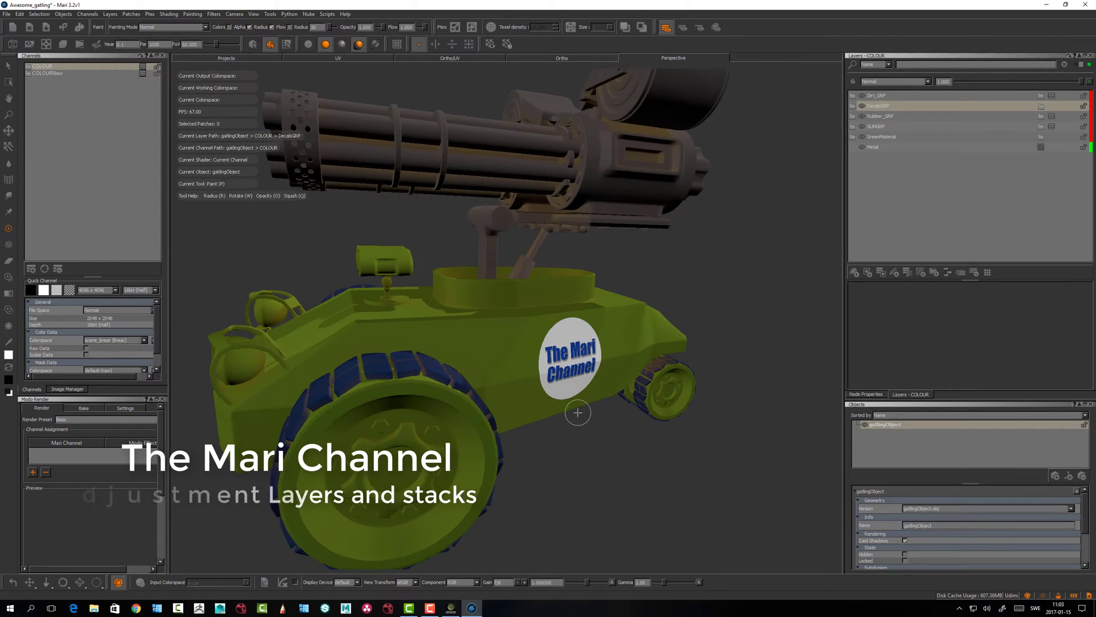
- Add a Saturation adjustment layer above Dirt_GRP in the COLOUR channel's layer stack
right_click_drag(563, 404, 547, 398, "alt")
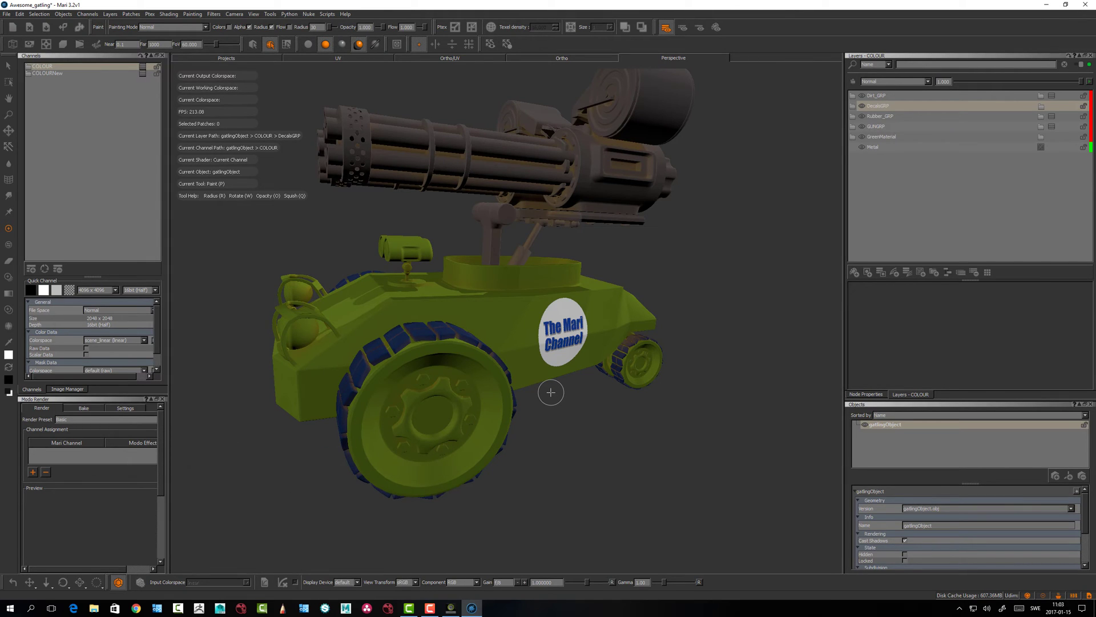
left_click(882, 98)
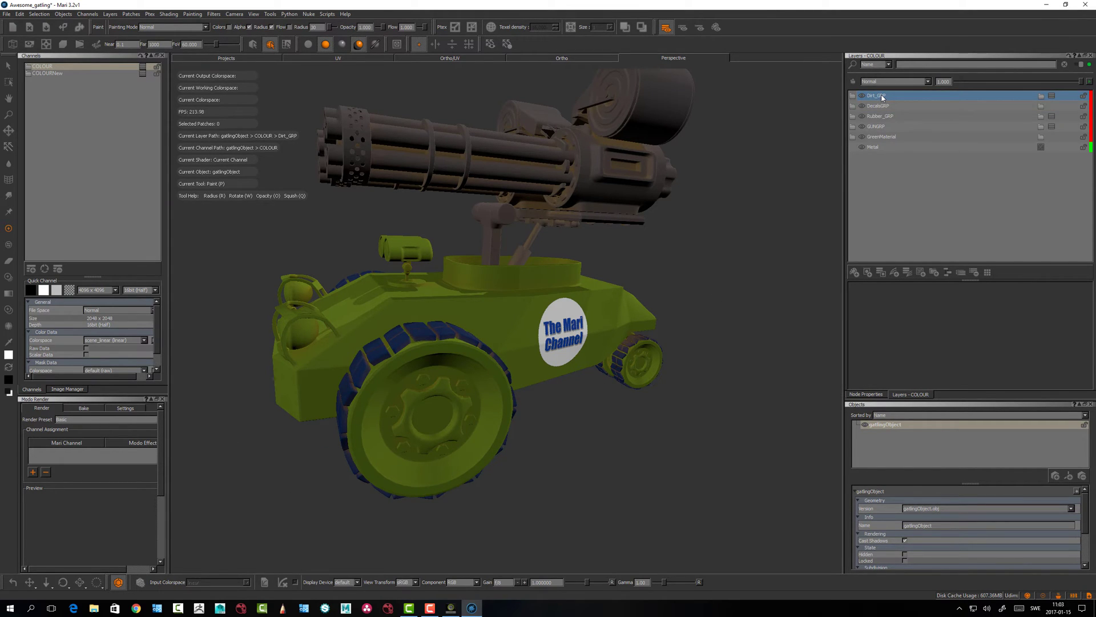
key("Tab")
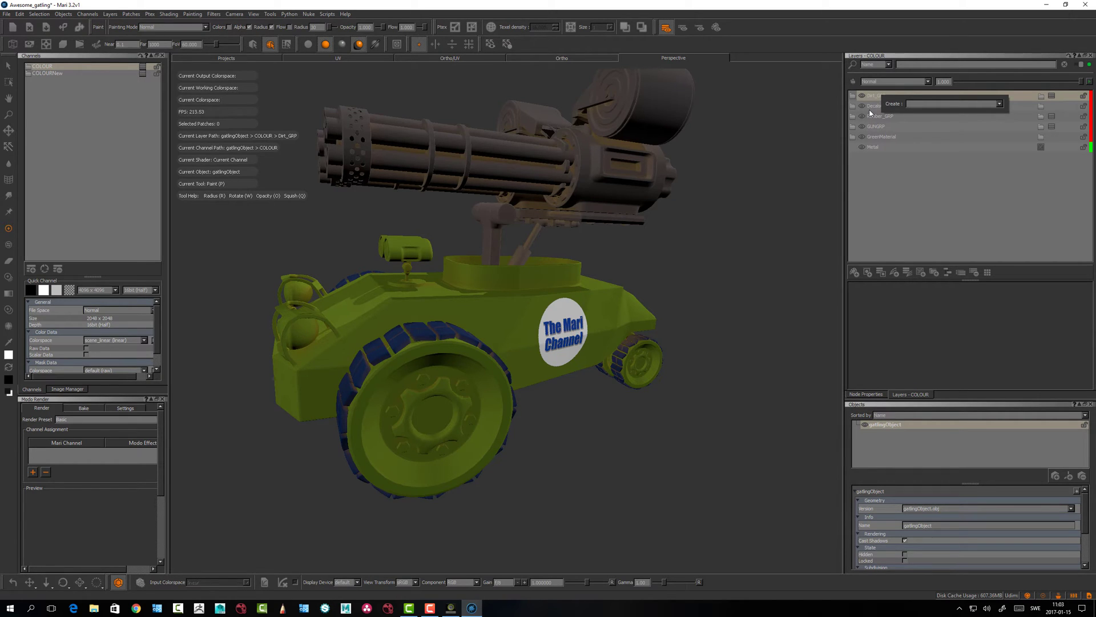
type("sat")
key("Down")
key("Return")
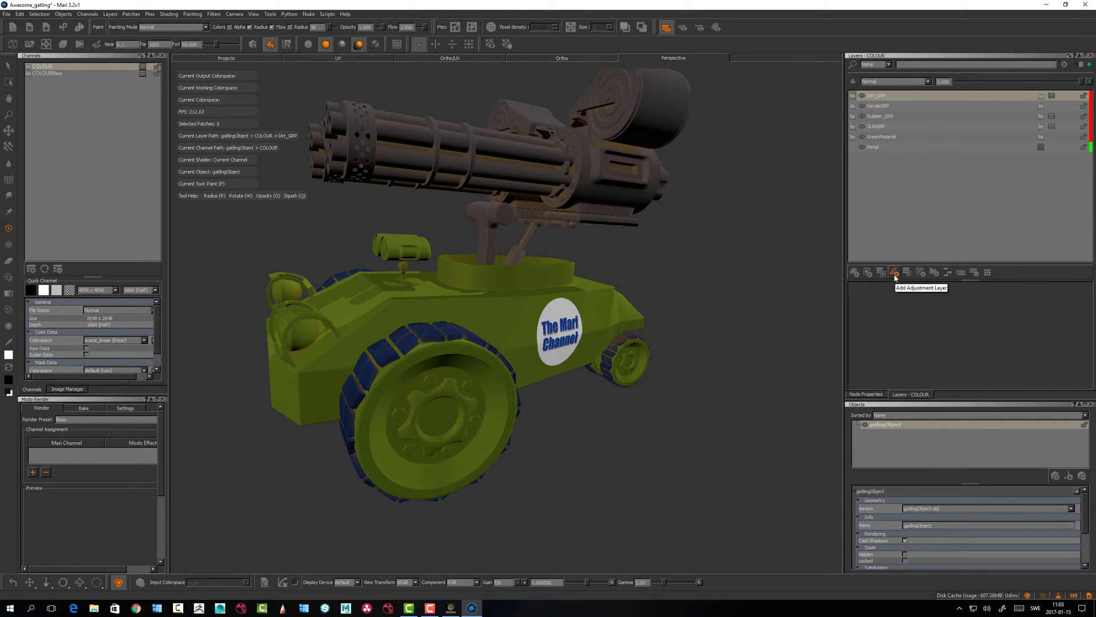
left_click(895, 273)
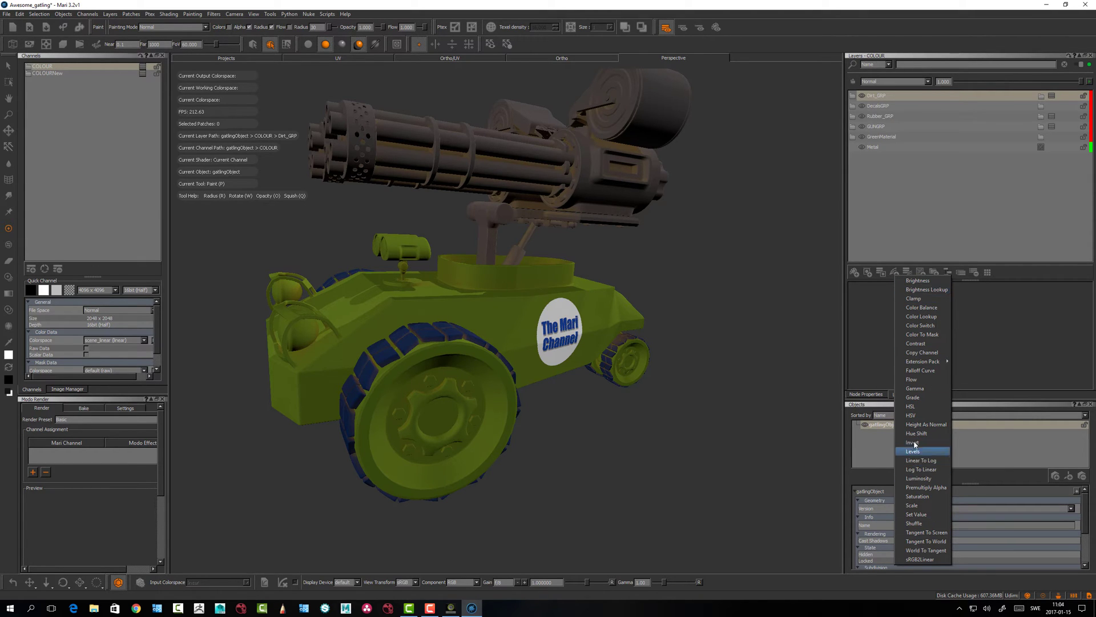
left_click(918, 496)
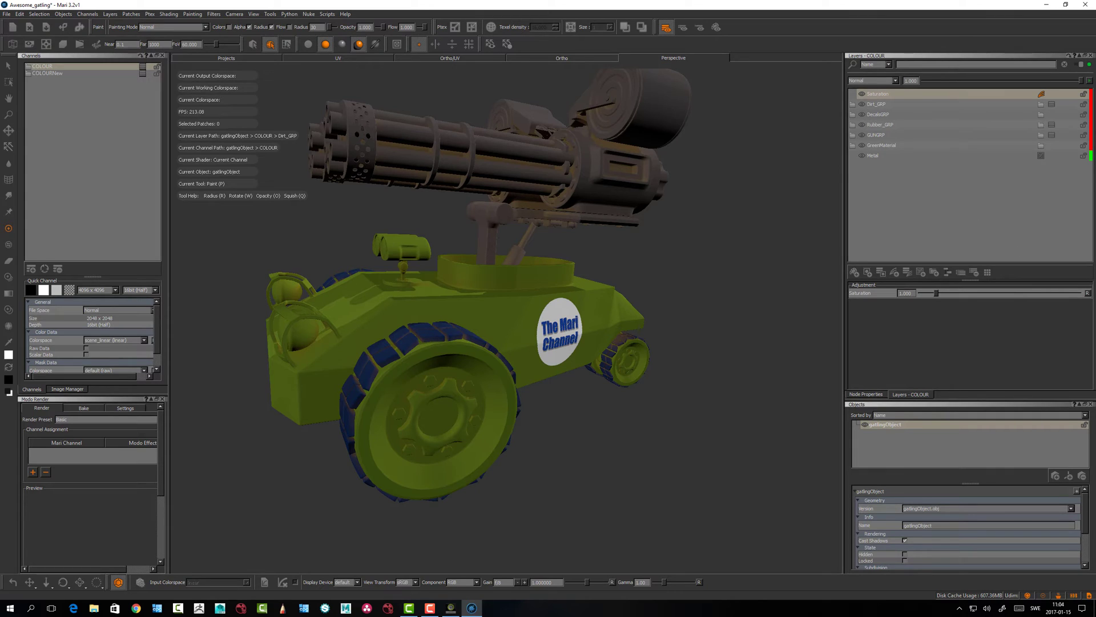
left_click_drag(712, 281, 759, 274, "alt")
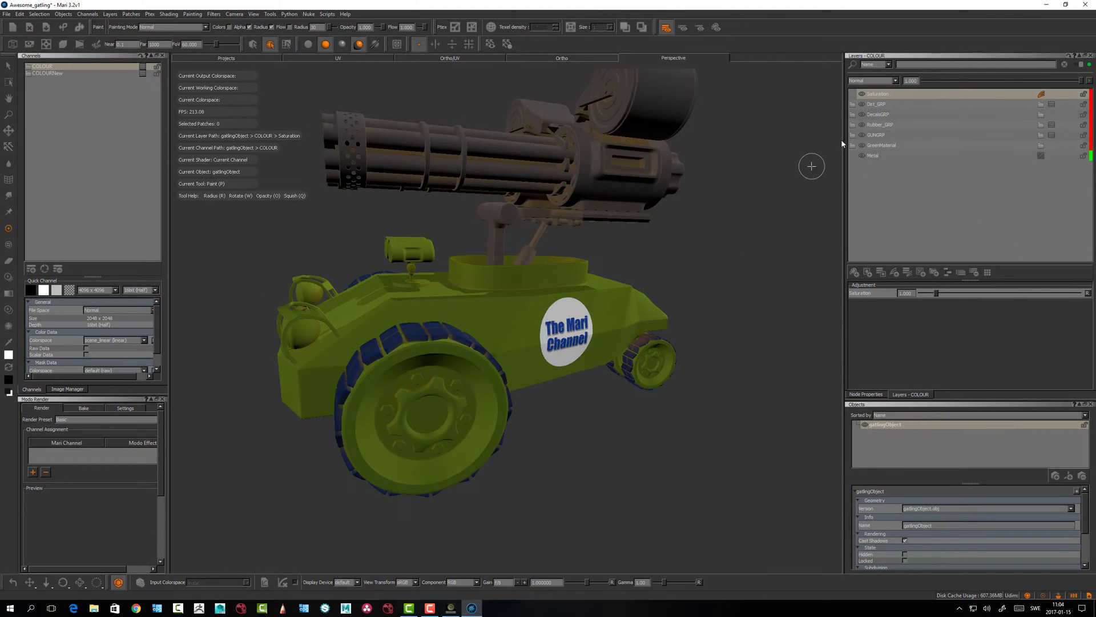
left_click(884, 98)
key("Tab")
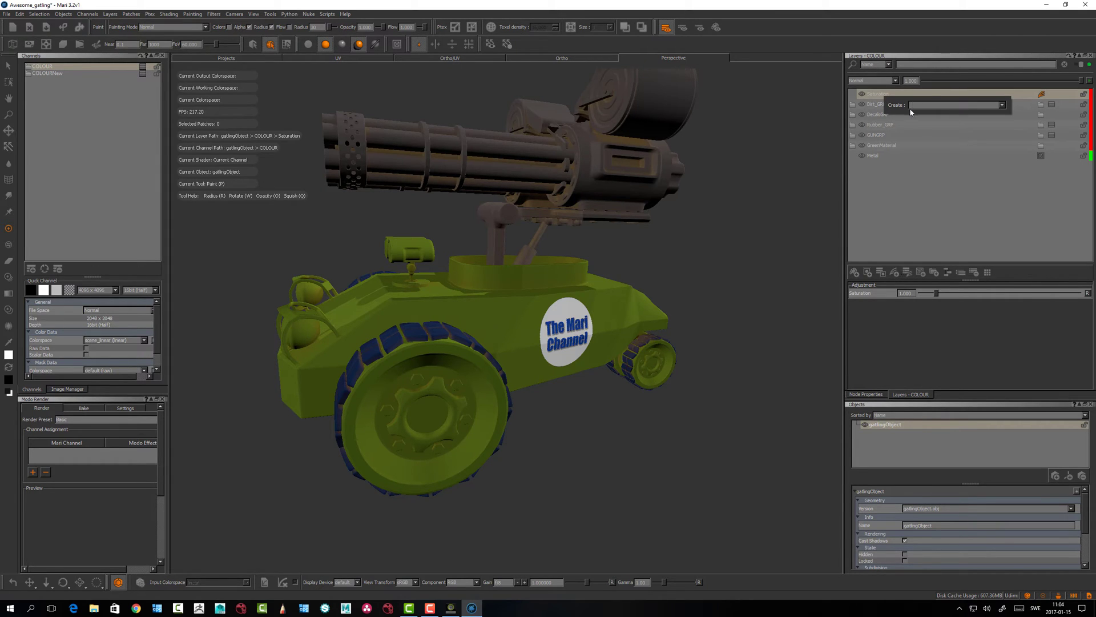
key("Escape")
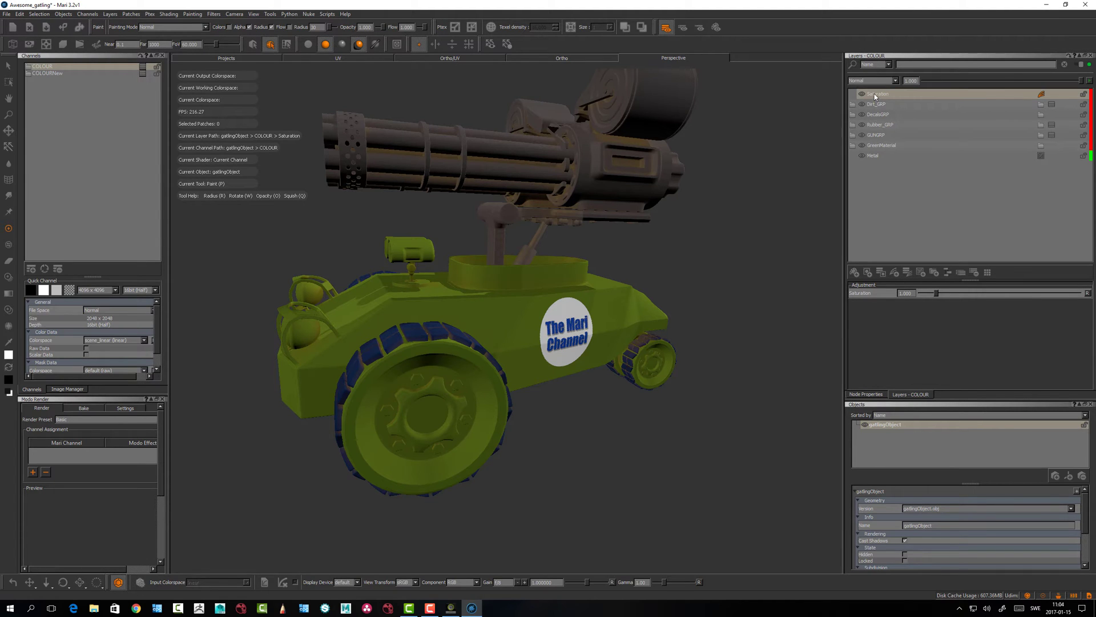
- Lower the topmost Saturation adjustment layer's value to 0 to desaturate the whole vehicle
right_click_drag(370, 341, 409, 337, "alt")
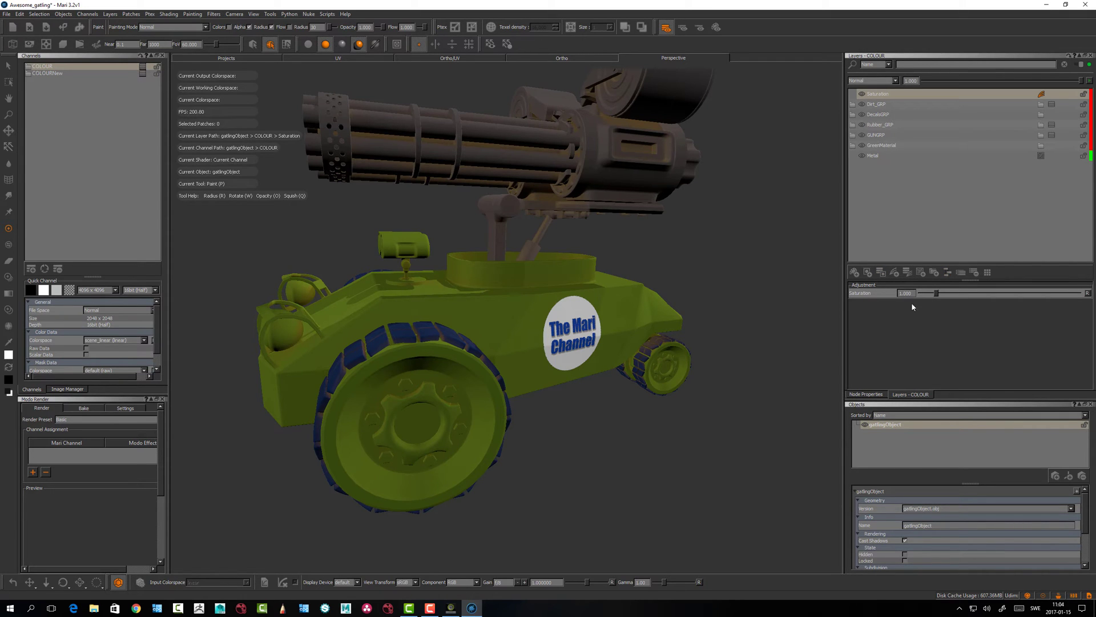
mouse_move(594, 355)
left_mouse_down("alt")
mouse_move(592, 366)
mouse_move(605, 363)
left_mouse_up("alt")
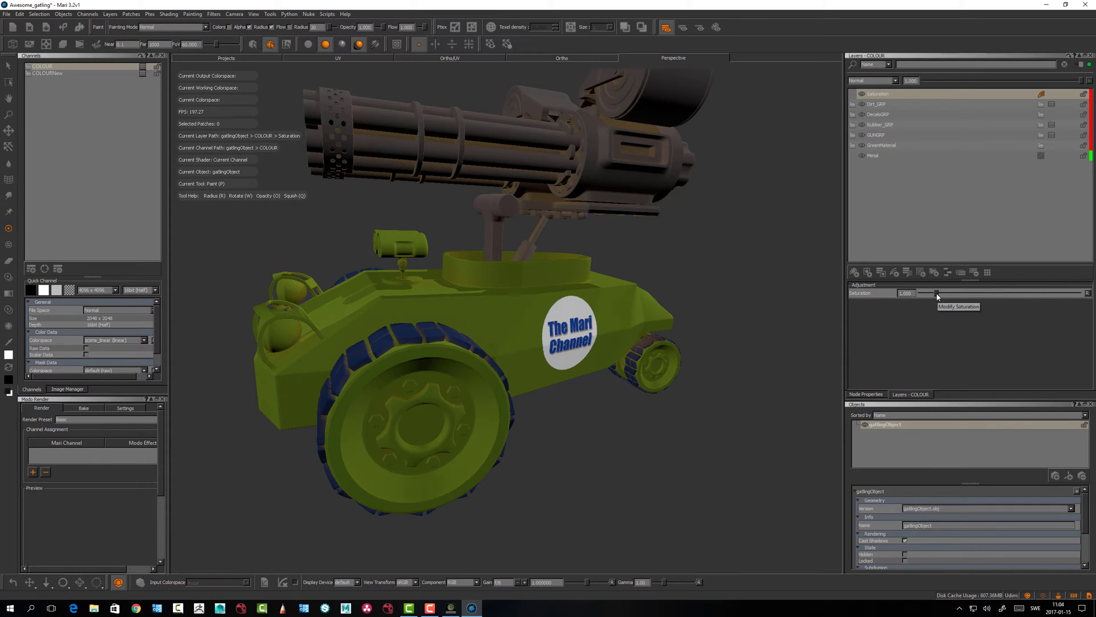
left_click_drag(936, 293, 919, 294)
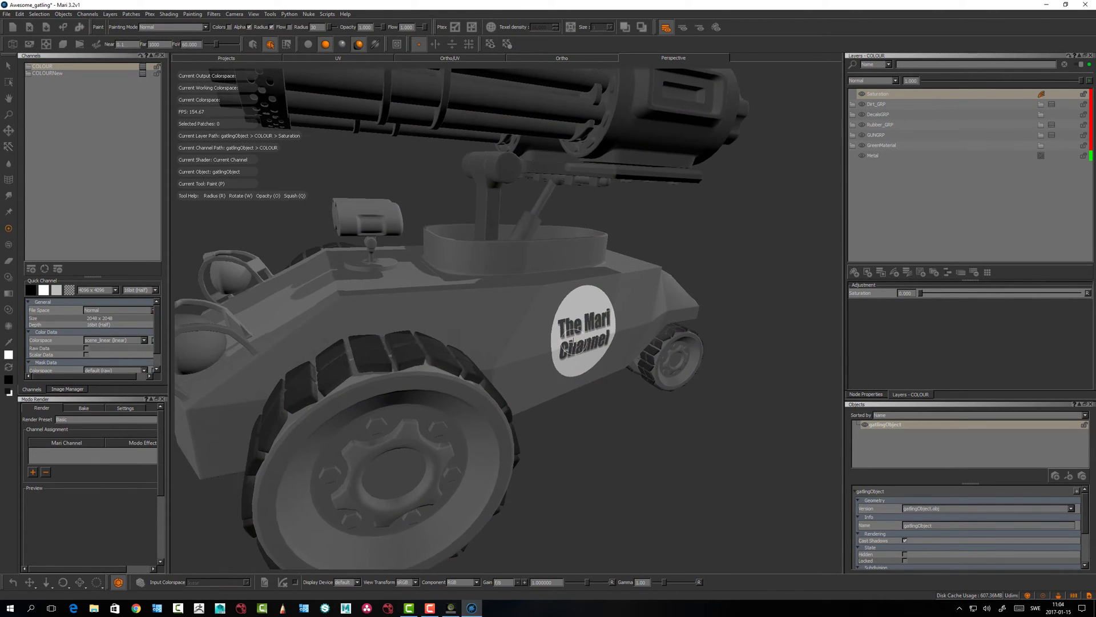
left_click_drag(574, 342, 560, 360, "alt")
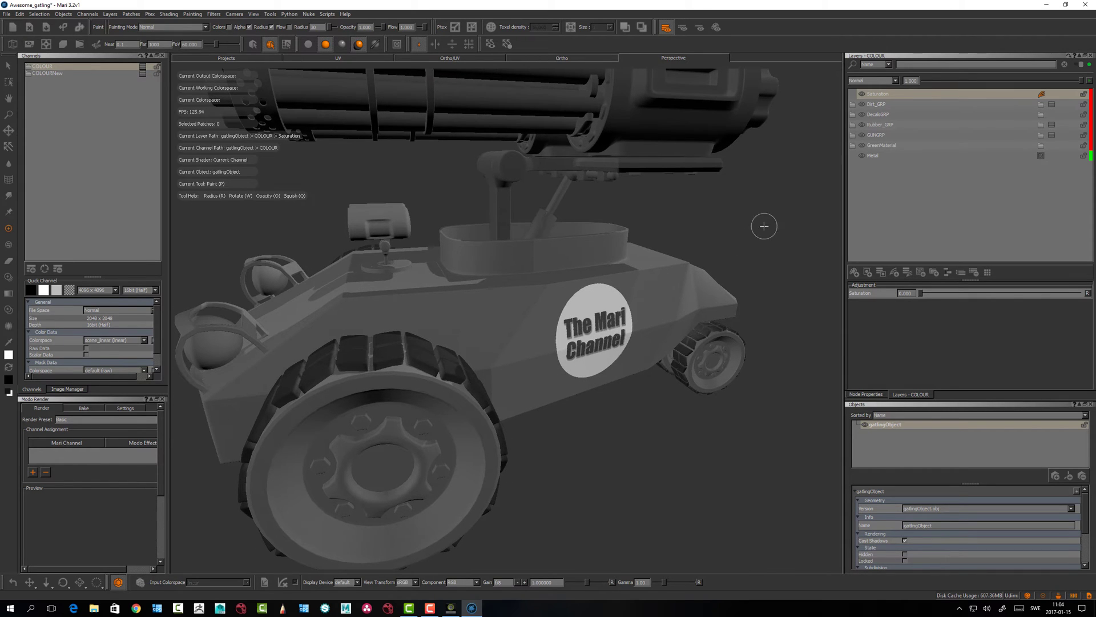
- Move the Saturation layer down the stack so it sits between GUNGRP and GreenMaterial
left_click(880, 96)
left_click_drag(880, 96, 884, 143)
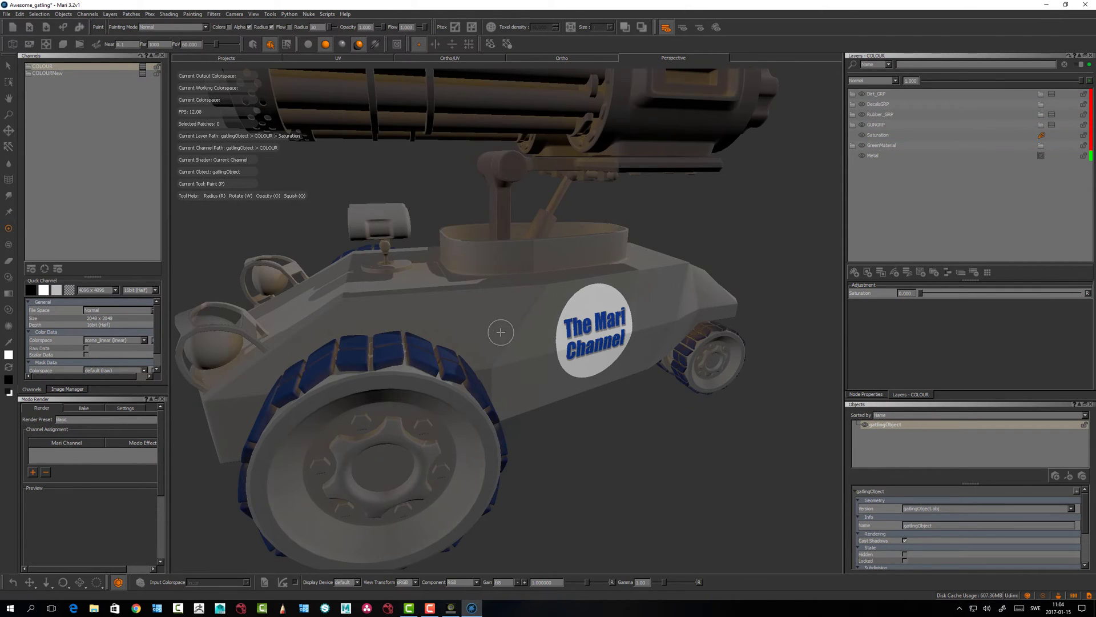
left_click_drag(481, 341, 457, 334, "alt")
right_click_drag(457, 334, 451, 338, "alt")
left_click_drag(451, 337, 439, 339, "alt")
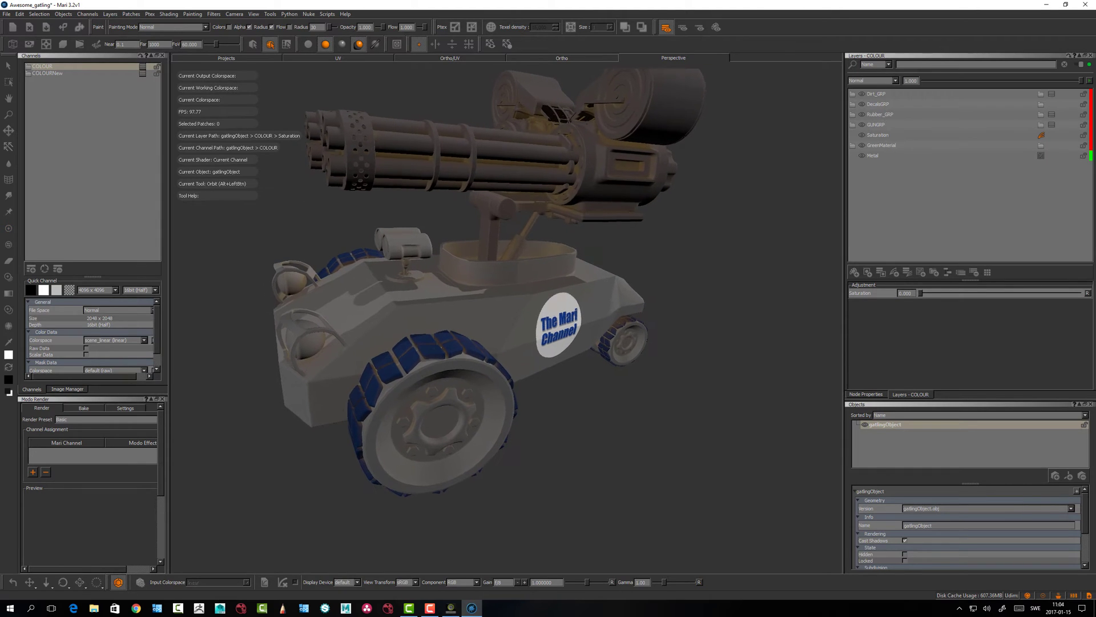
- Toggle the Saturation layer's visibility off and on to compare its effect on the layers below GUNGRP
left_click(862, 135)
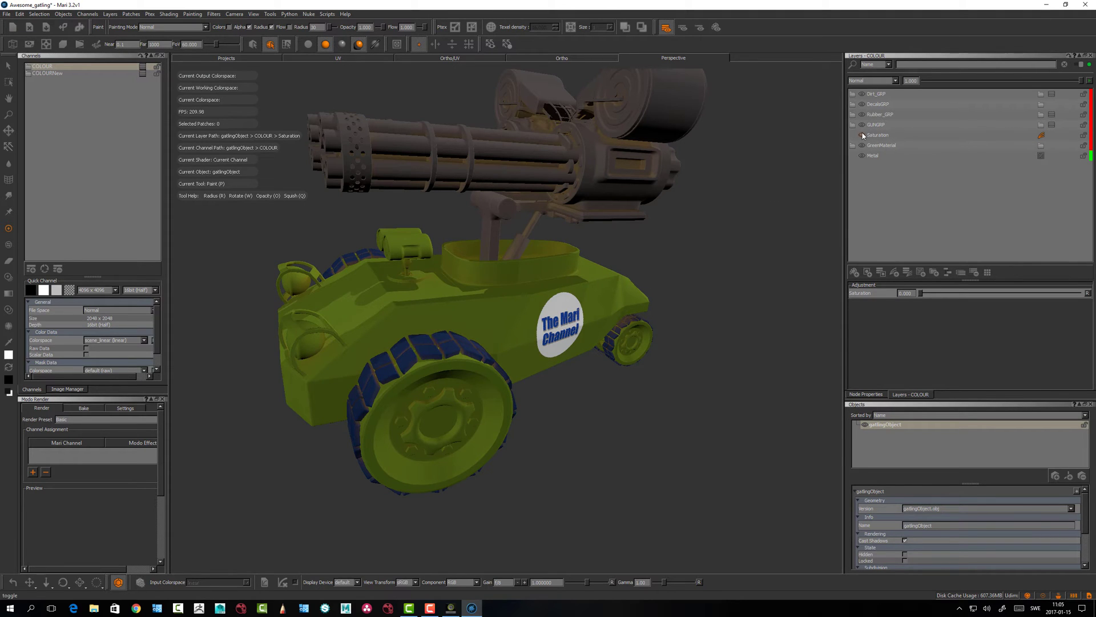
right_click_drag(594, 308, 633, 320, "alt")
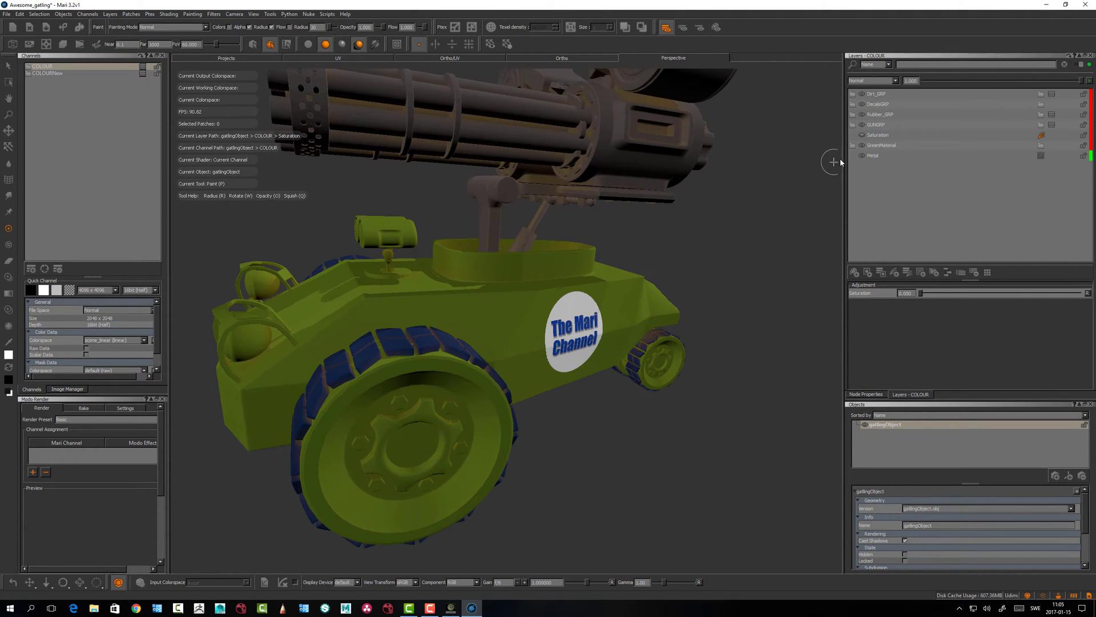
left_click(862, 136)
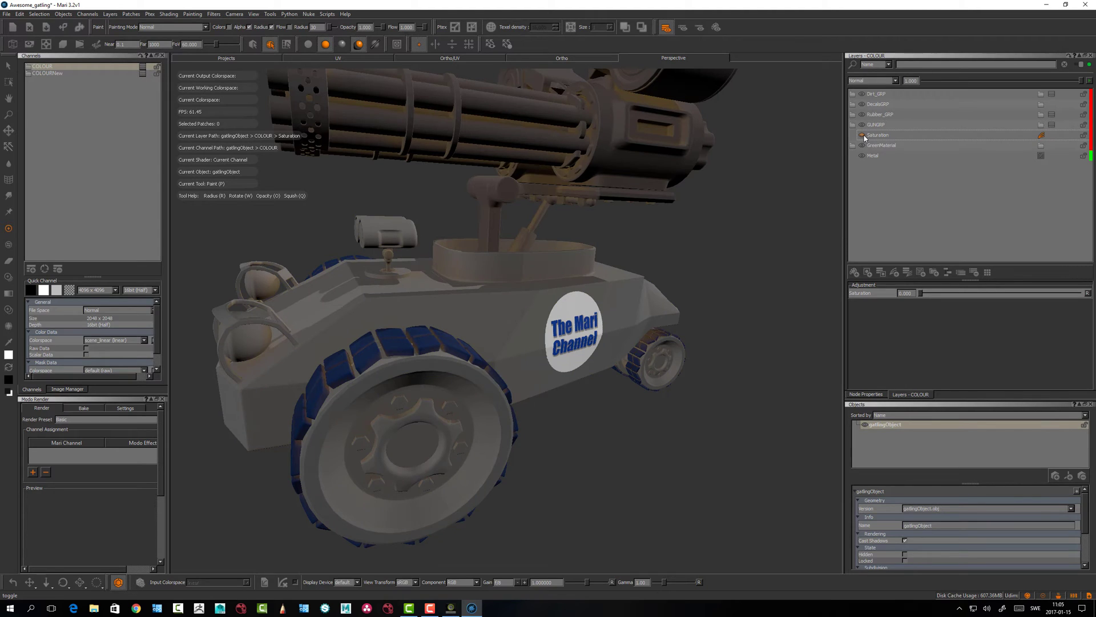
left_click(862, 135)
left_click(862, 135)
left_click(862, 135)
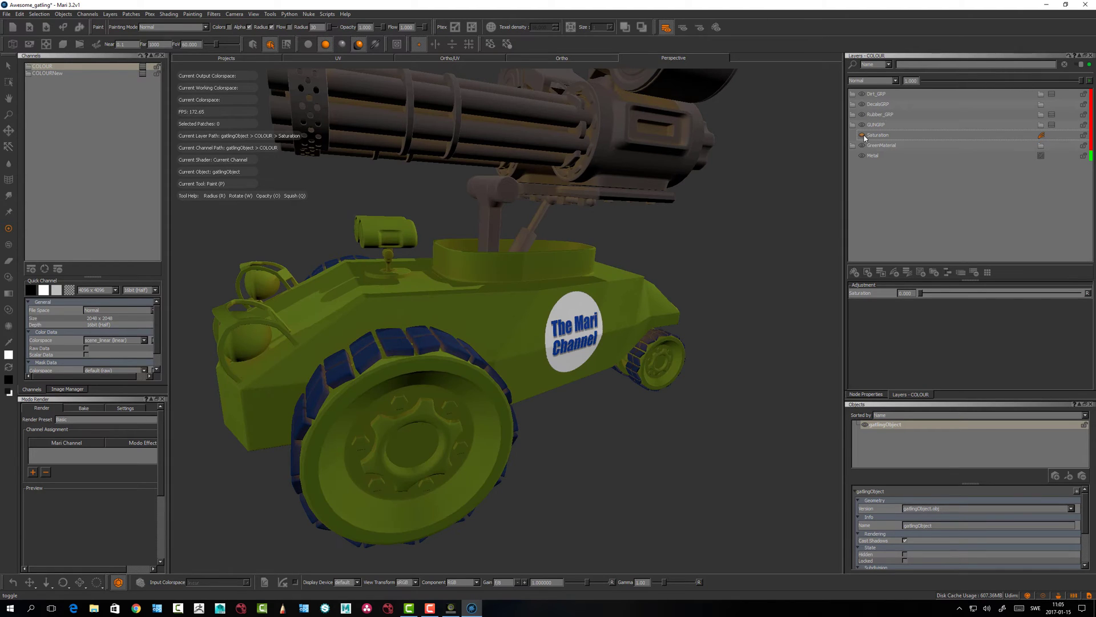
- Delete the Saturation adjustment layer located between GUNGRP and GreenMaterial
left_click_drag(675, 314, 668, 312, "alt")
left_click_drag(886, 135, 887, 146)
left_click_drag(586, 322, 575, 347, "alt")
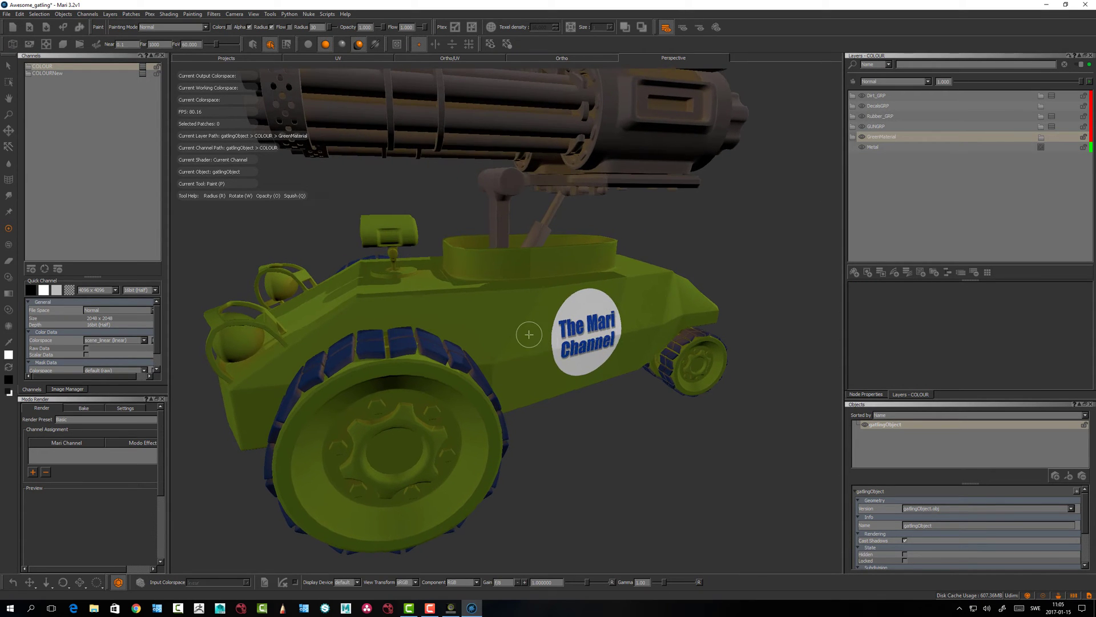
middle_click_drag(466, 338, 478, 345)
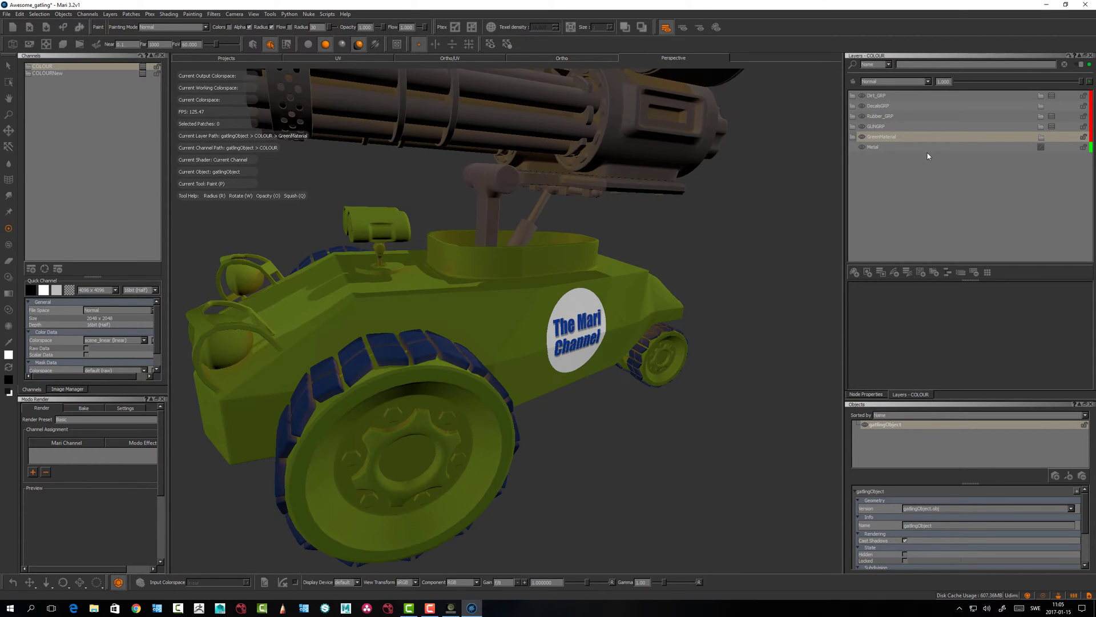
- Examine the contents of the GreenMaterial, GUNGRP and Rubber_GRP groups, and collapse them again
left_click(853, 136)
left_click(852, 126)
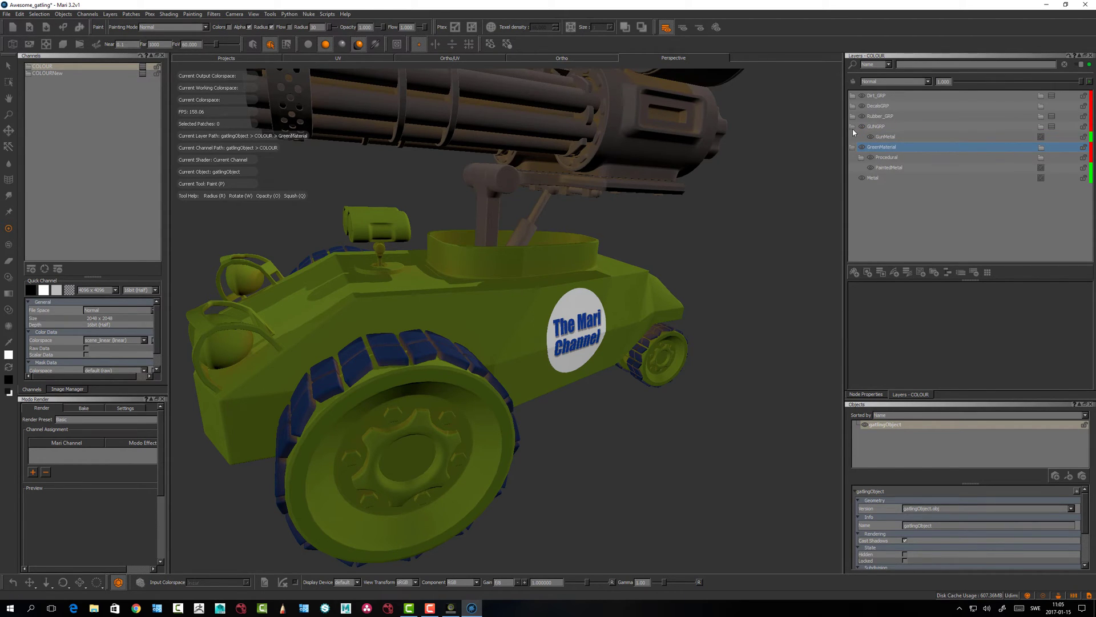
left_click(886, 137)
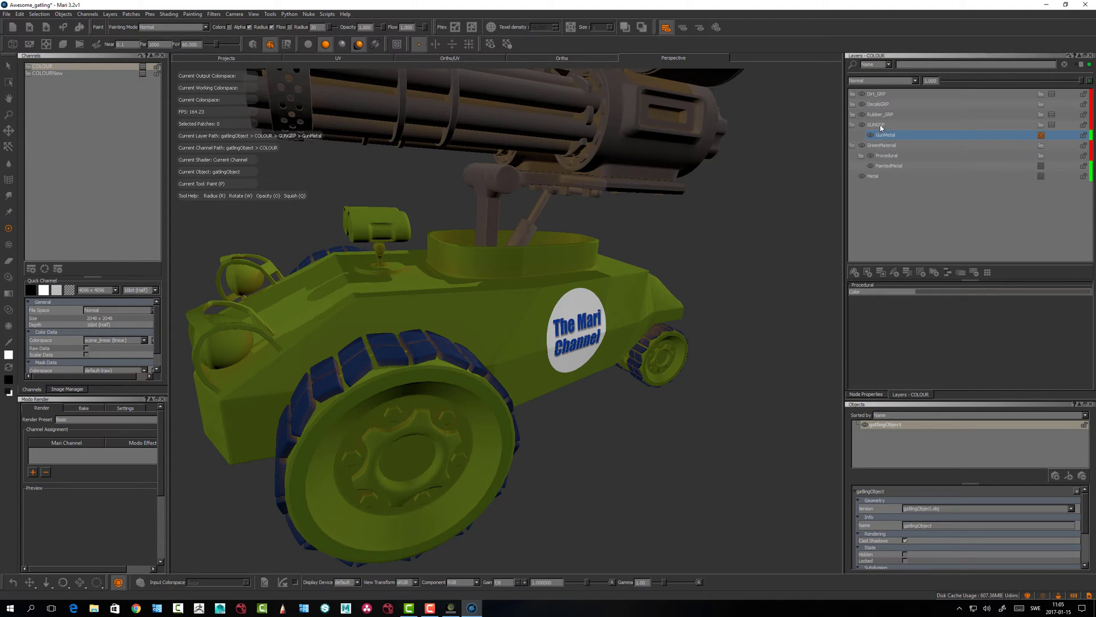
left_click(853, 114)
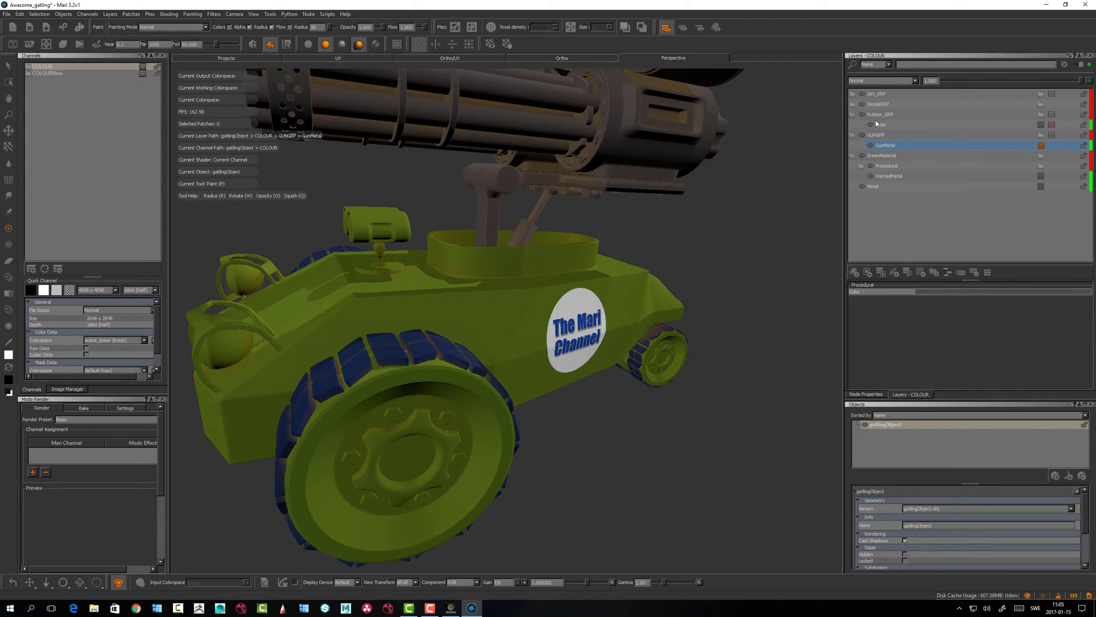
left_click(853, 114)
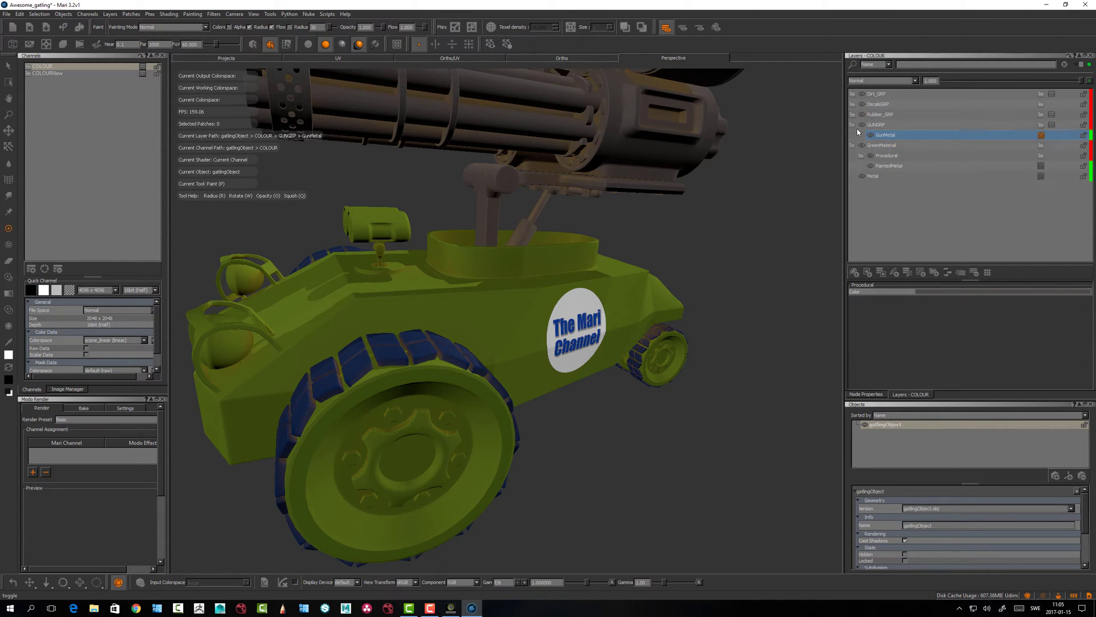
left_click(854, 125)
left_click(853, 135)
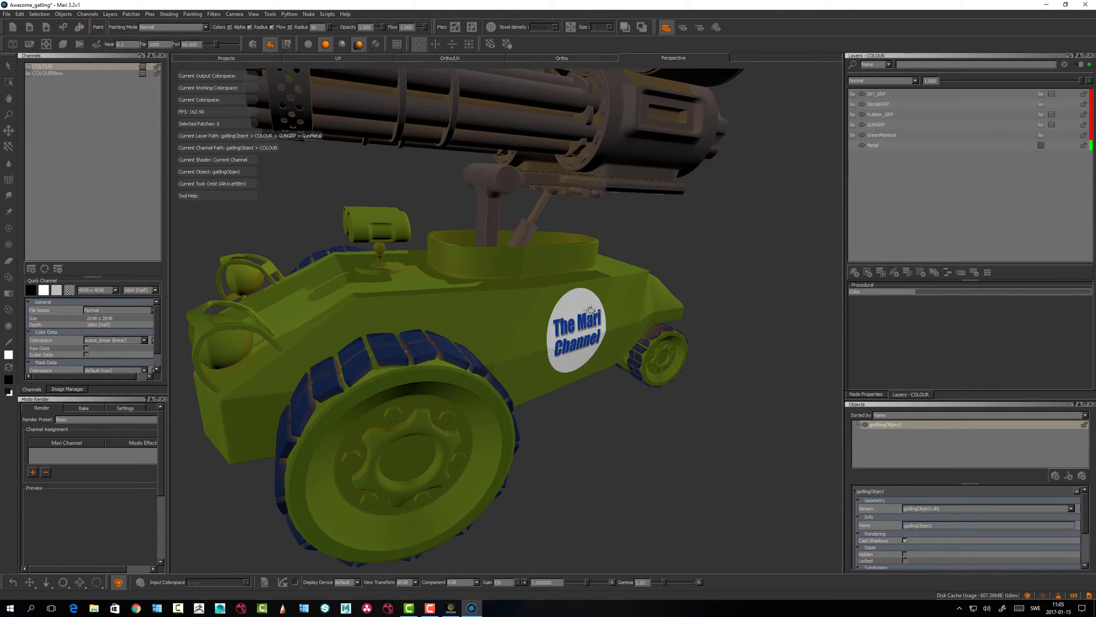
right_click_drag(589, 304, 595, 321, "alt")
left_click_drag(596, 321, 562, 316, "alt")
left_click_drag(631, 225, 629, 238, "alt")
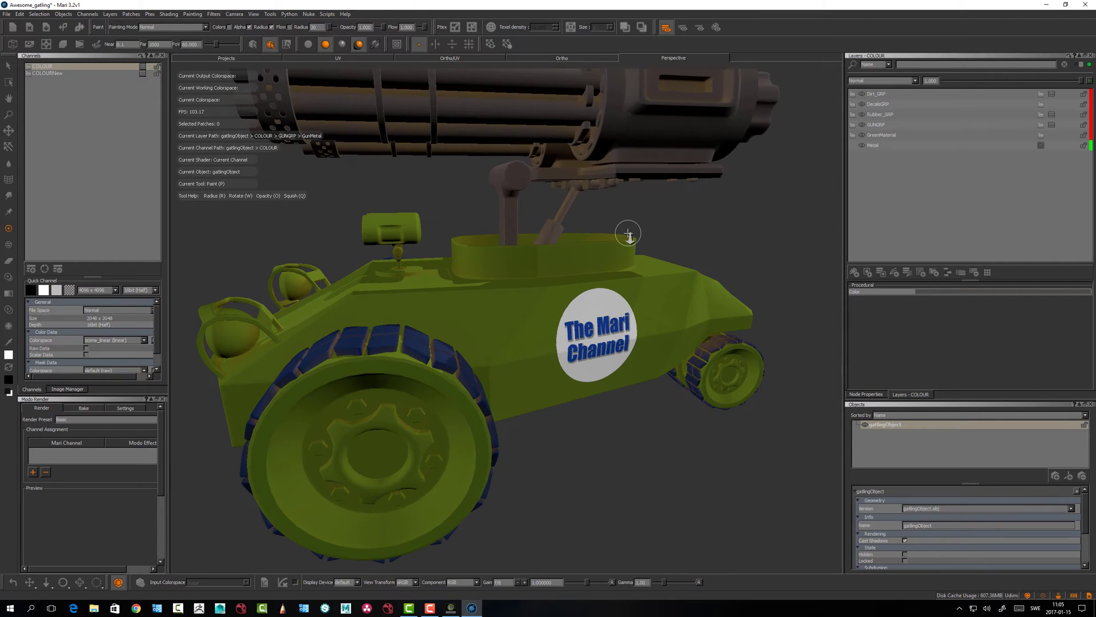
- Add a Saturation adjustment layer directly above the Decals layer inside DecalsGRP
left_click(880, 105)
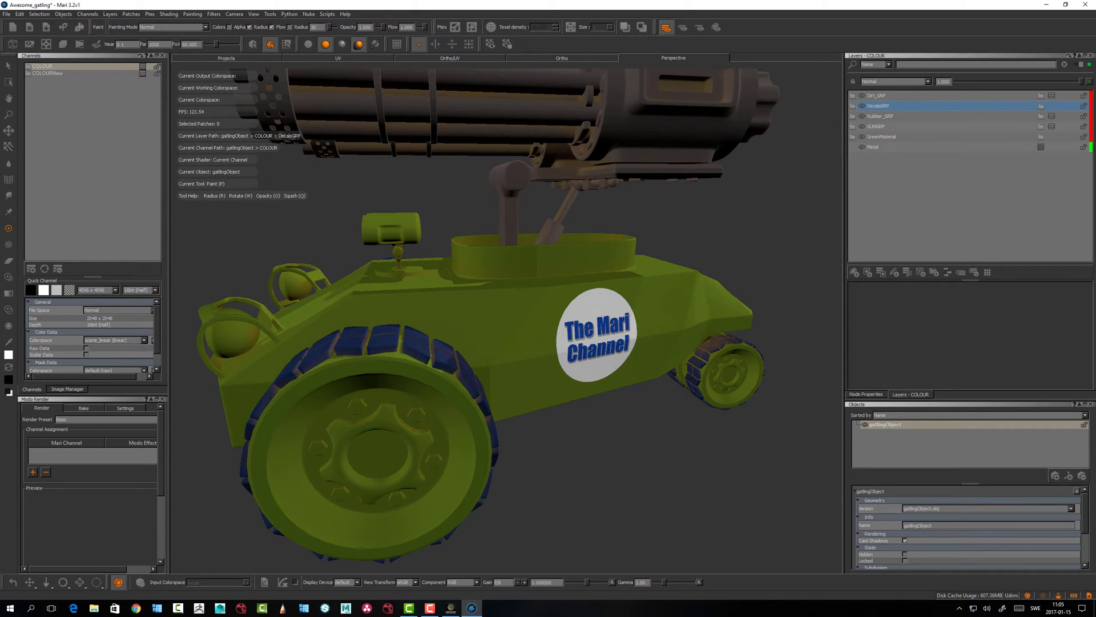
left_click(854, 106)
left_click(883, 117)
key("Tab")
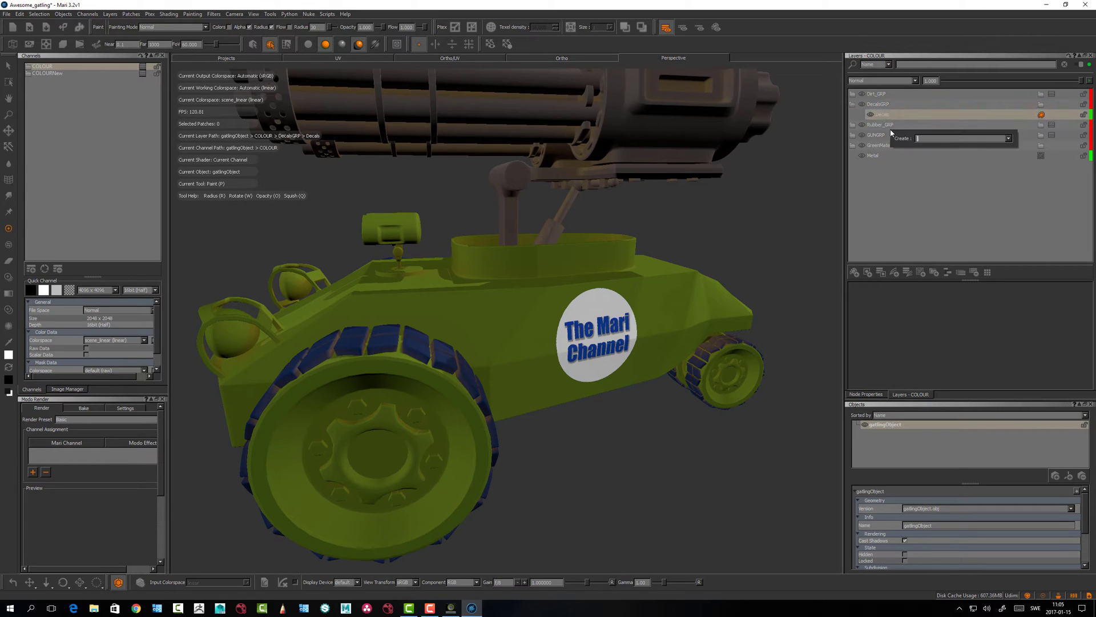
type("sar")
key("Return")
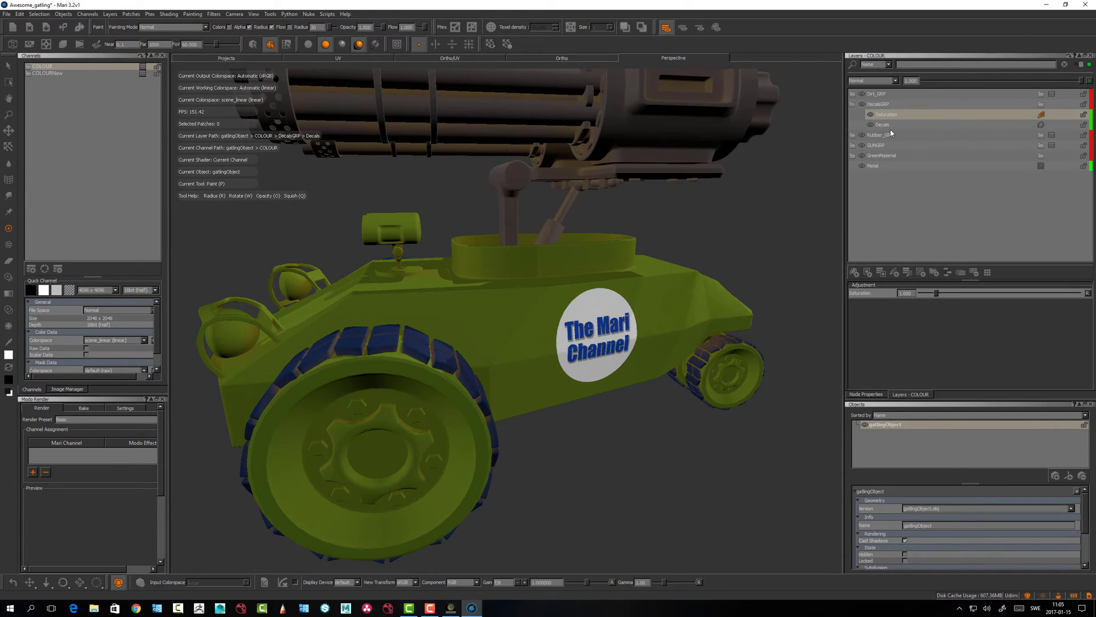
- Set the Saturation value of the adjustment layer inside DecalsGRP to 0
left_click(935, 294)
left_click_drag(930, 295, 917, 295)
left_click_drag(600, 328, 594, 340, "alt")
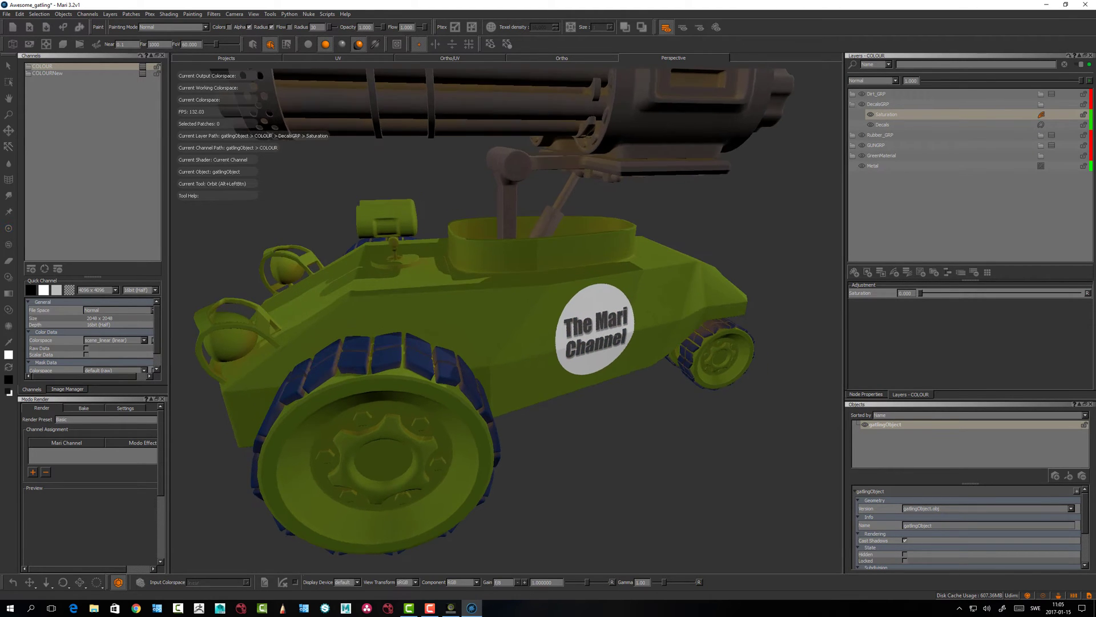
- Inspect the desaturated Mari Channel decal against the body colour on the vehicle's side
right_click_drag(594, 340, 627, 364, "alt")
left_click_drag(627, 364, 514, 354, "alt")
right_click_drag(514, 354, 506, 358, "alt")
left_click_drag(507, 358, 550, 358, "alt")
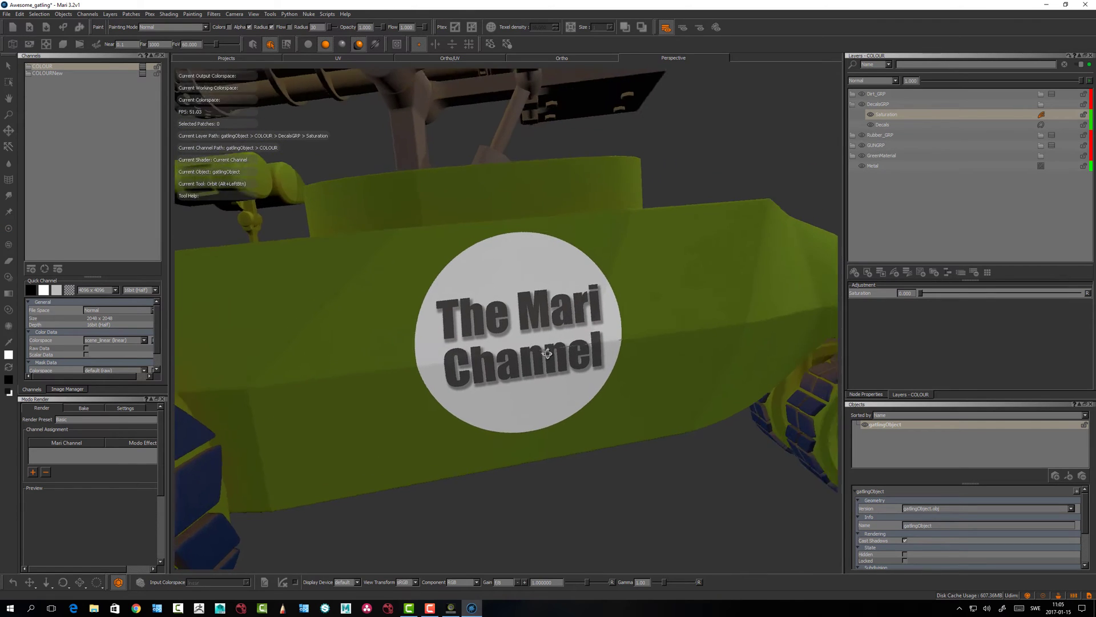
right_click_drag(550, 357, 550, 355, "alt")
left_click_drag(551, 355, 517, 359, "alt")
right_click_drag(517, 358, 479, 348, "alt")
left_click_drag(479, 348, 496, 333, "alt")
right_click_drag(495, 332, 504, 336, "alt")
left_click_drag(504, 335, 537, 338, "alt")
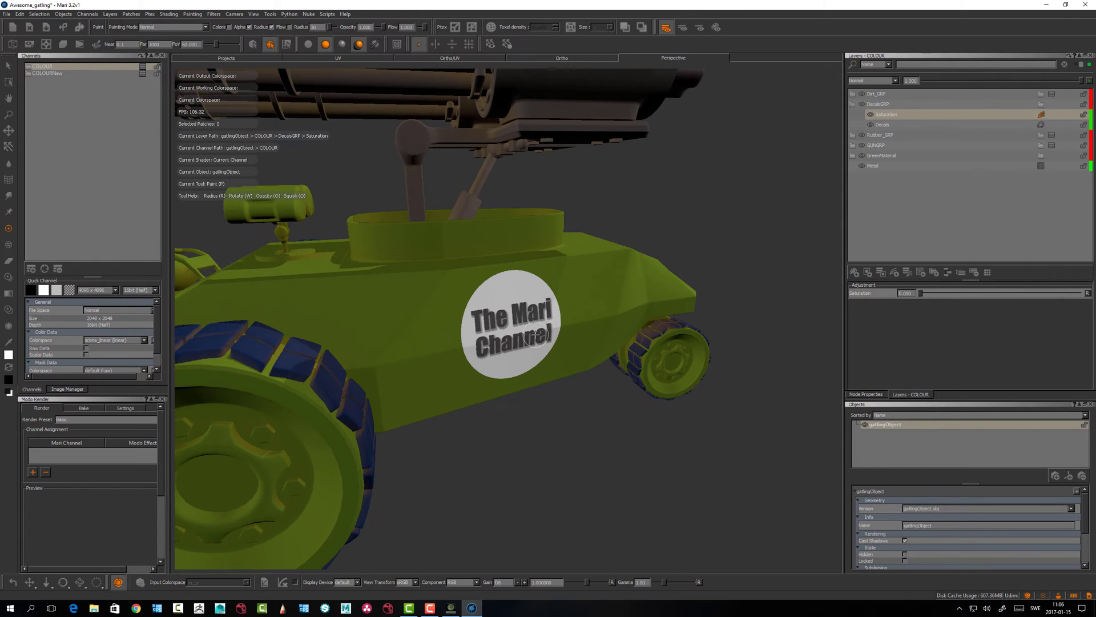
- Delete the Saturation adjustment layer inside DecalsGRP
left_click(884, 116)
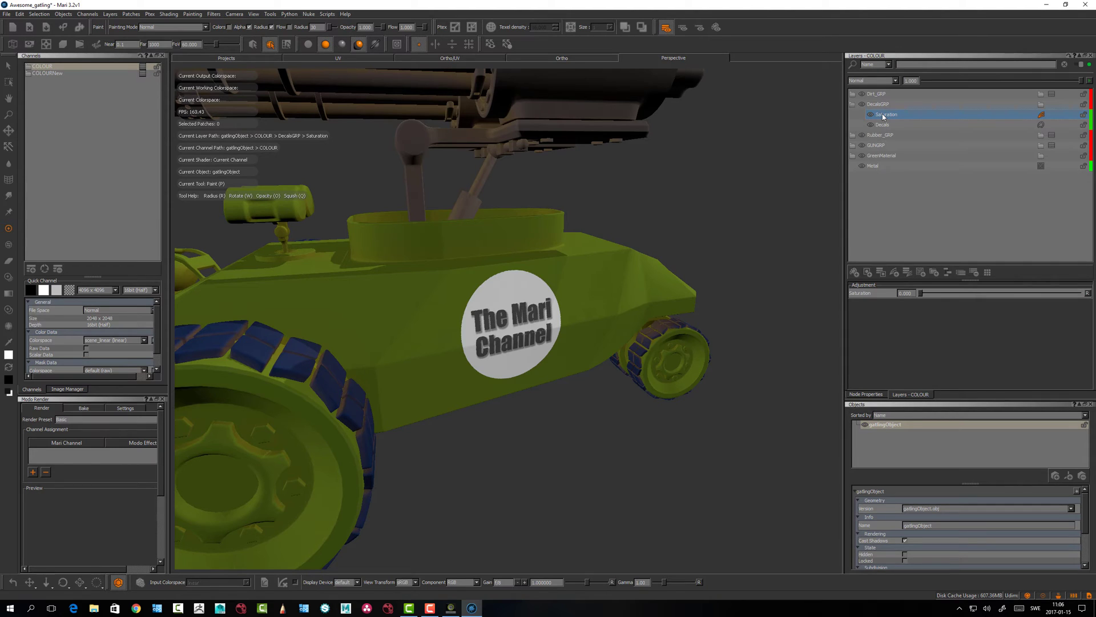
key("Delete")
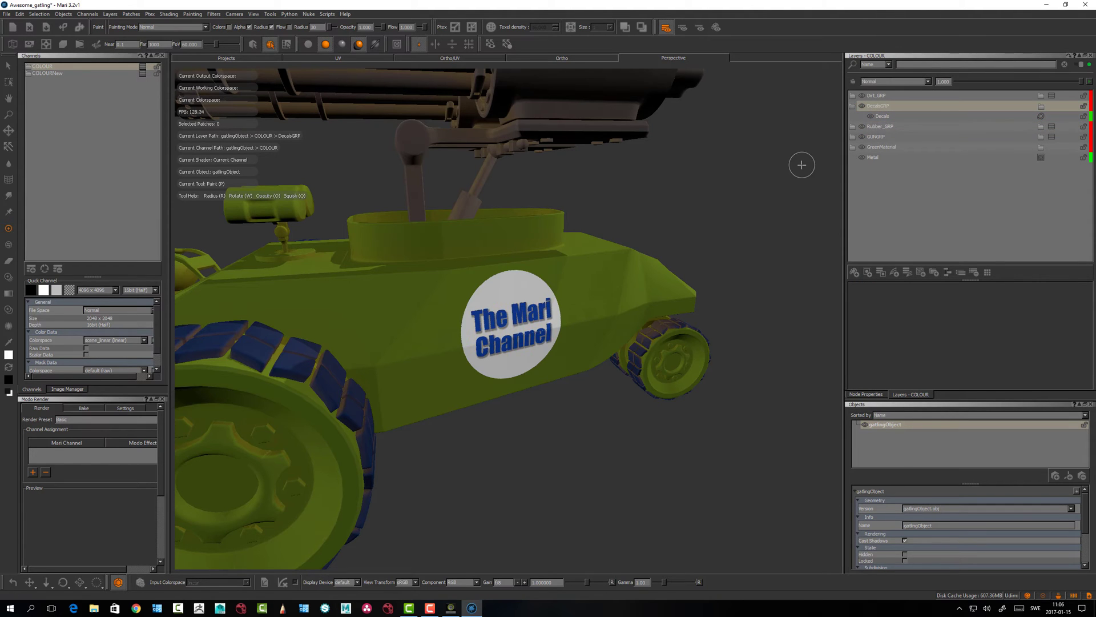
- Collapse DecalsGRP and add a Saturation adjustment to the whole group as an adjustment stack
right_click_drag(589, 281, 614, 281, "alt")
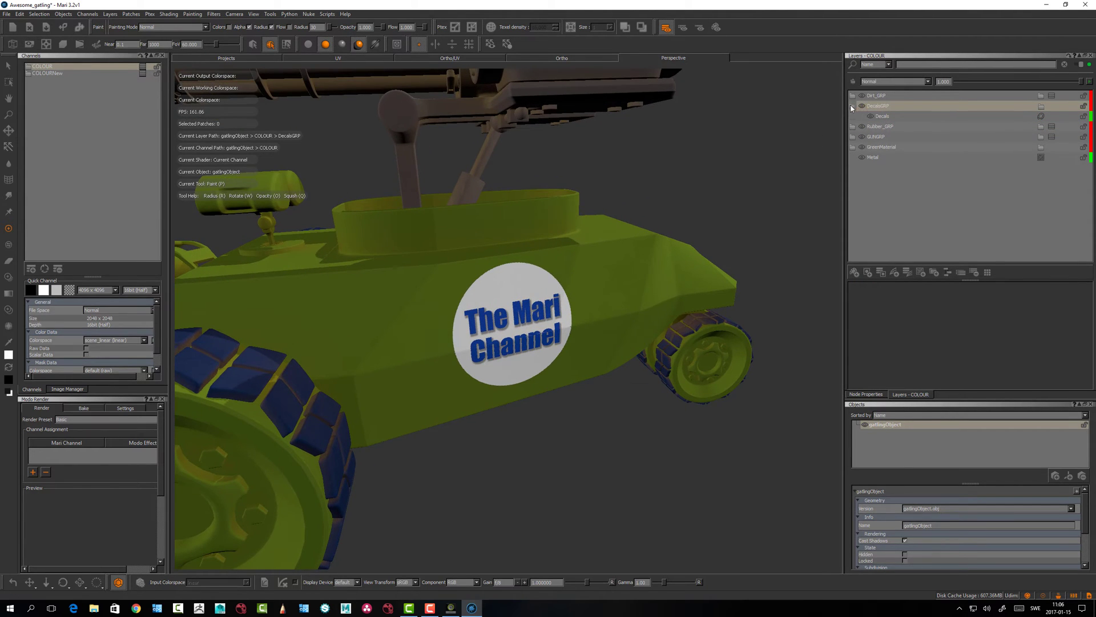
left_click(852, 107)
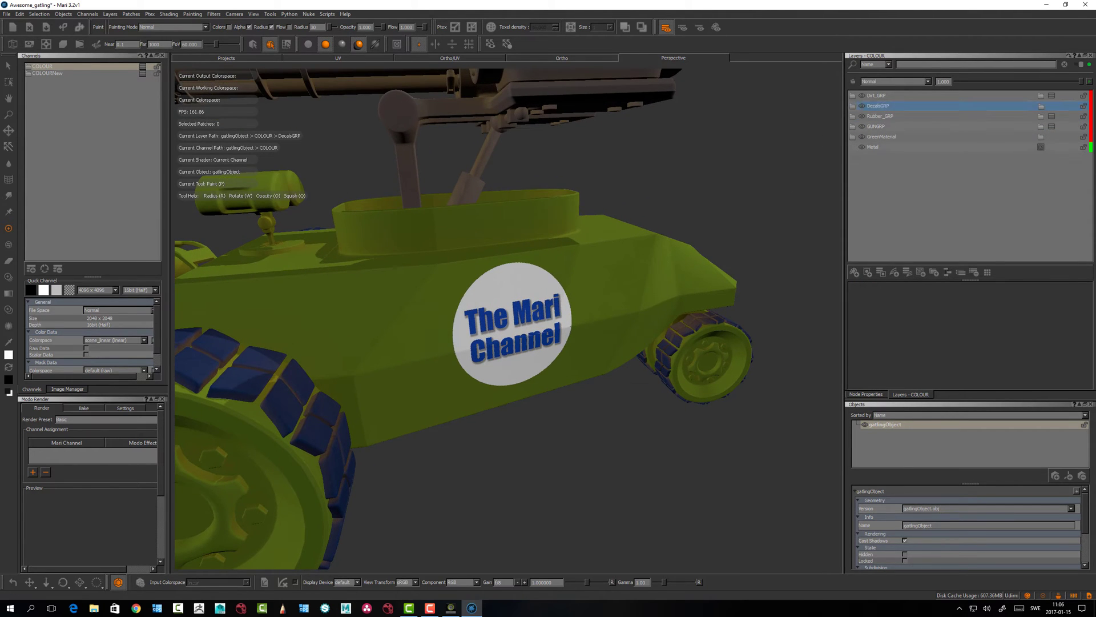
left_click(883, 106)
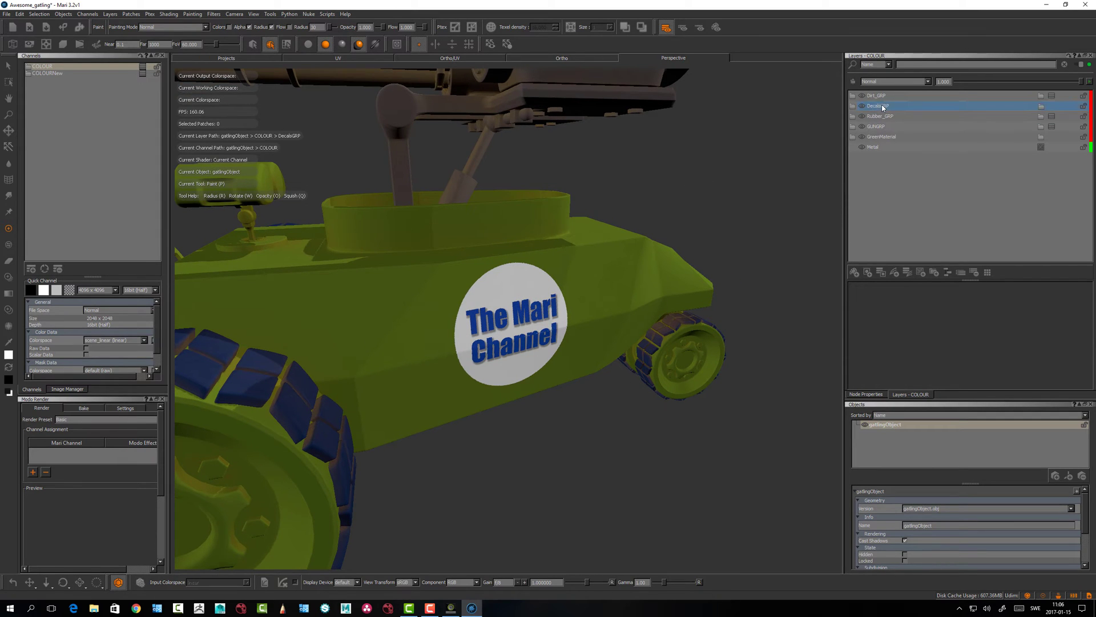
left_click_drag(636, 308, 626, 310, "alt")
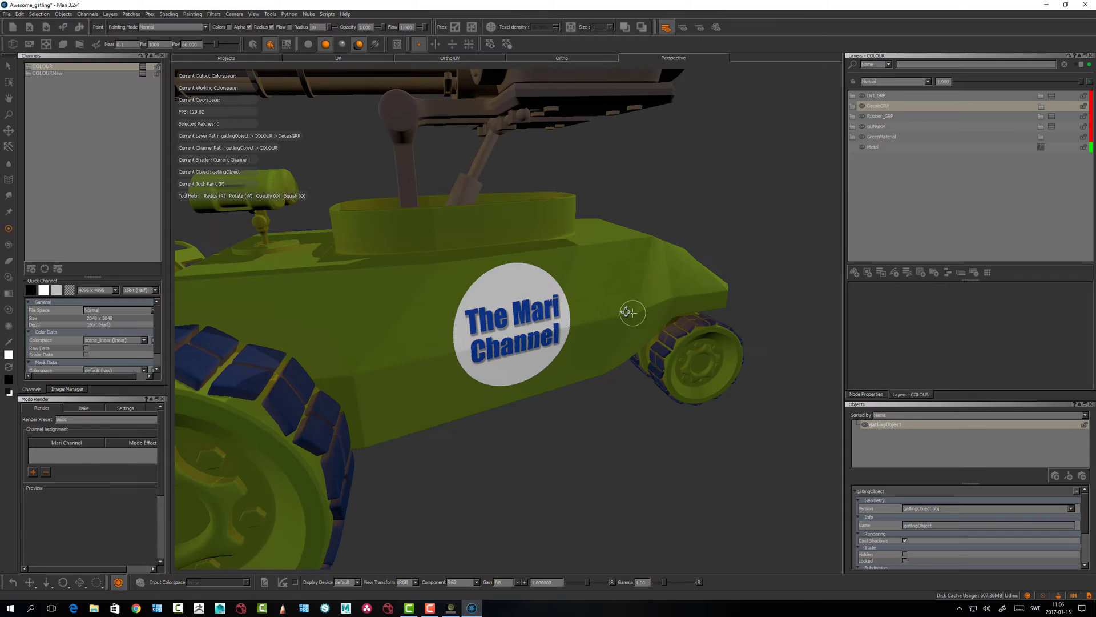
left_click(907, 272)
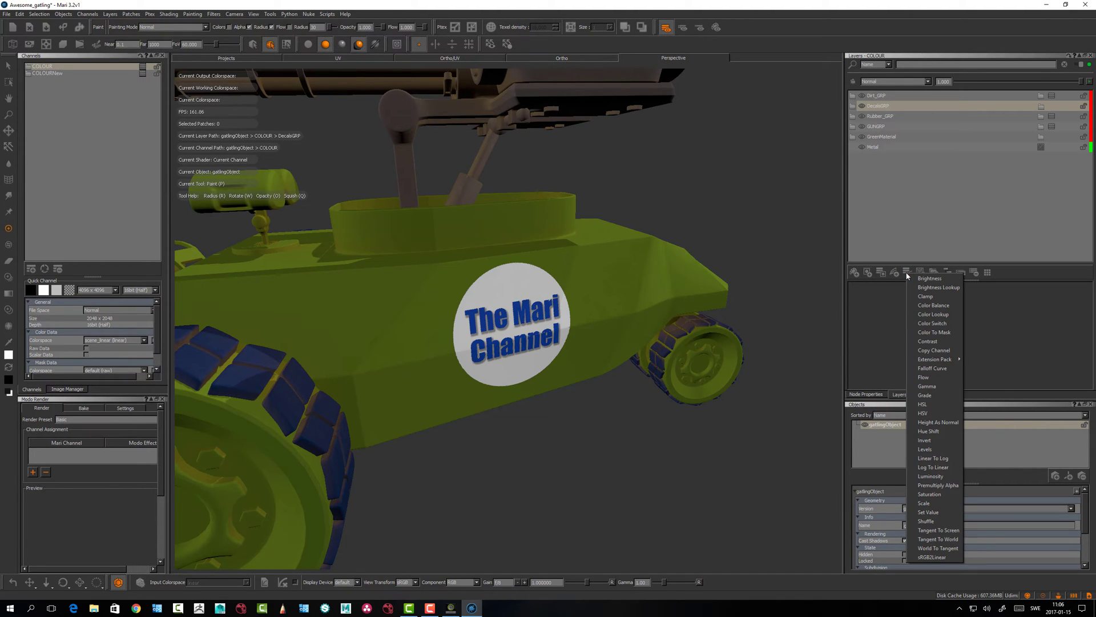
left_click(931, 494)
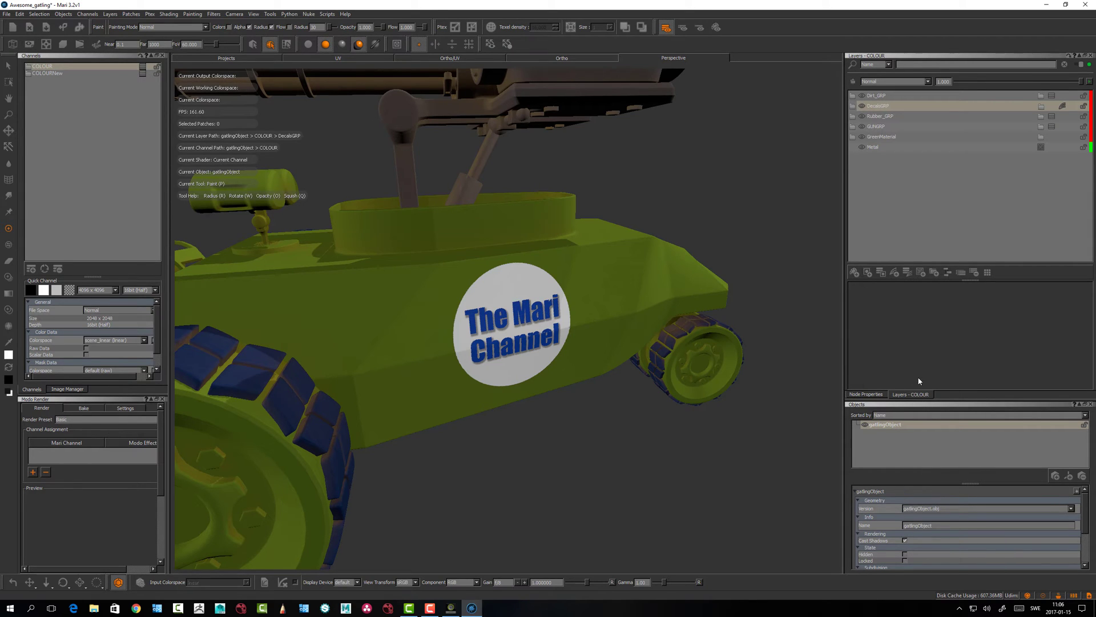
- Open DecalsGRP's adjustment stack and dock it above the COLOUR layers palette
left_click(1063, 108)
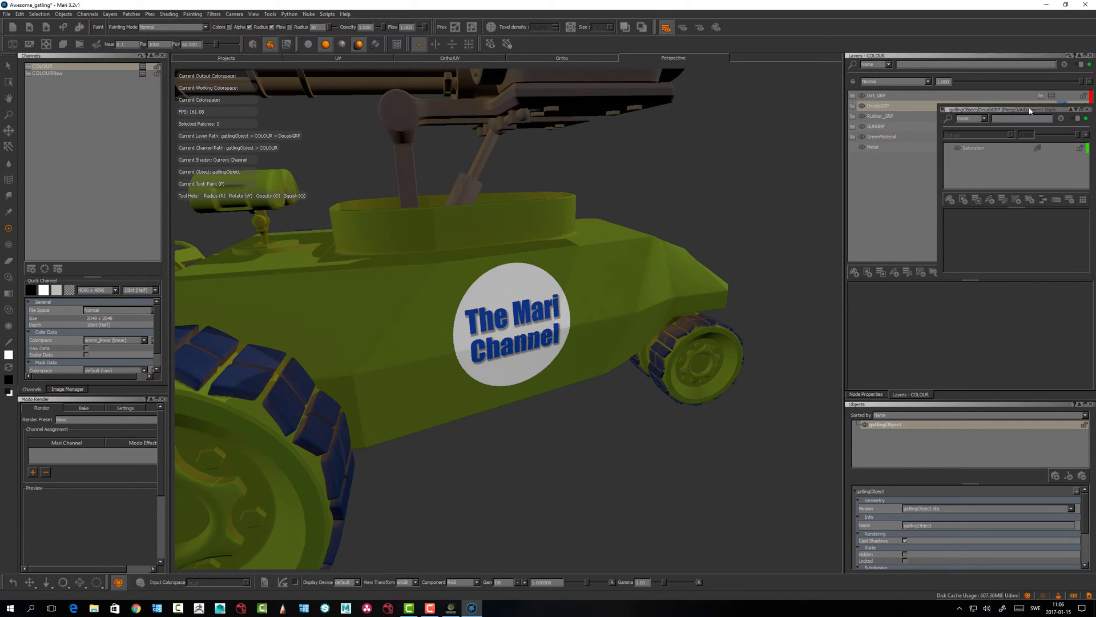
left_click_drag(1031, 111, 980, 62)
scroll(574, 368, "up", 3)
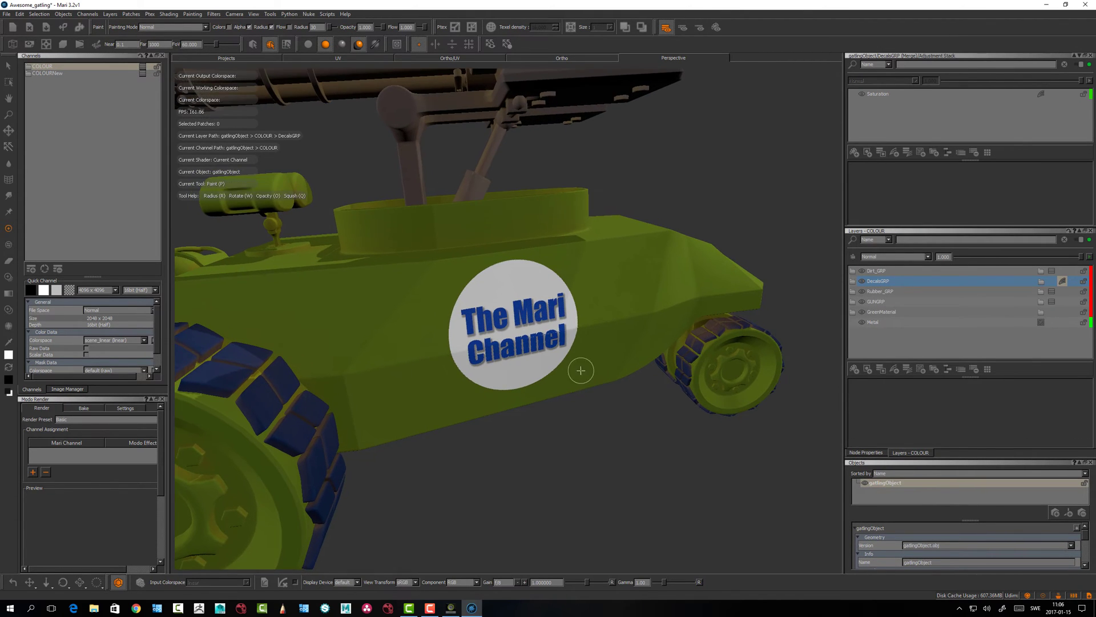
- Set the Saturation value to 0 in DecalsGRP's adjustment stack
left_click_drag(578, 369, 591, 366, "alt")
left_click(878, 94)
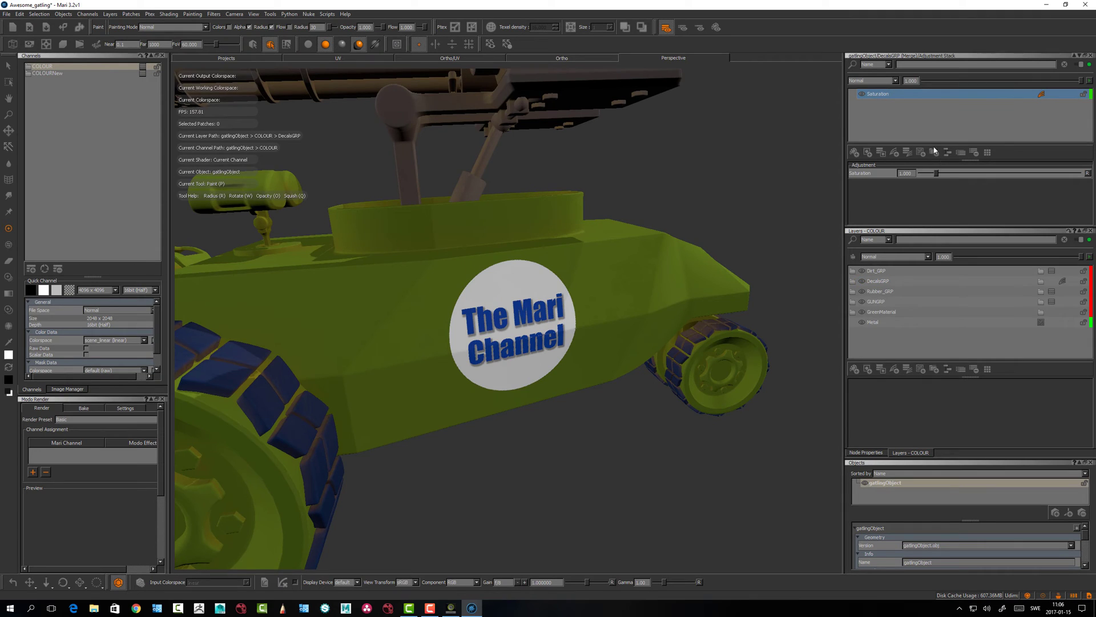
left_click_drag(661, 247, 674, 245, "alt")
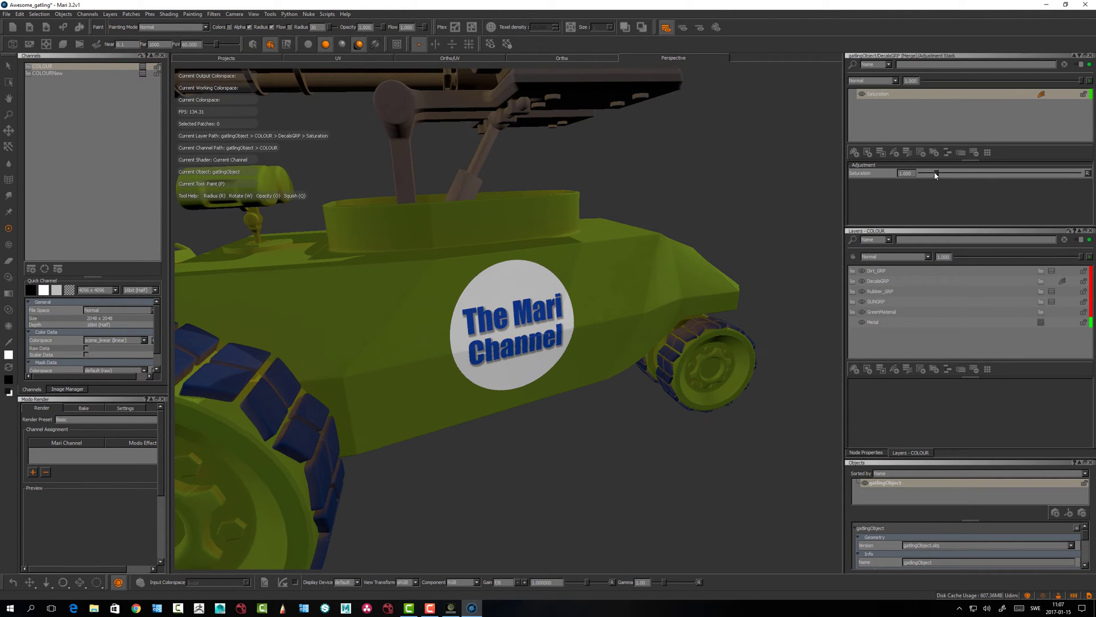
left_click_drag(952, 179, 903, 180)
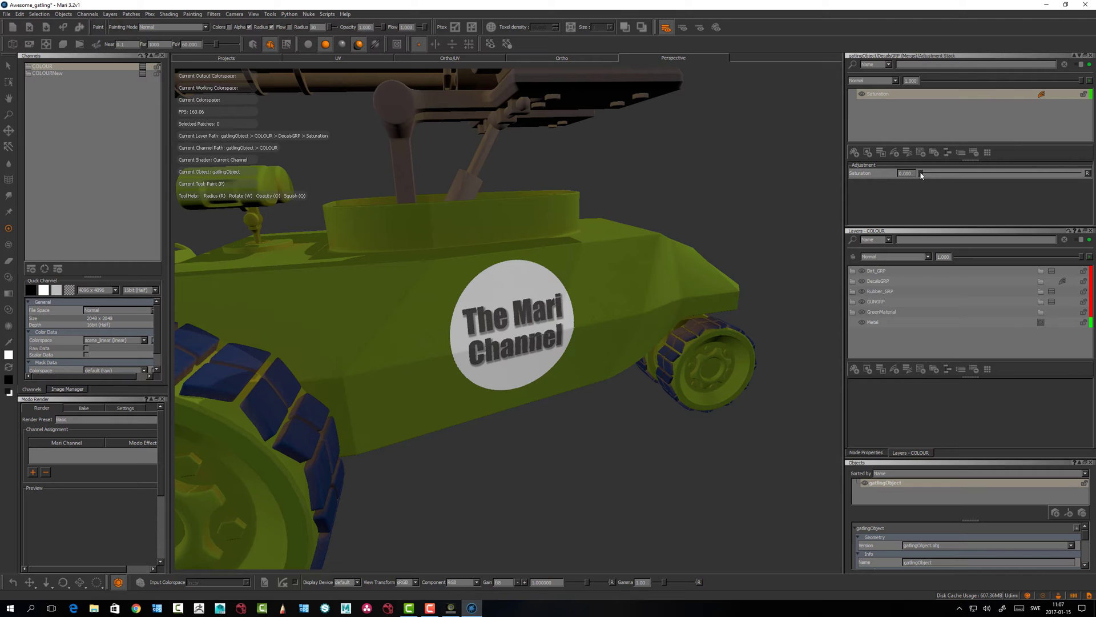
left_click_drag(647, 269, 656, 281, "alt")
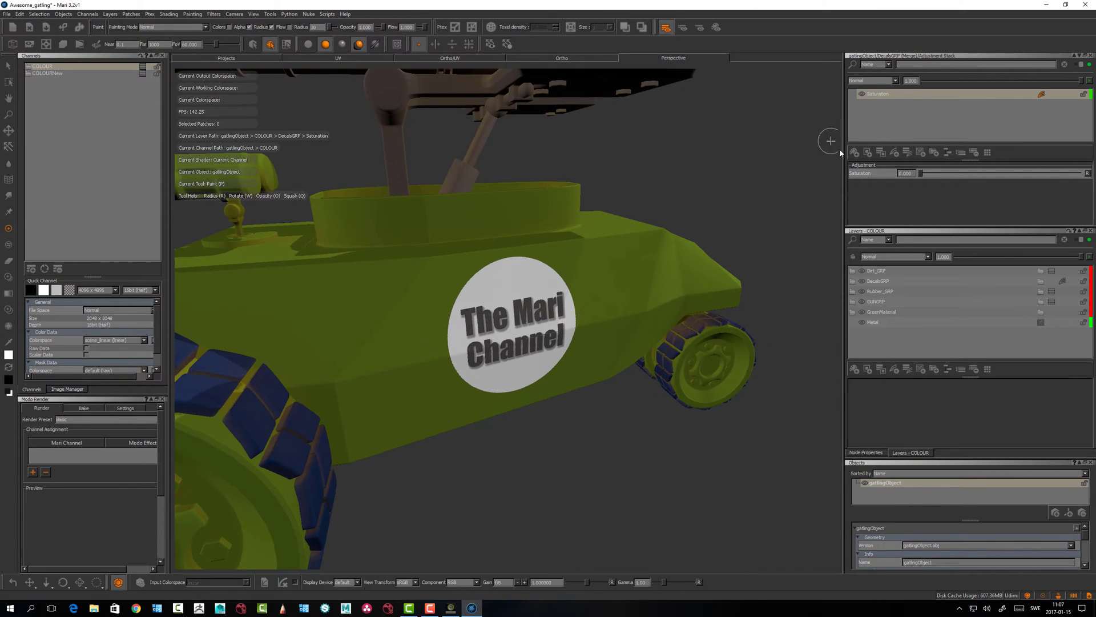
- Add a Brightness Lookup above Saturation in the adjustment stack and raise the lower inner point of its curve to brighten the decal
left_click(880, 94)
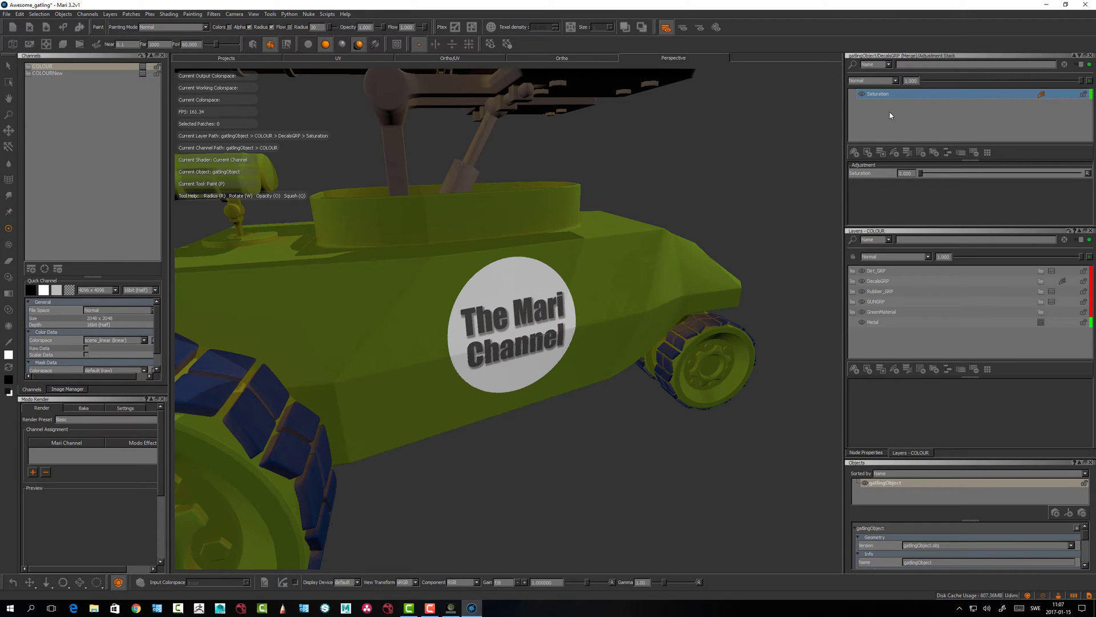
key("Tab")
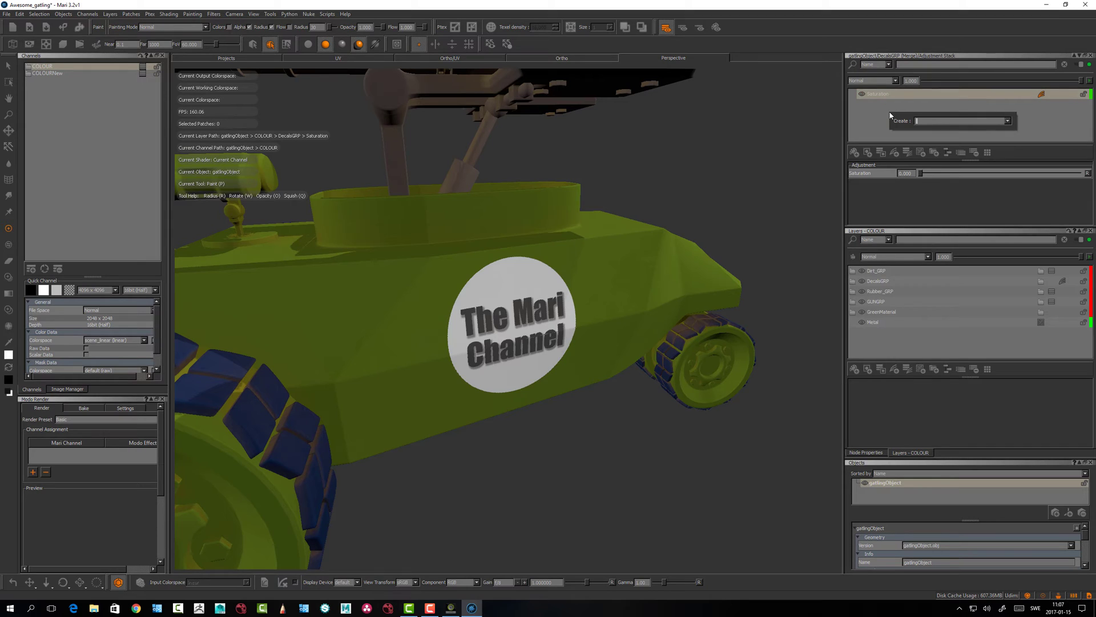
type("bri")
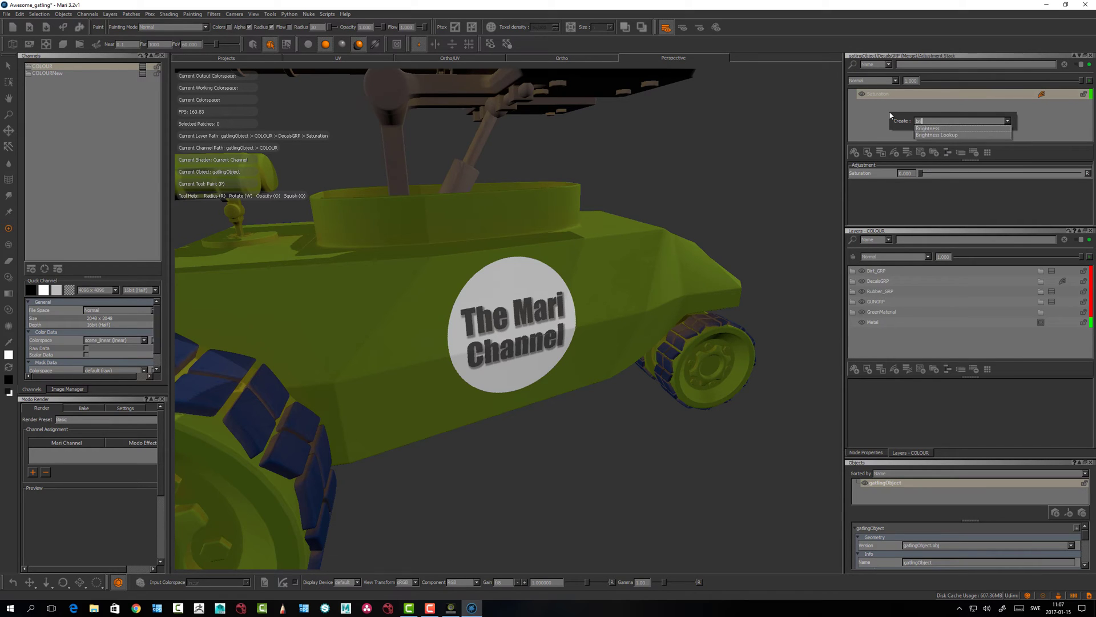
key("Down")
key("Down")
key("Return")
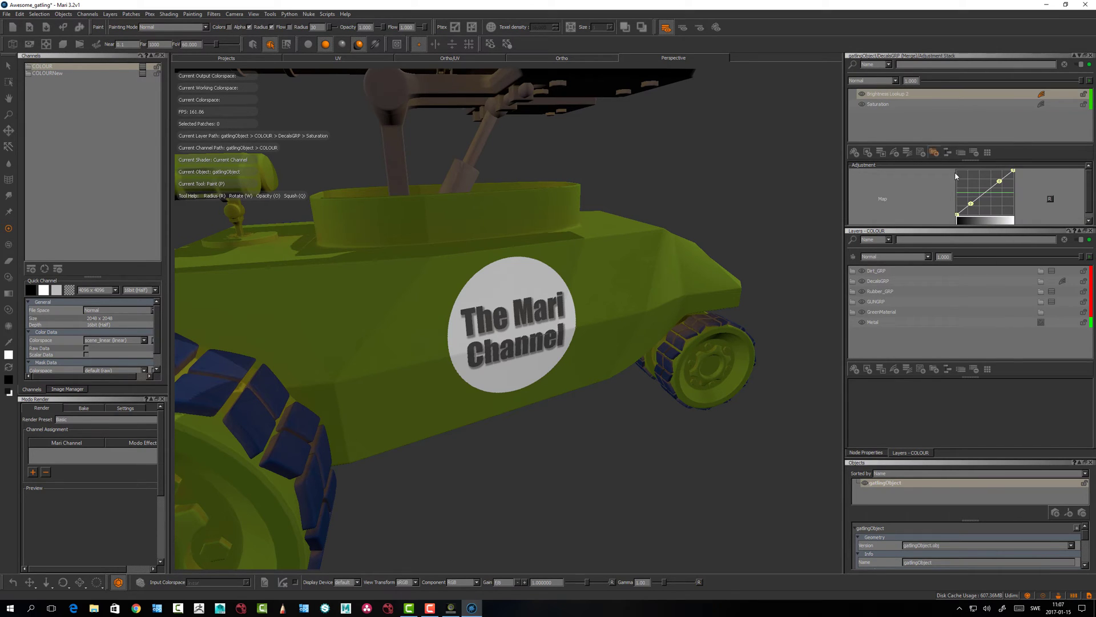
left_click_drag(971, 204, 971, 179)
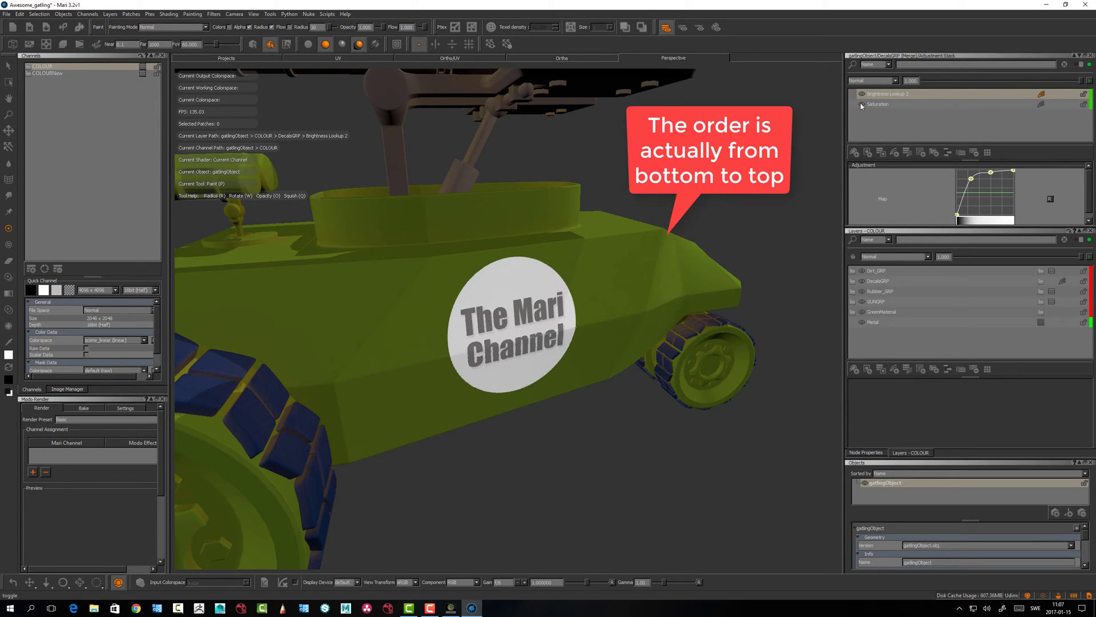
- Add an Invert adjustment above the Brightness Lookup in DecalsGRP's adjustment stack
left_click(883, 96)
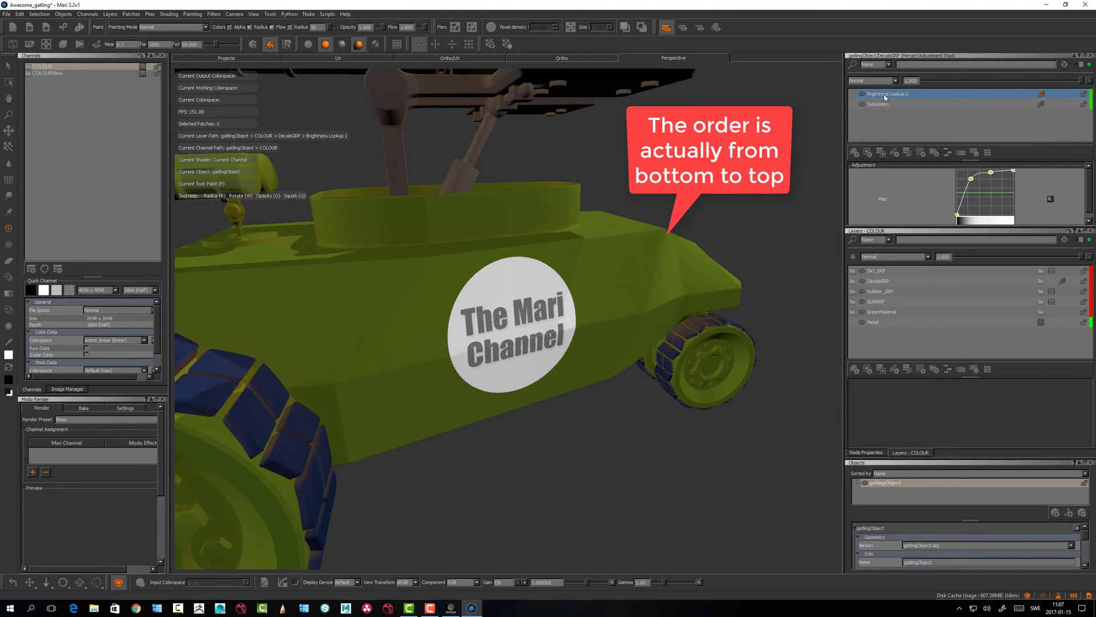
key("Tab")
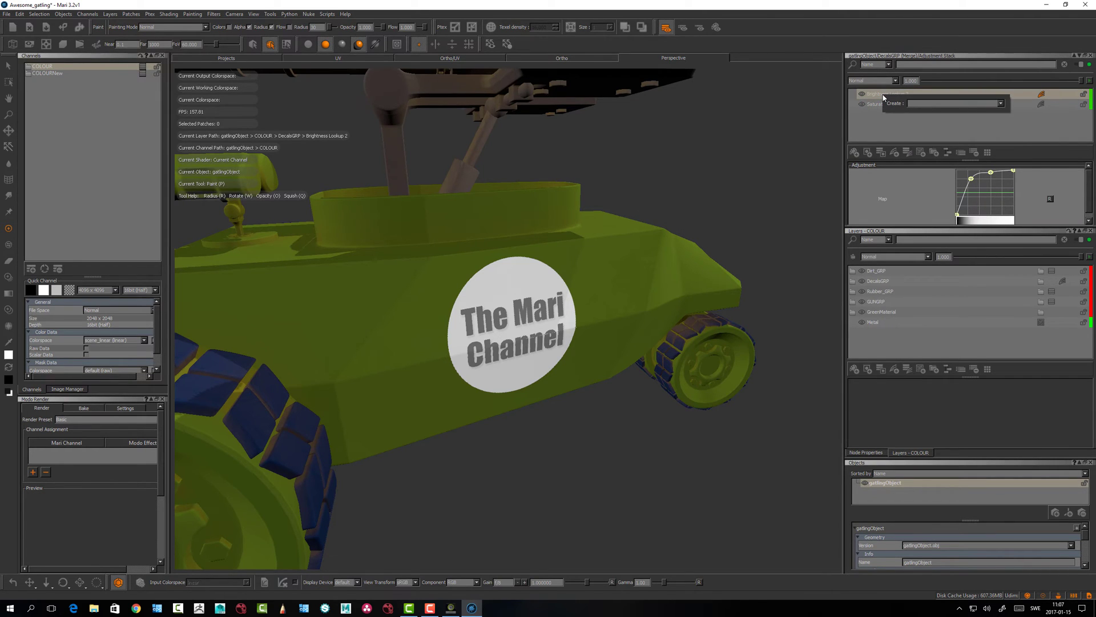
type("invert")
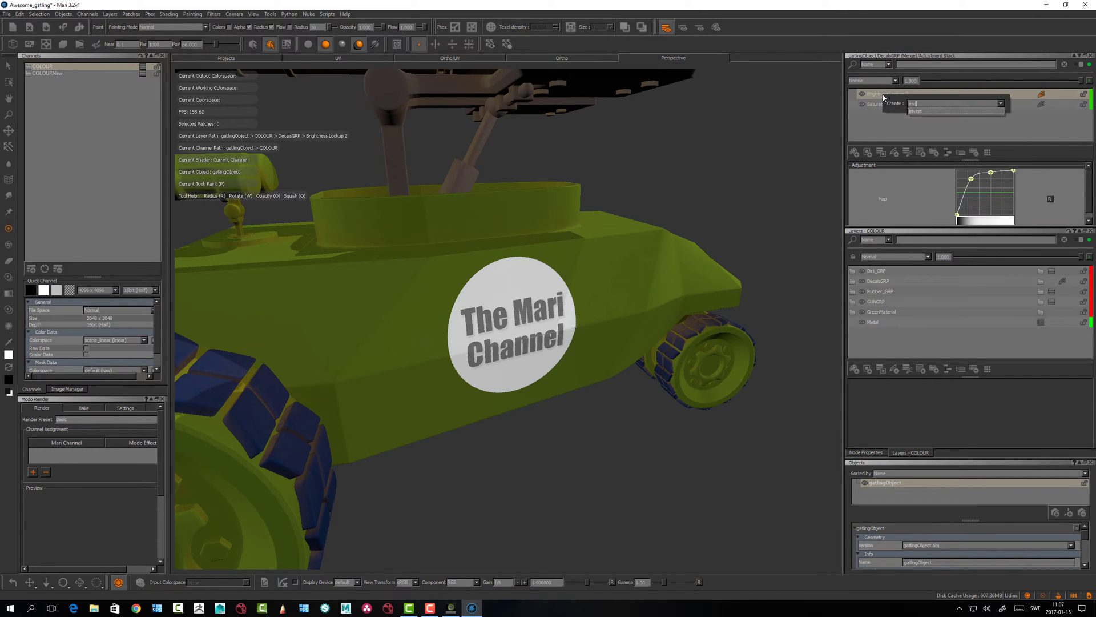
key("Return")
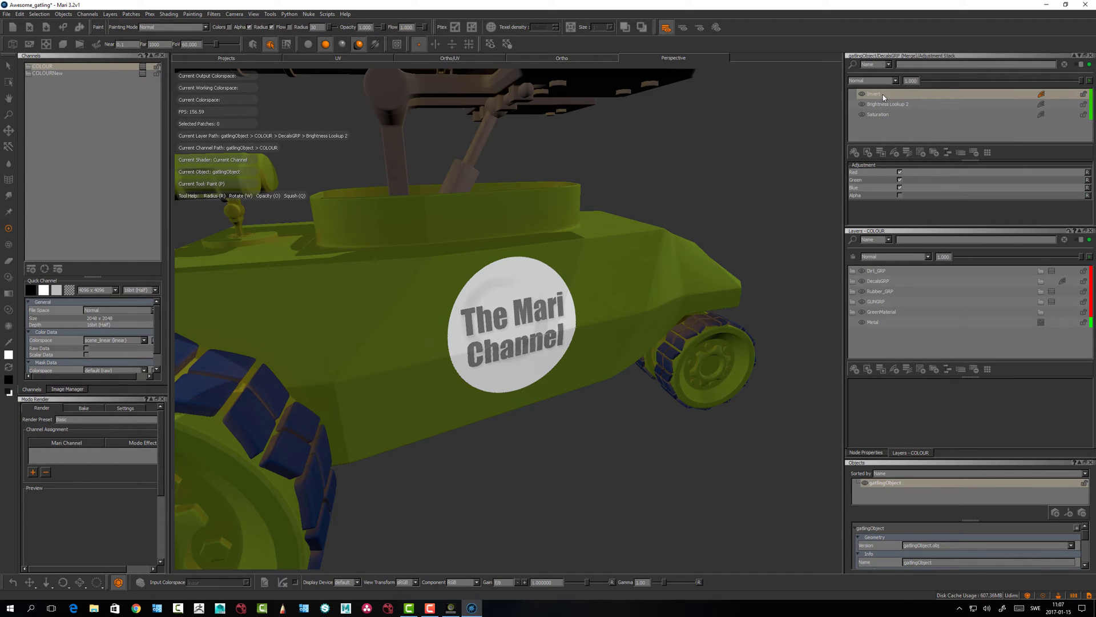
- Close DecalsGRP's adjustment stack and examine the Mari Channel decal on the vehicle's side
mouse_move(620, 342)
left_mouse_down("alt")
mouse_move(575, 344)
mouse_move(604, 342)
mouse_move(586, 341)
left_mouse_up("alt")
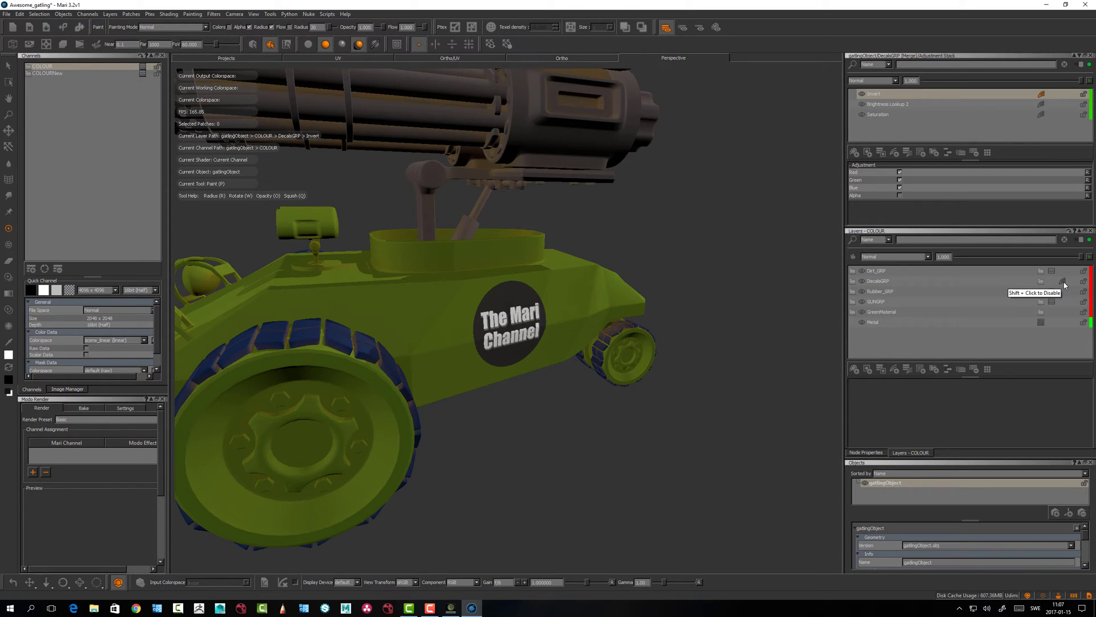
left_click(1090, 55)
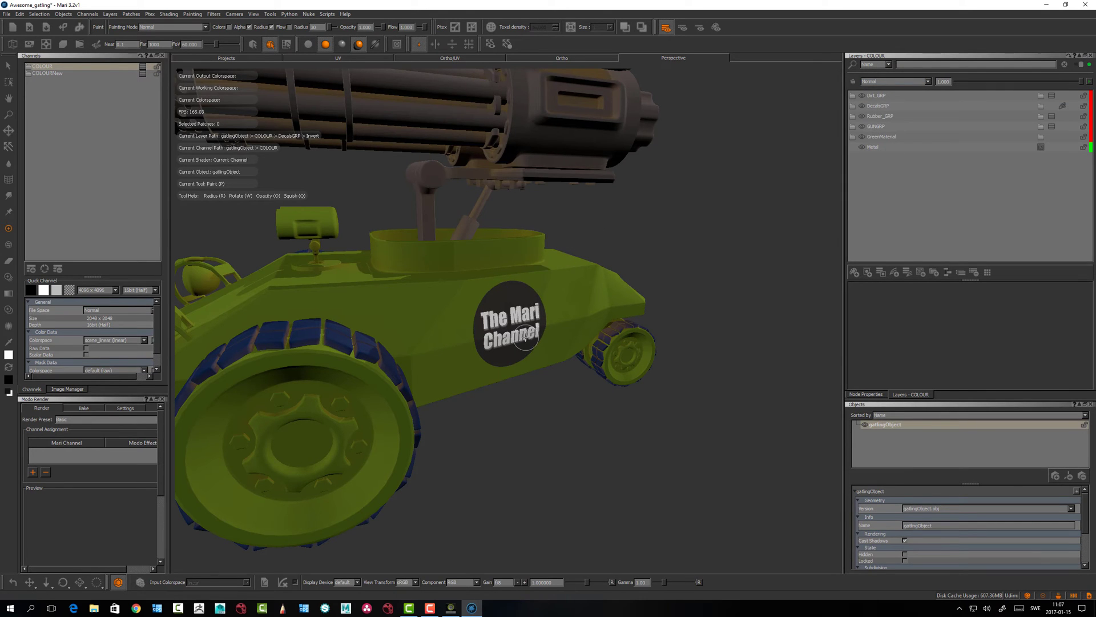
left_click_drag(525, 340, 505, 334, "alt")
left_click_drag(634, 250, 627, 251, "alt")
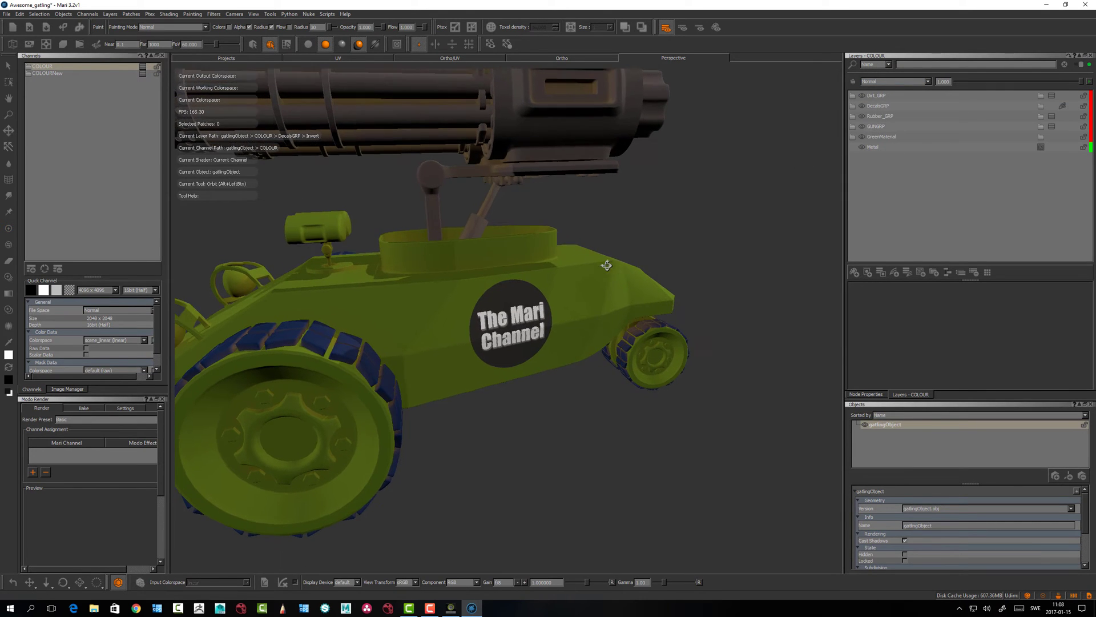
right_click_drag(627, 251, 644, 302, "alt")
left_click_drag(576, 232, 617, 225, "alt")
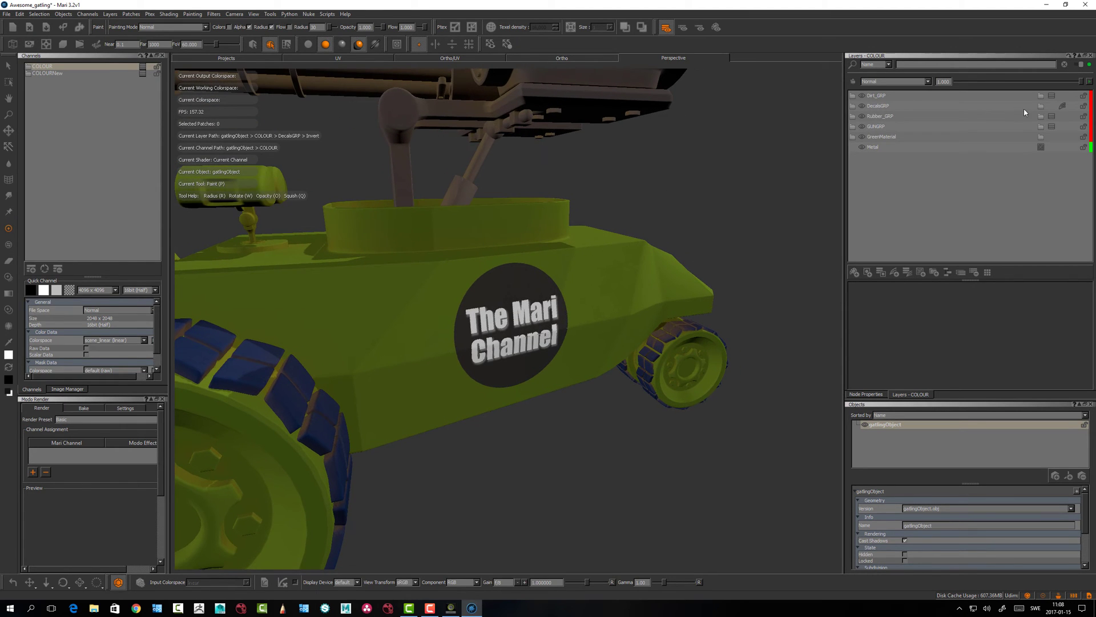
left_click(1065, 106)
right_click(1059, 106)
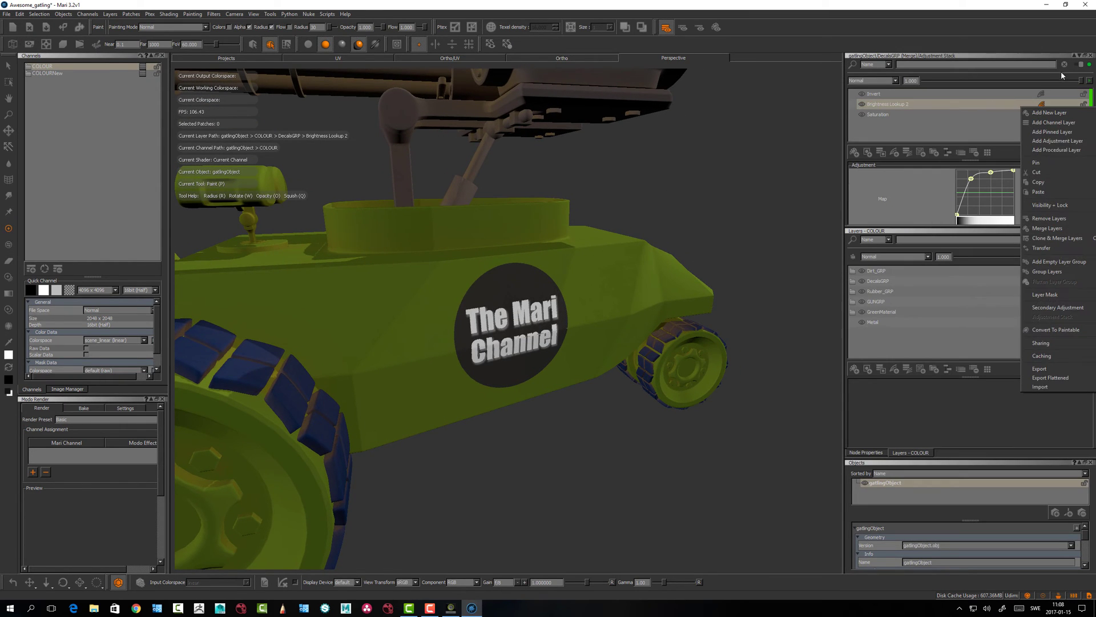
left_click(1093, 55)
left_click(1091, 55)
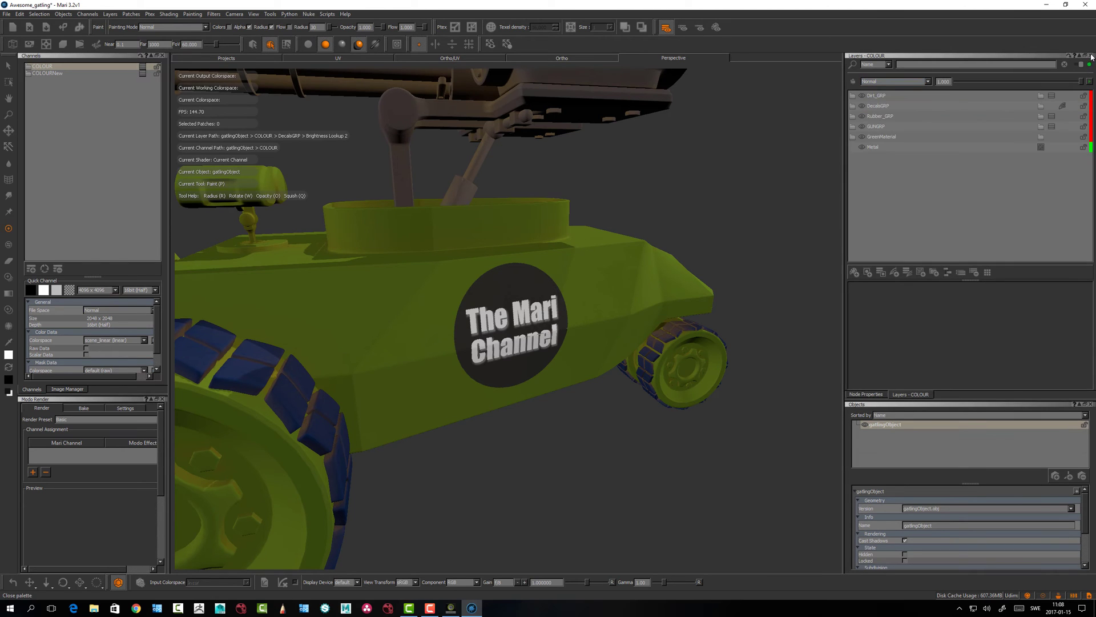
left_click(1091, 55)
right_click(772, 28)
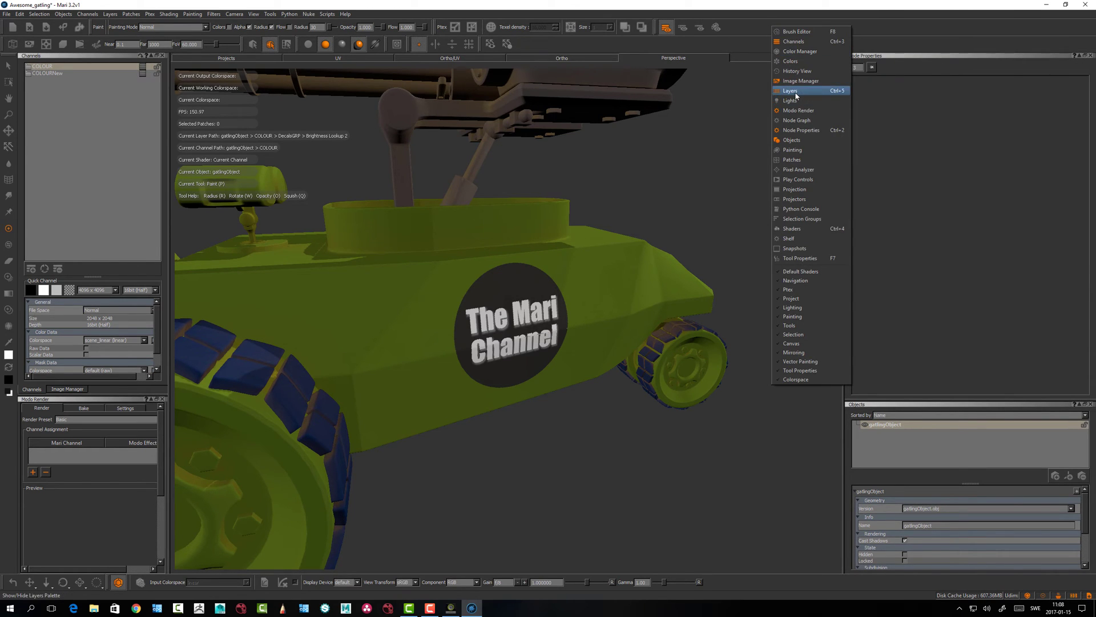
left_click(805, 98)
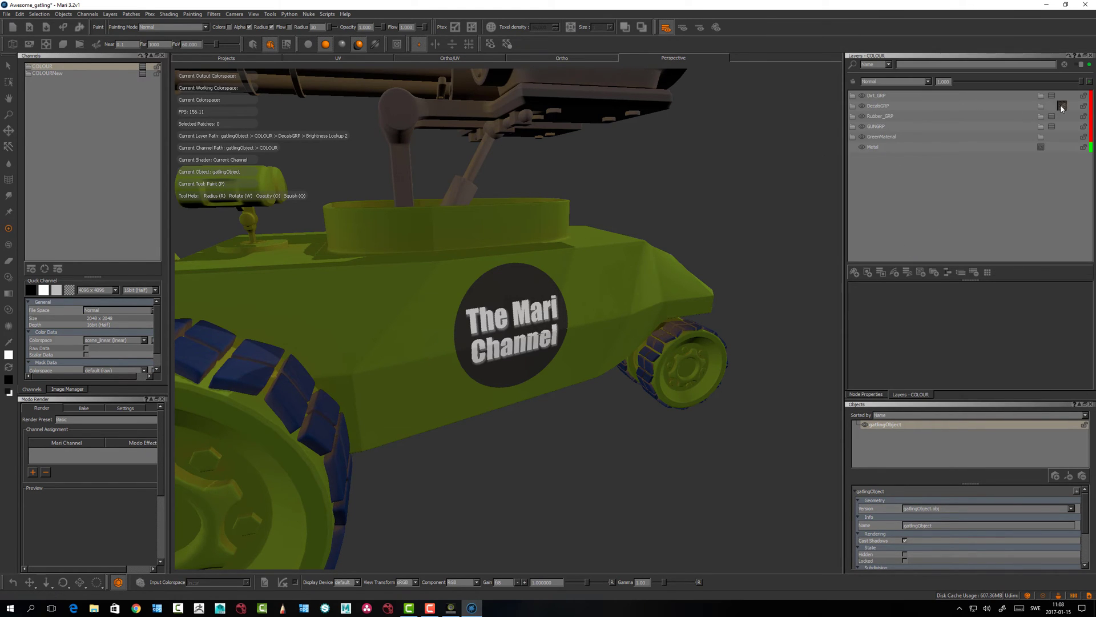
- Remove the adjustment stack from DecalsGRP
left_click(1061, 106)
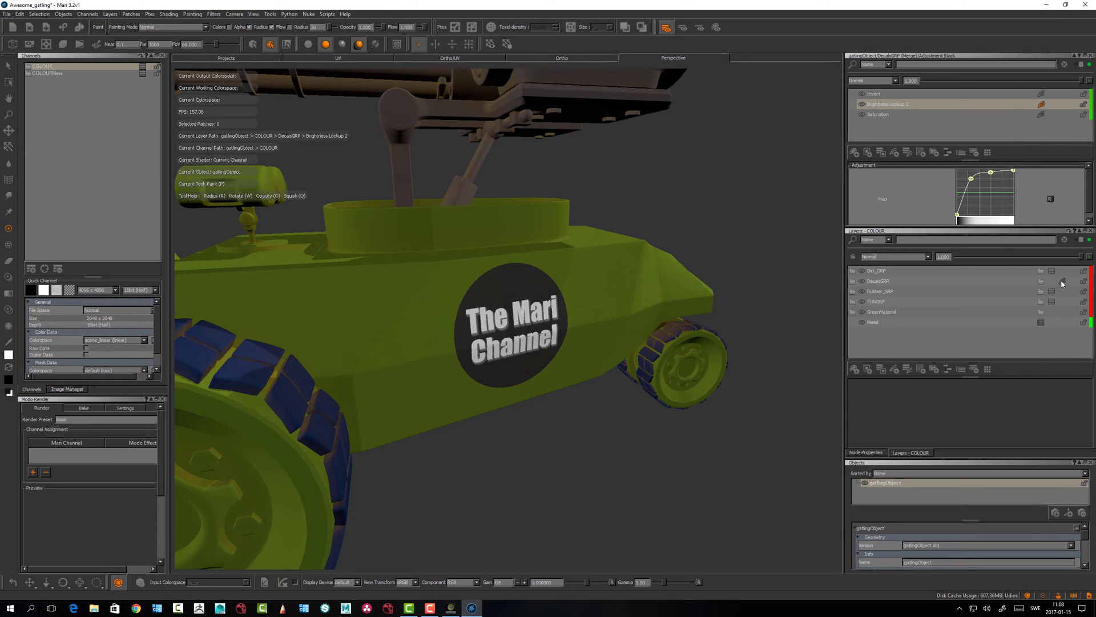
right_click(1062, 282)
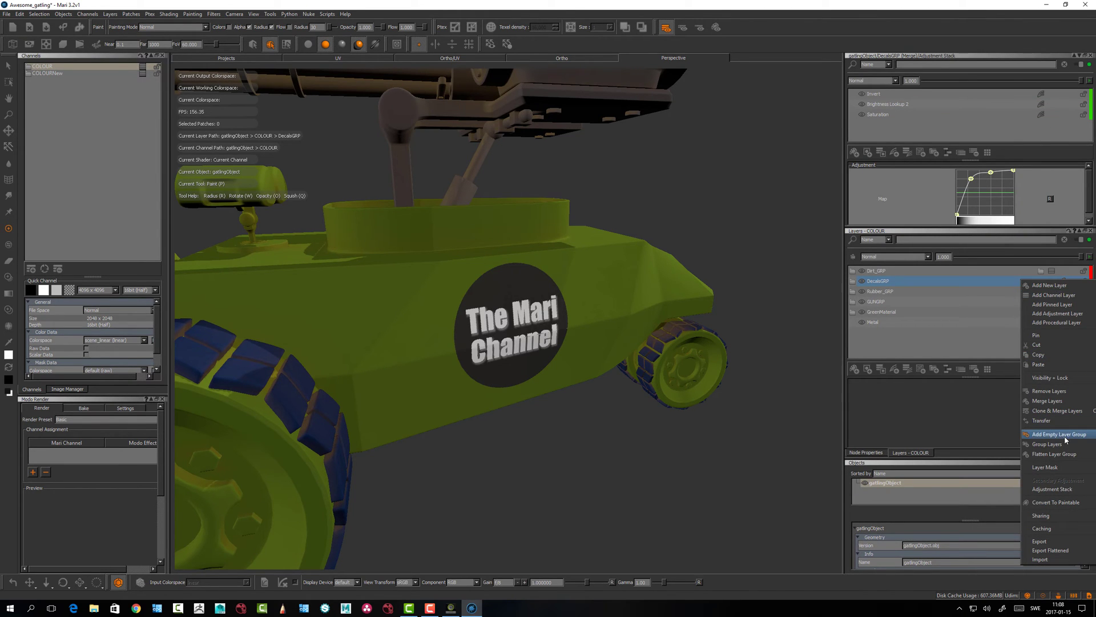
mouse_move(1052, 488)
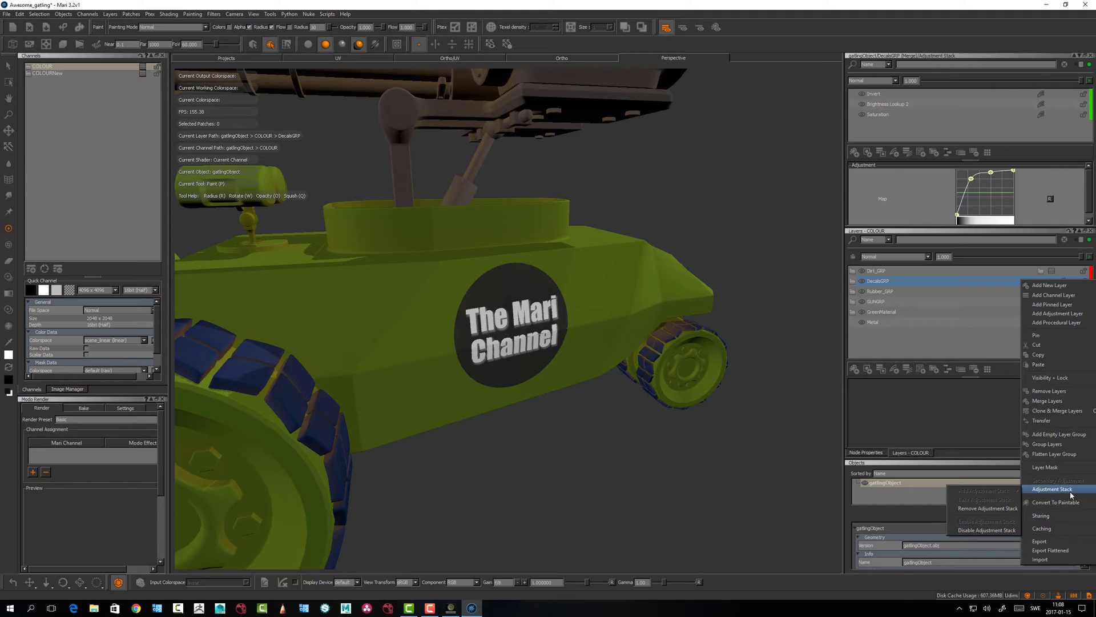
left_click(1006, 512)
left_click_drag(659, 323, 734, 228, "alt")
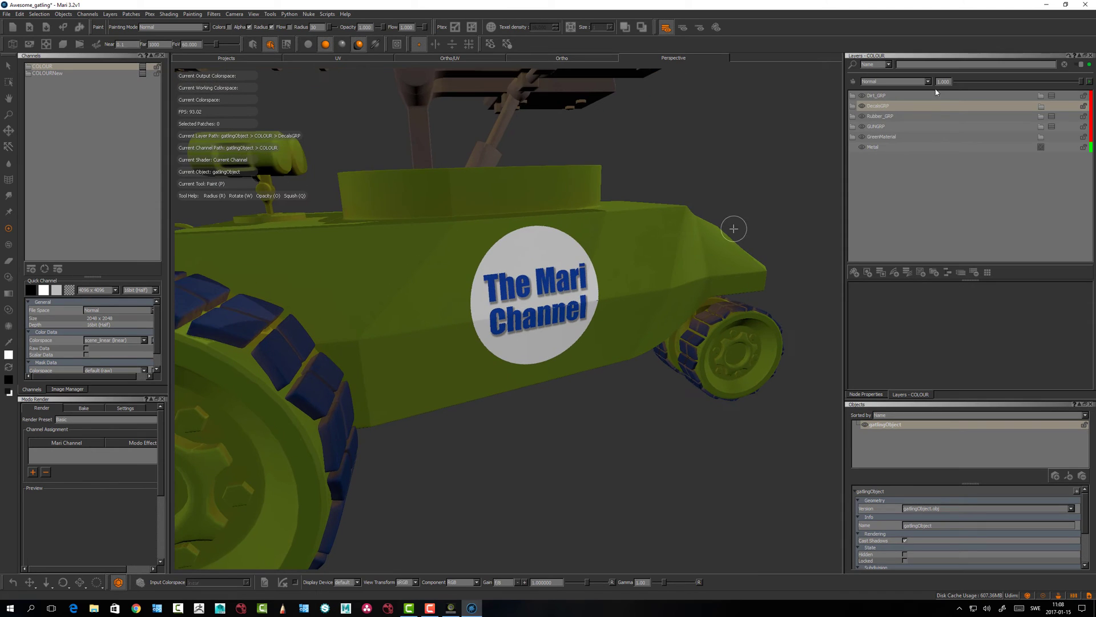
- Add a Saturation adjustment above the Decals layer inside DecalsGRP and set its saturation to 0
left_click(853, 106)
left_click(886, 116)
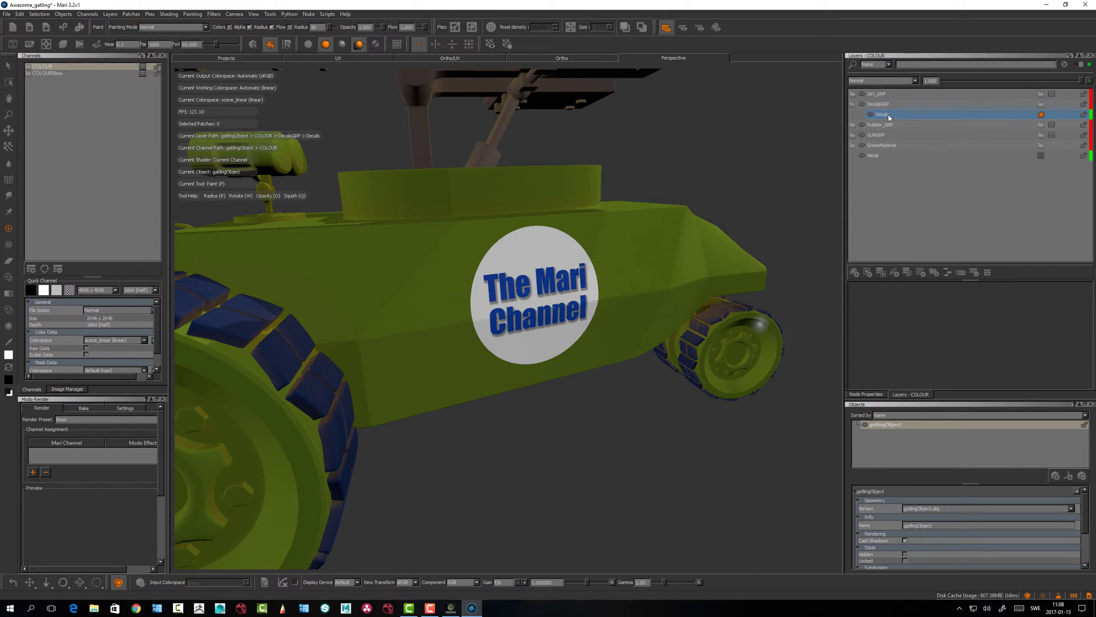
key("Tab")
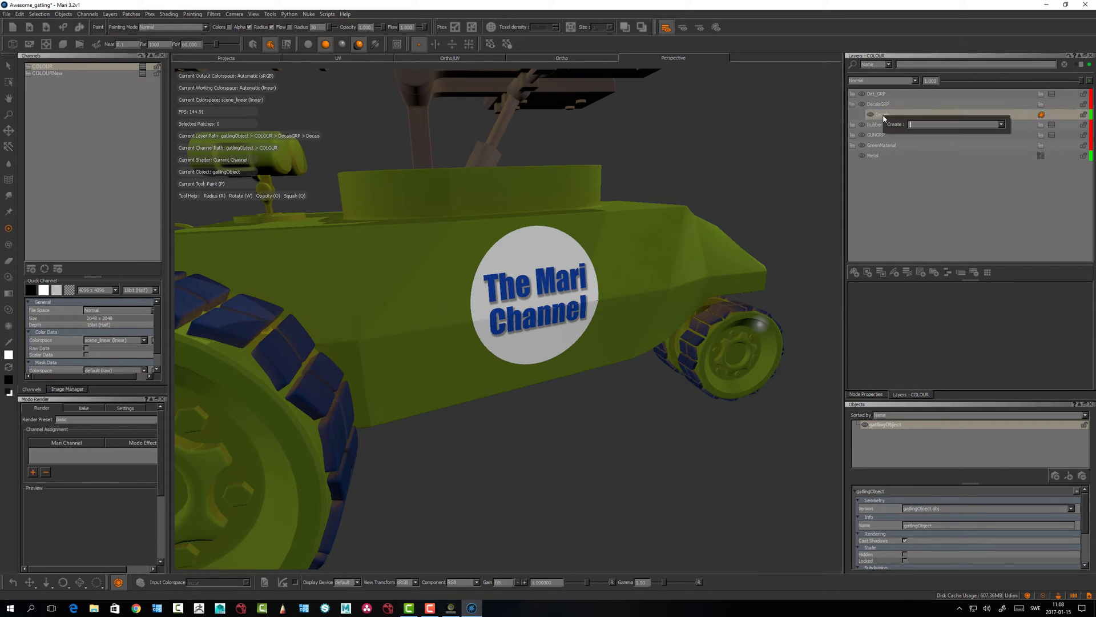
type("sat")
key("Return")
left_click_drag(923, 296, 912, 295)
- Add a Brightness Lookup above Saturation inside DecalsGRP and steepen the middle of its curve for more contrast
key("Tab")
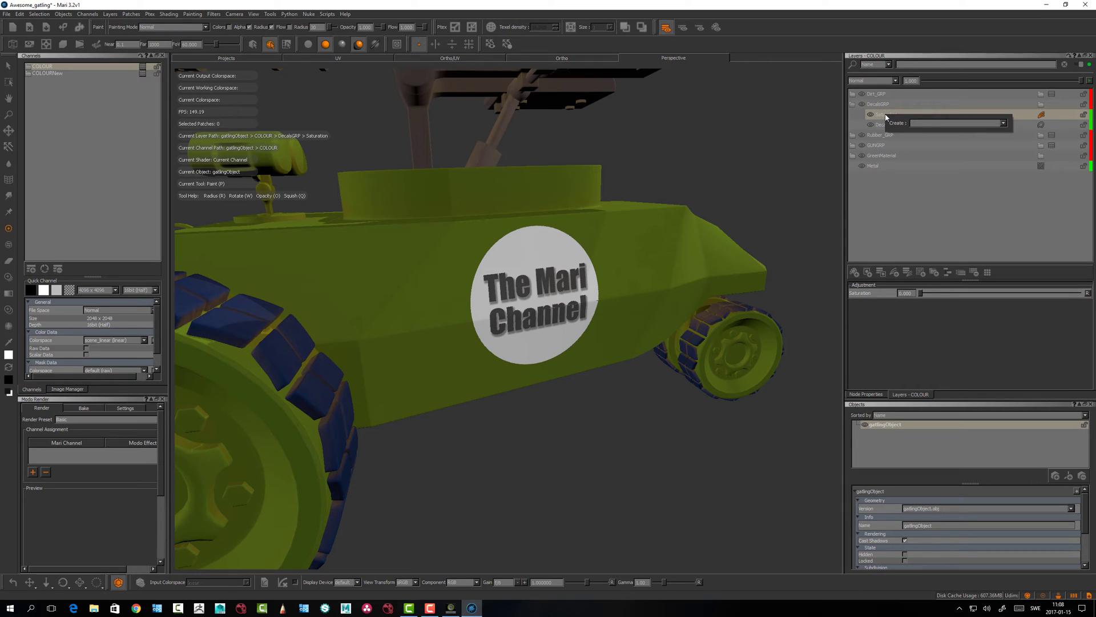
type("bri")
key("Down")
key("Down")
key("Return")
mouse_move(975, 323)
left_mouse_down()
mouse_move(997, 298)
mouse_move(985, 317)
left_mouse_up()
- Add an Invert adjustment above the Brightness Lookup inside DecalsGRP
key("Tab")
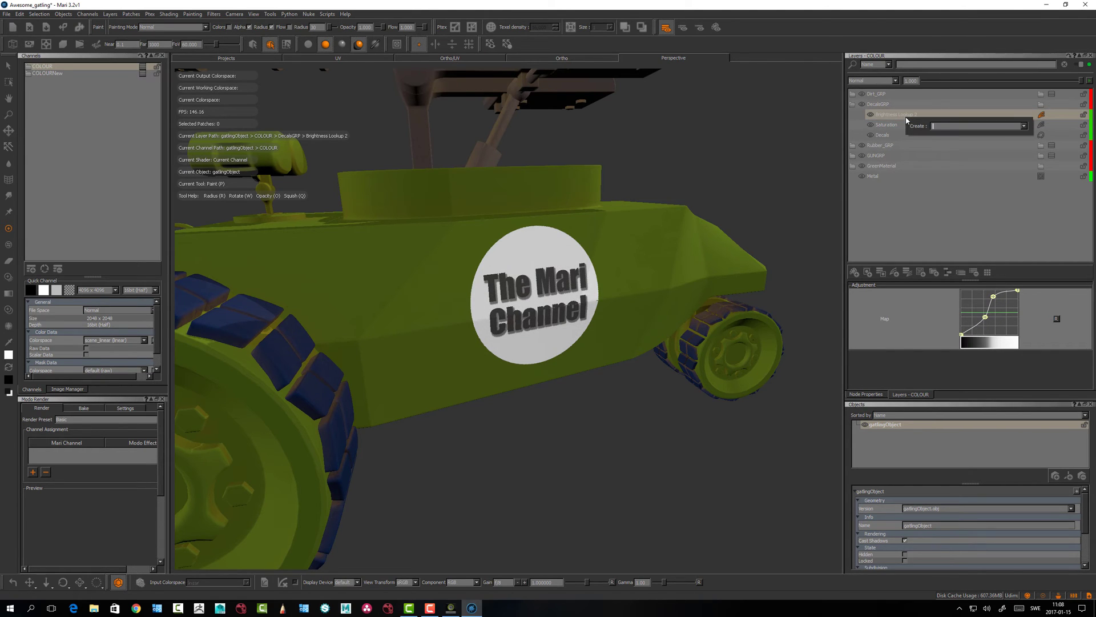
type("invert")
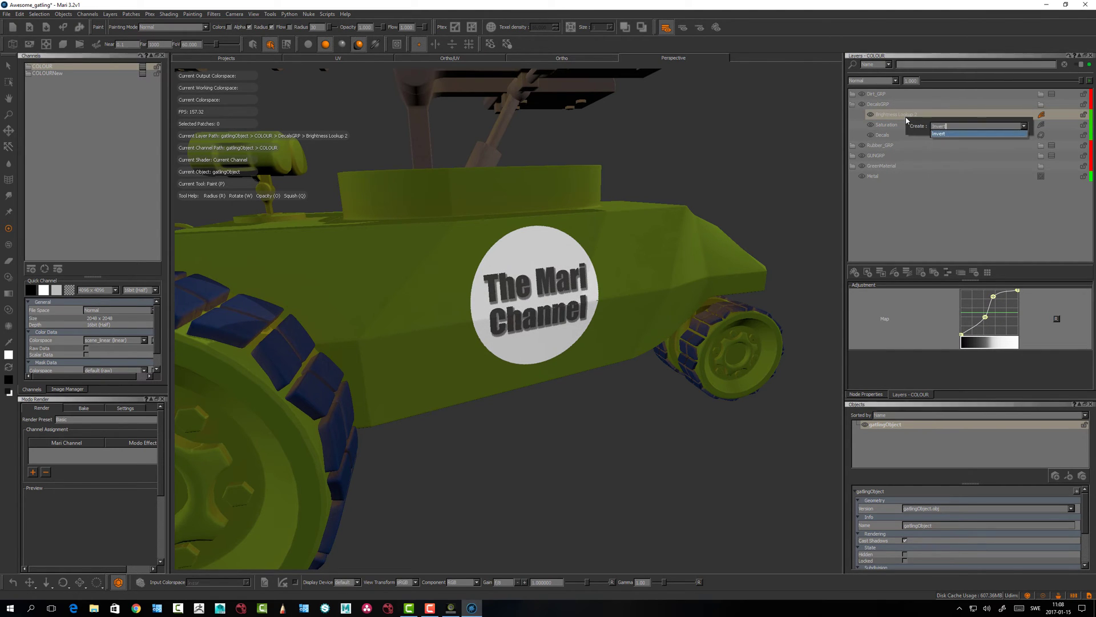
key("Return")
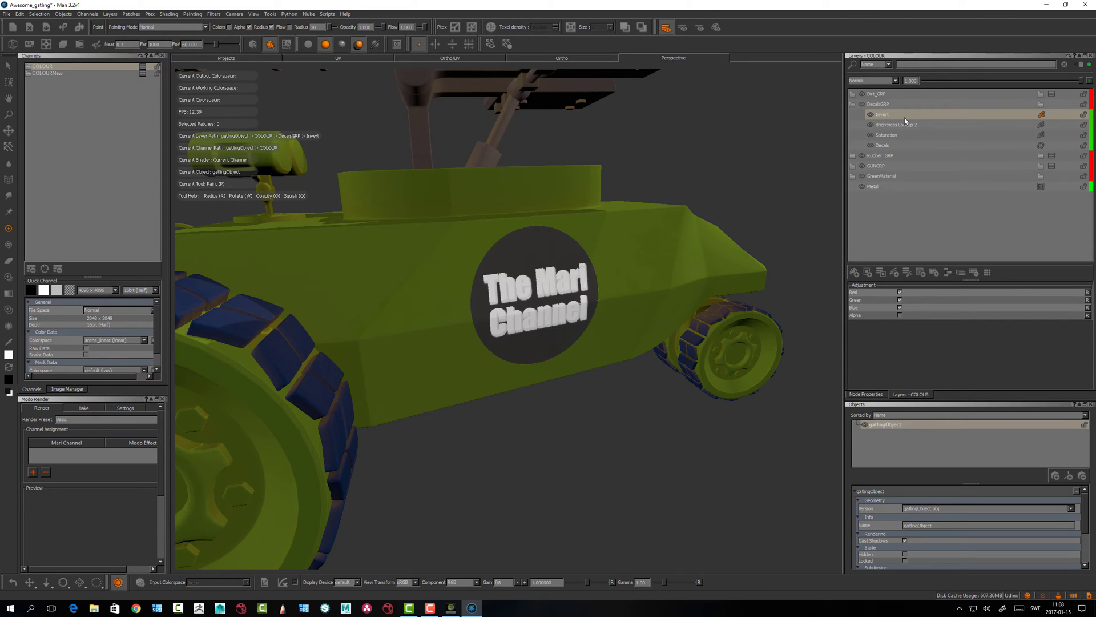
mouse_move(656, 290)
left_mouse_down("alt")
mouse_move(594, 318)
mouse_move(608, 317)
left_mouse_up("alt")
- Select DecalsGRP and switch the visibility of its inner layers off and on to compare the decal with and without adjustments
left_click(880, 95)
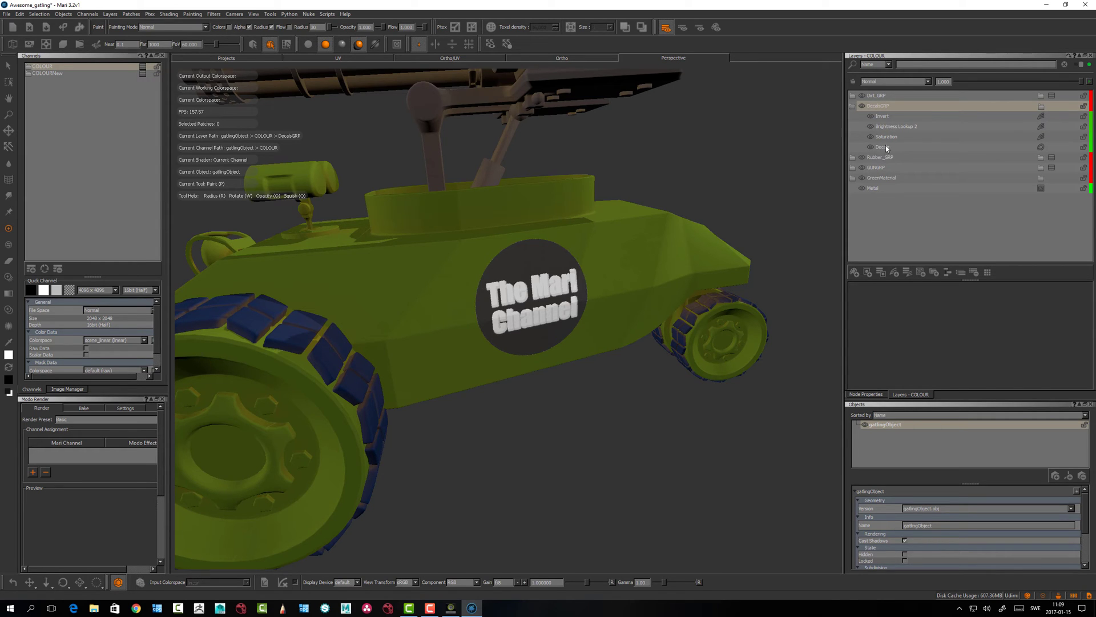
left_click(879, 107)
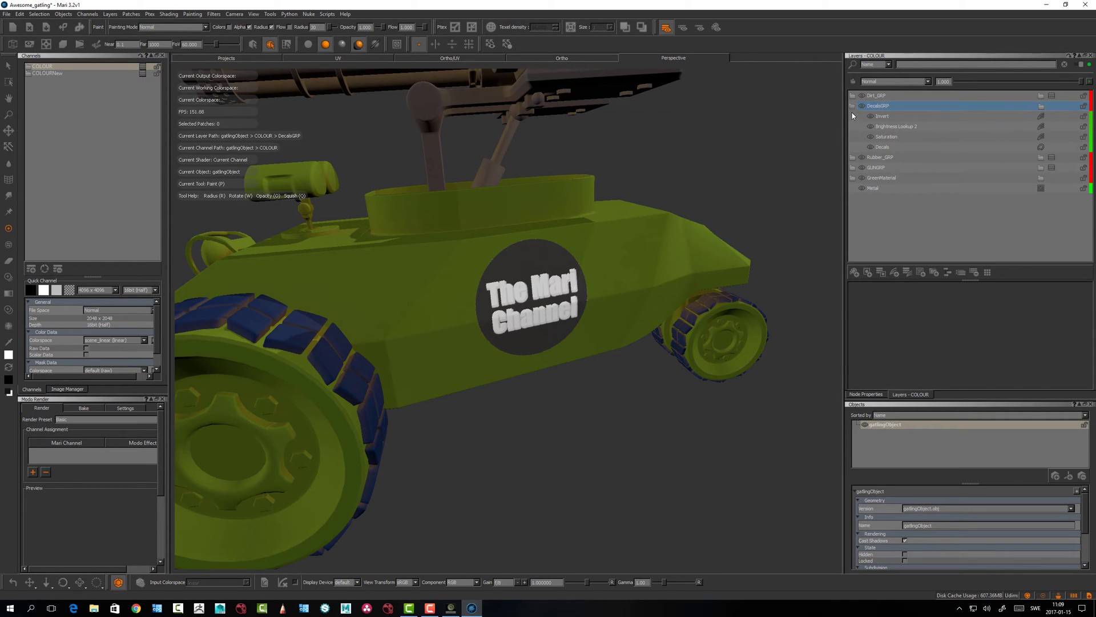
left_click(852, 106)
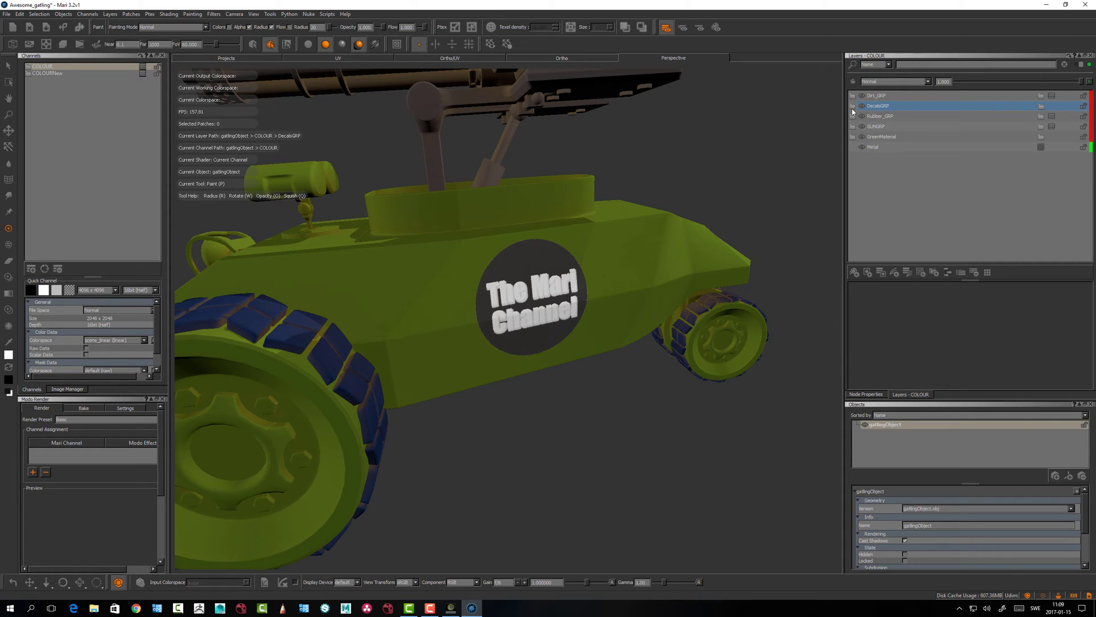
left_click(852, 106)
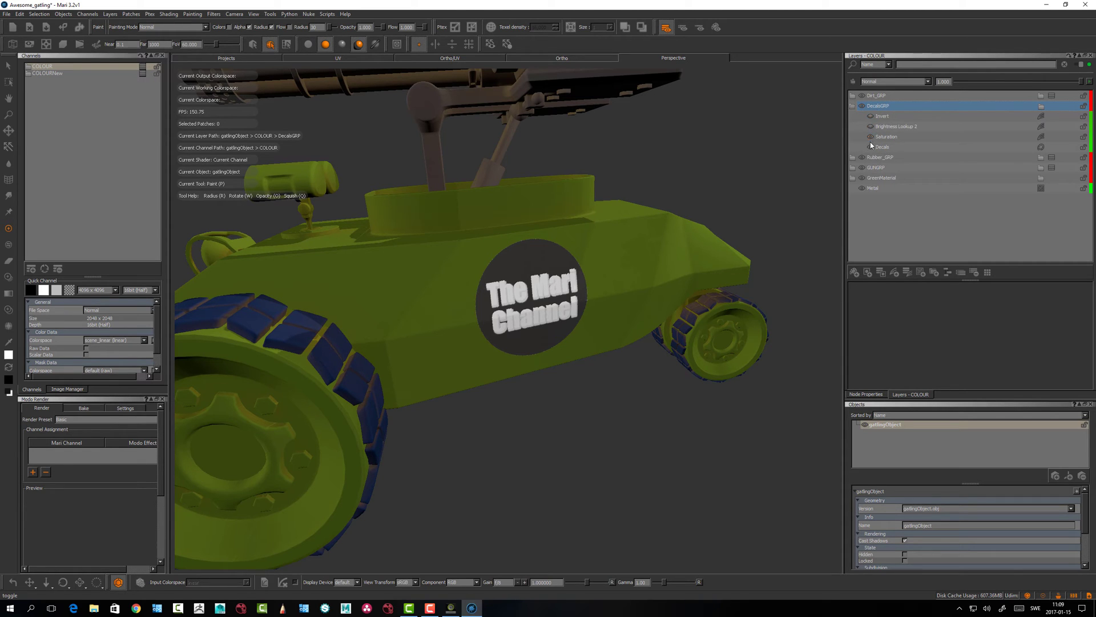
left_click(870, 127)
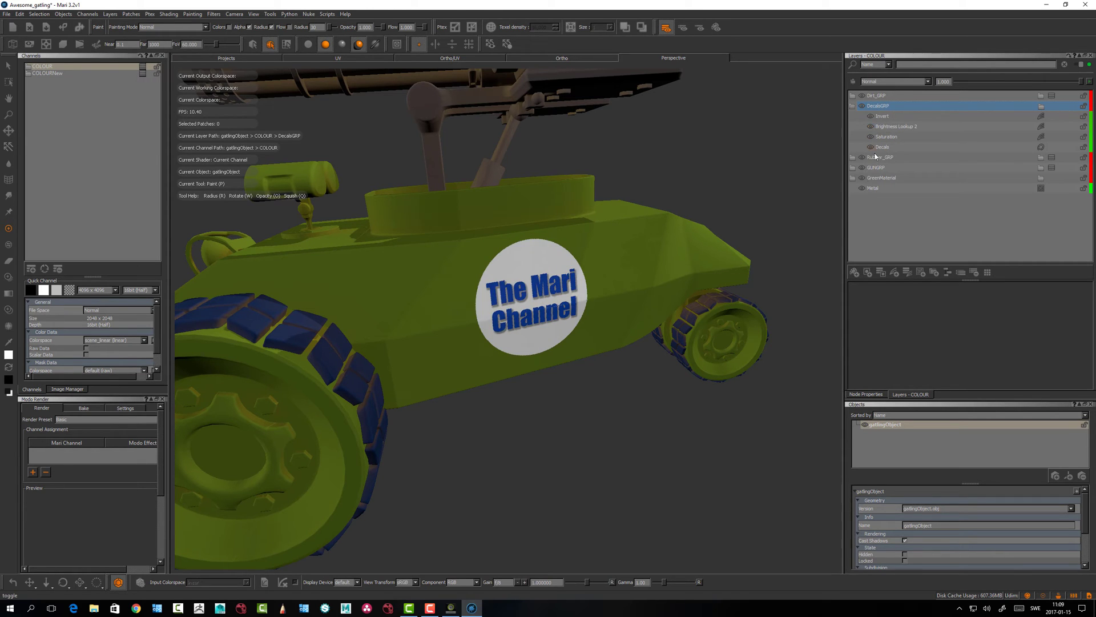
left_click(871, 127)
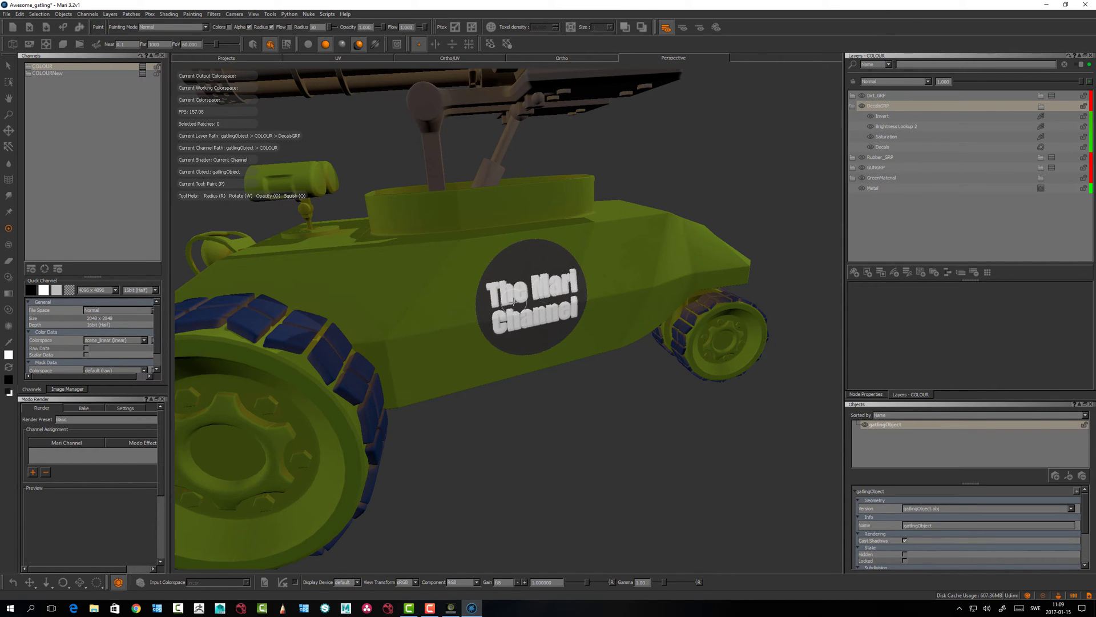
- Examine the adjusted decal against the rest of the vehicle from several angles
mouse_move(512, 302)
left_mouse_down("alt")
mouse_move(524, 333)
mouse_move(506, 317)
left_mouse_up("alt")
middle_click_drag(506, 317, 507, 320)
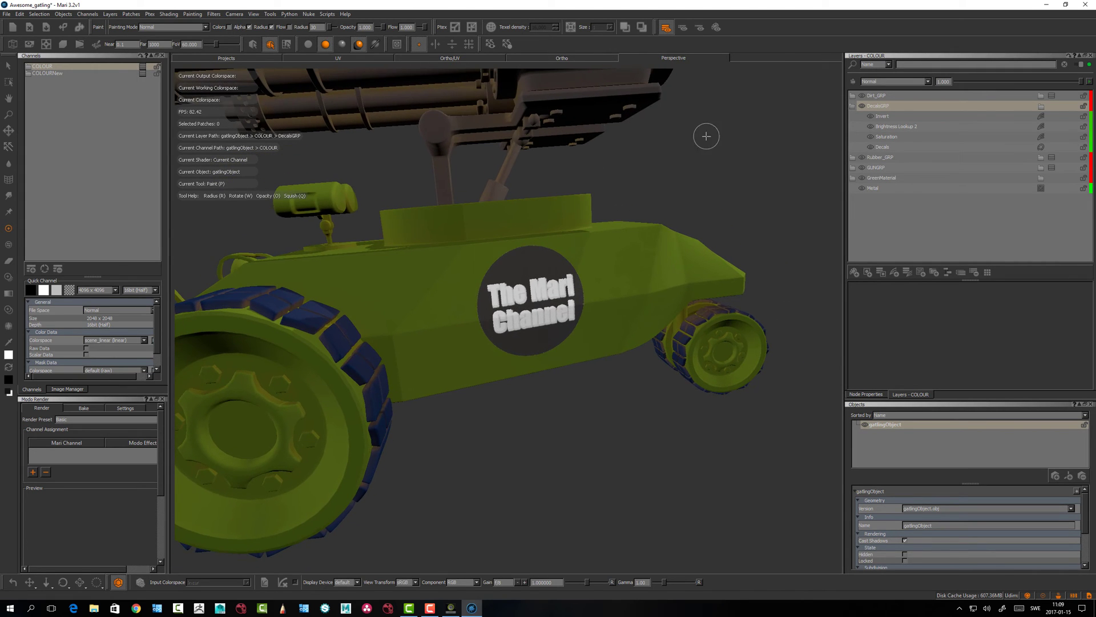
left_click_drag(690, 312, 734, 302, "alt")
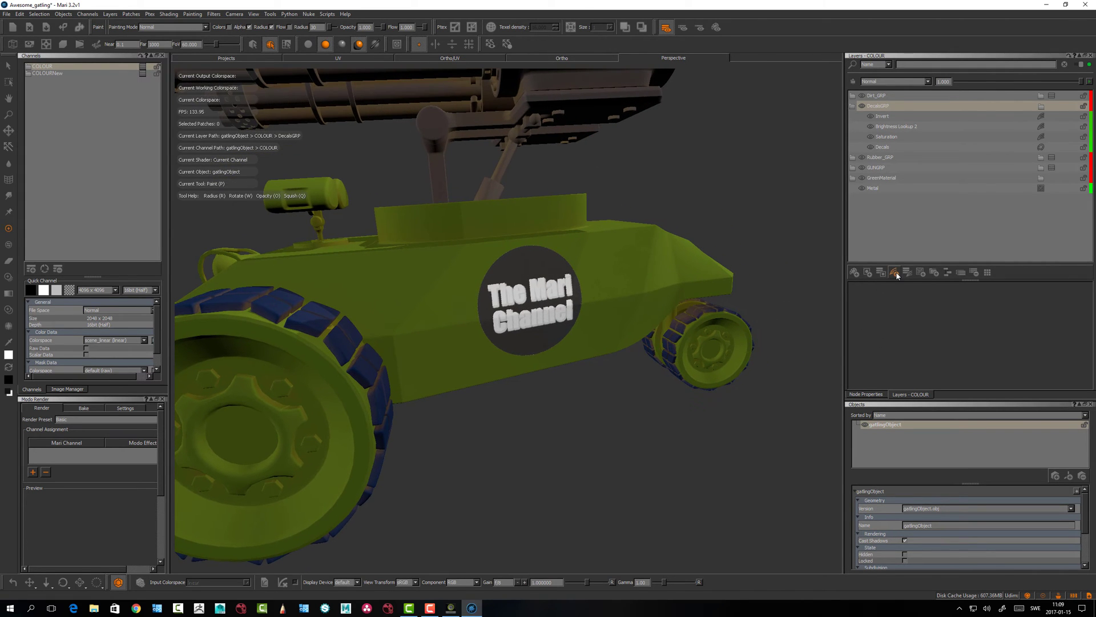
left_click_drag(528, 366, 515, 391, "alt")
middle_click_drag(515, 391, 557, 401, "alt")
right_click_drag(558, 402, 533, 396, "alt")
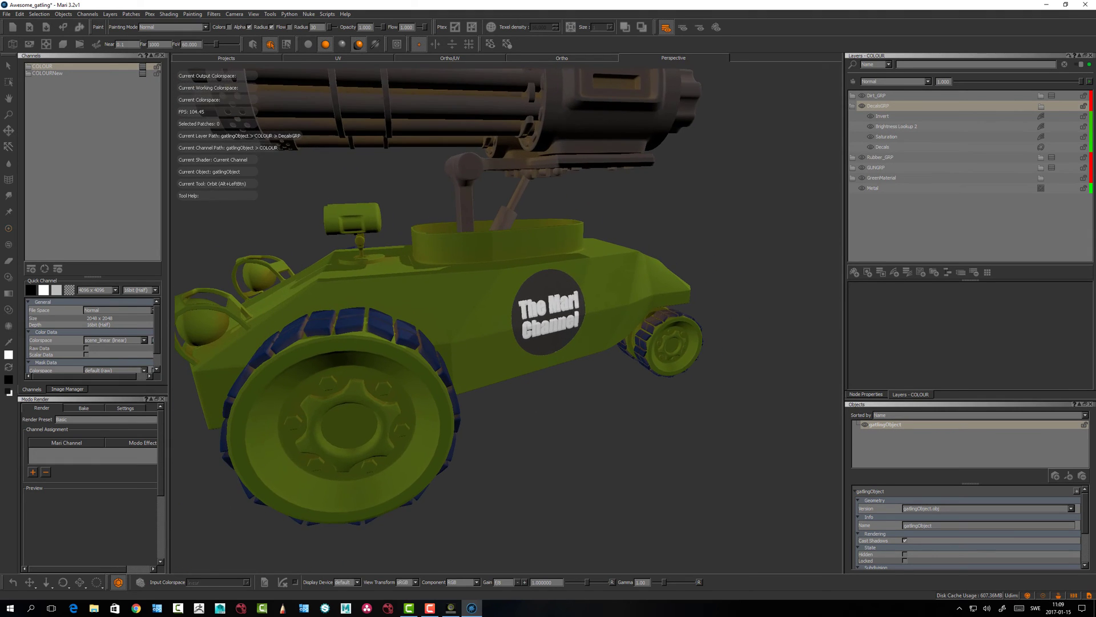
left_click_drag(591, 380, 607, 384, "alt")
right_click_drag(607, 384, 536, 372, "alt")
left_click_drag(536, 372, 526, 372, "alt")
right_click_drag(546, 390, 546, 403, "alt")
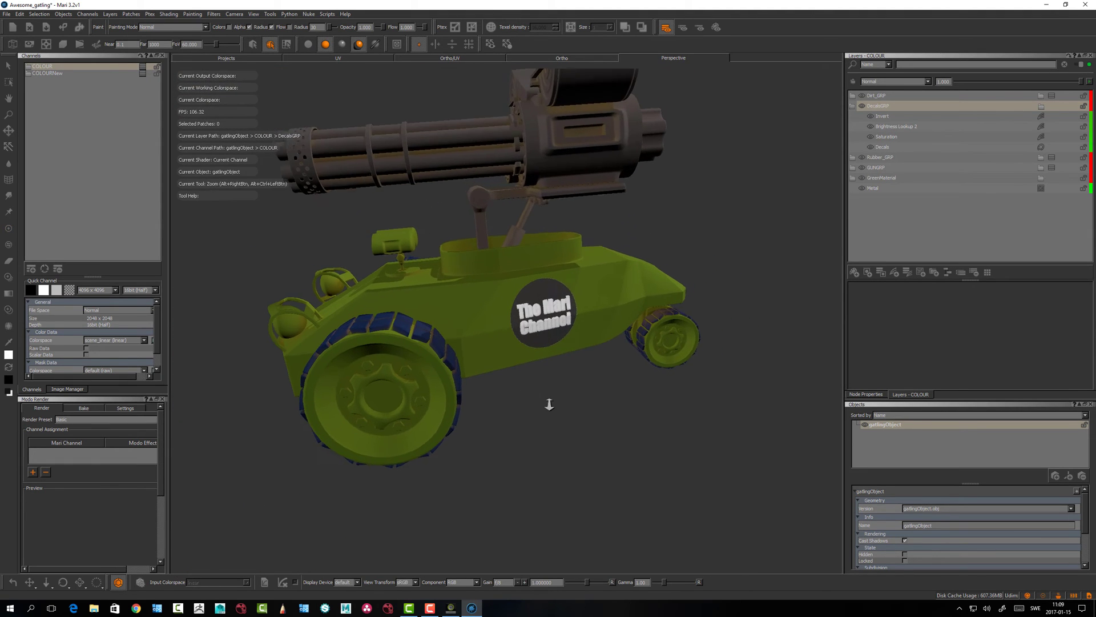
left_click_drag(546, 404, 565, 399, "alt")
mouse_move(793, 232)
left_mouse_down("alt")
mouse_move(717, 342)
mouse_move(628, 326)
mouse_move(567, 334)
left_mouse_up("alt")
right_click_drag(568, 334, 579, 338, "alt")
left_click_drag(579, 337, 573, 345, "alt")
scroll(574, 344, "up", 2)
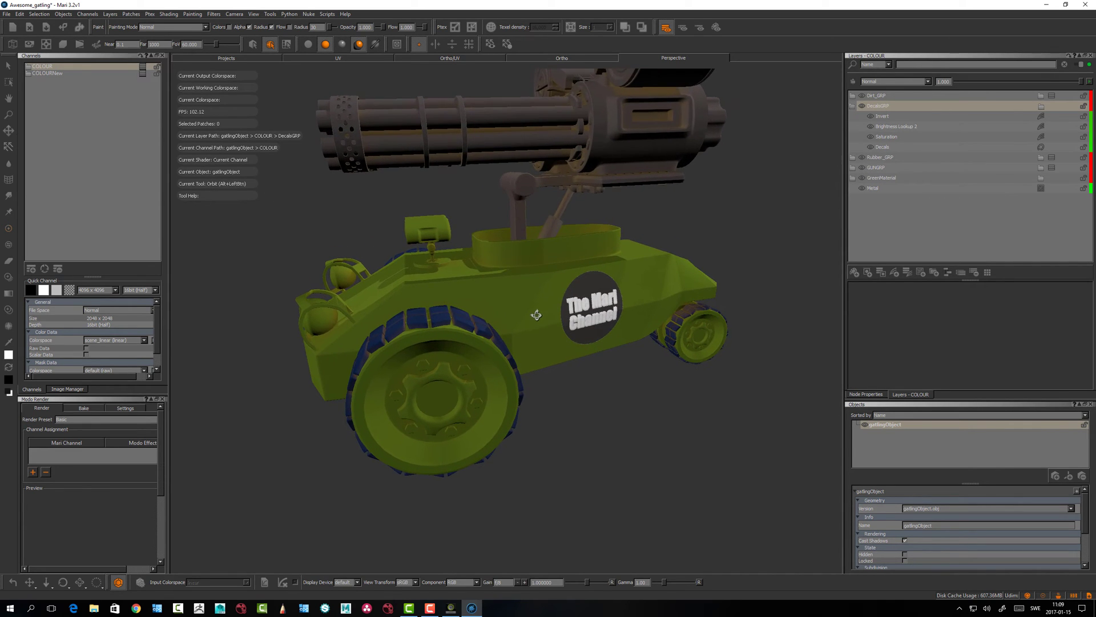
mouse_move(634, 259)
left_mouse_down("alt")
mouse_move(664, 268)
mouse_move(681, 311)
mouse_move(672, 313)
mouse_move(690, 295)
mouse_move(671, 313)
mouse_move(617, 307)
left_mouse_up("alt")
mouse_move(560, 338)
left_mouse_down("alt")
mouse_move(570, 328)
mouse_move(552, 337)
mouse_move(574, 350)
left_mouse_up("alt")
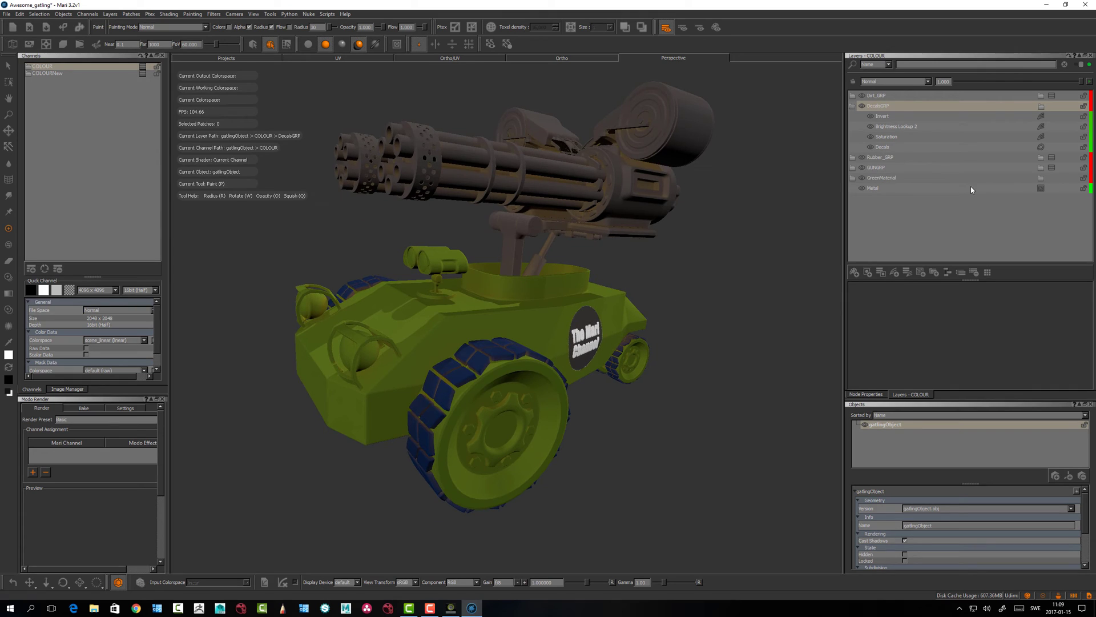
- Collapse DecalsGRP, then add a Saturation adjustment above Procedural inside GreenMaterial and set its saturation to 0
left_click(879, 106)
left_click(853, 110)
left_click(853, 137)
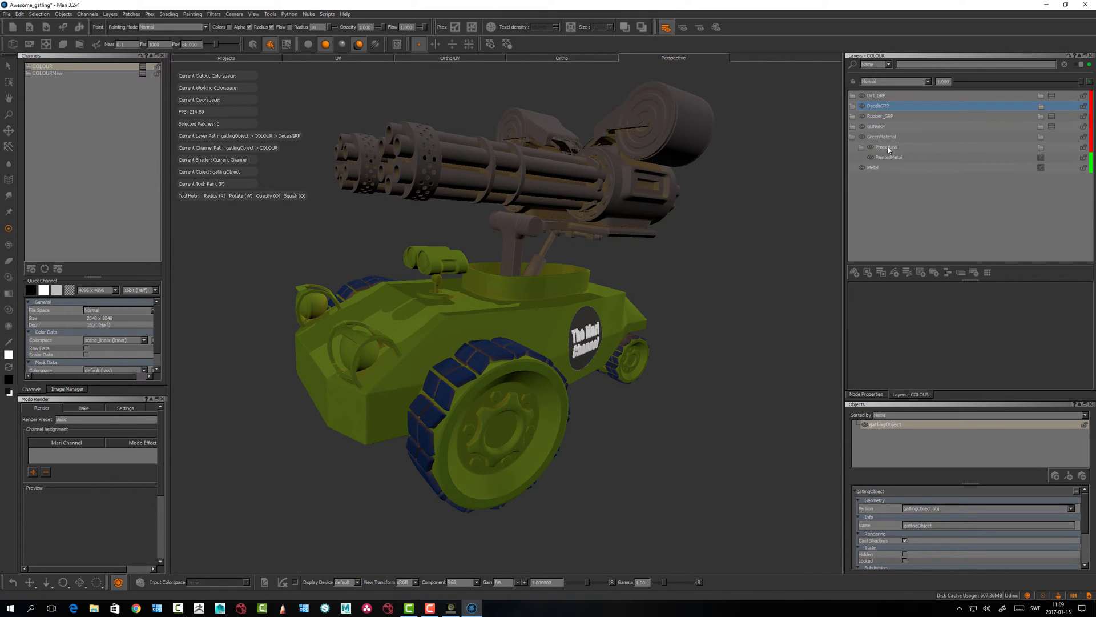
left_click(886, 148)
key("Tab")
type("sat")
key("Return")
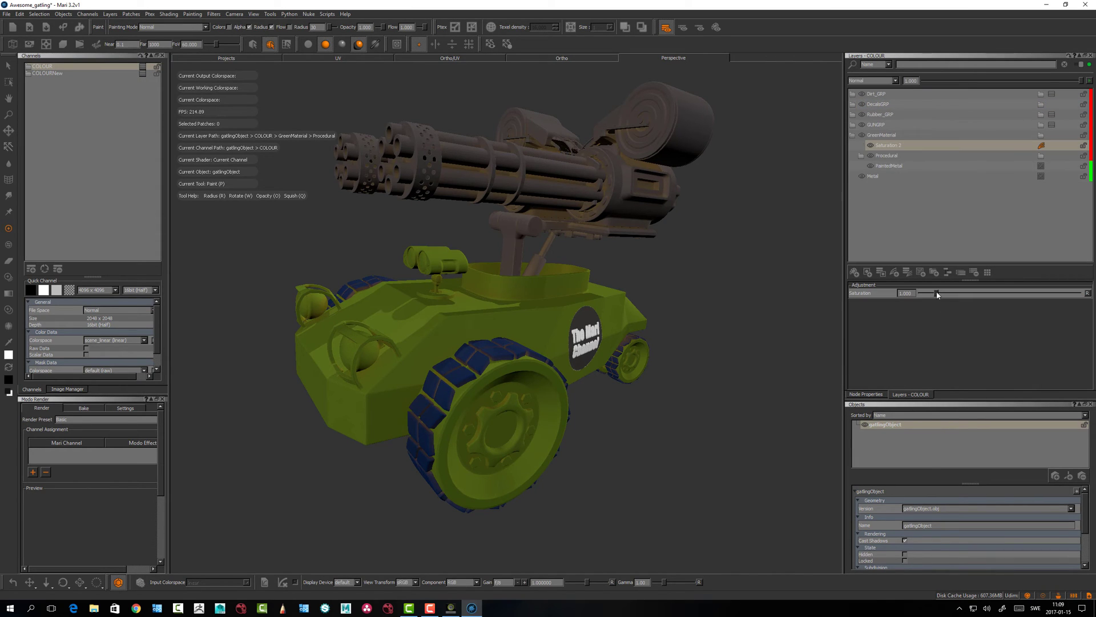
left_click_drag(917, 293, 907, 293)
- Switch the viewport to flat lighting and add a Levels adjustment above Saturation inside GreenMaterial
mouse_move(606, 371)
left_mouse_down("alt")
mouse_move(637, 370)
mouse_move(572, 384)
mouse_move(549, 431)
left_mouse_up("alt")
key("F1")
left_click(889, 145)
key("Tab")
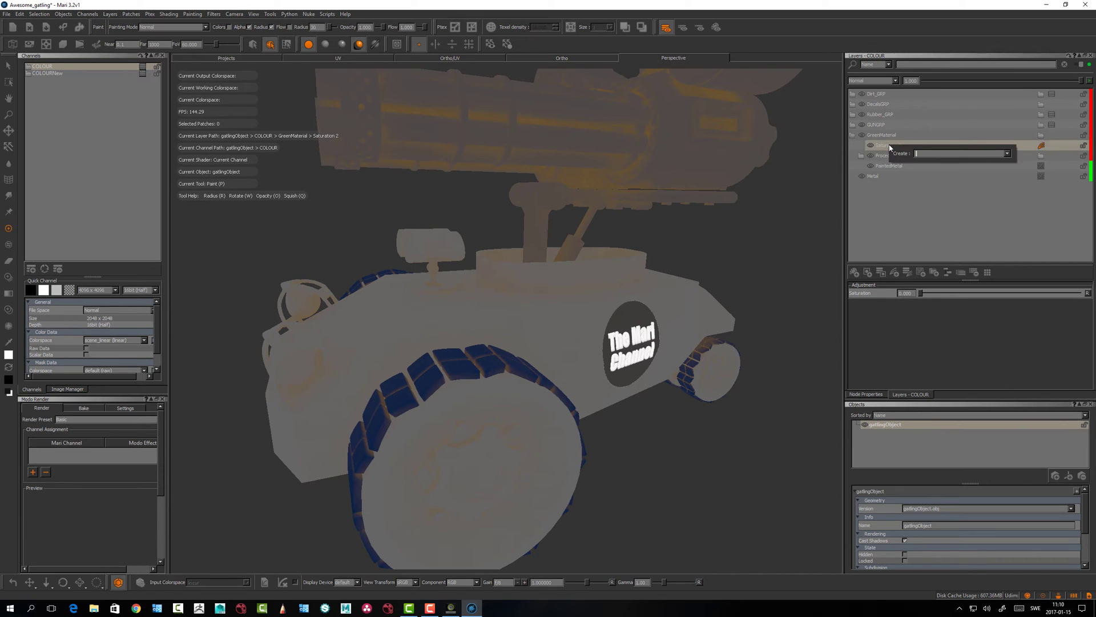
type("levels")
key("Return")
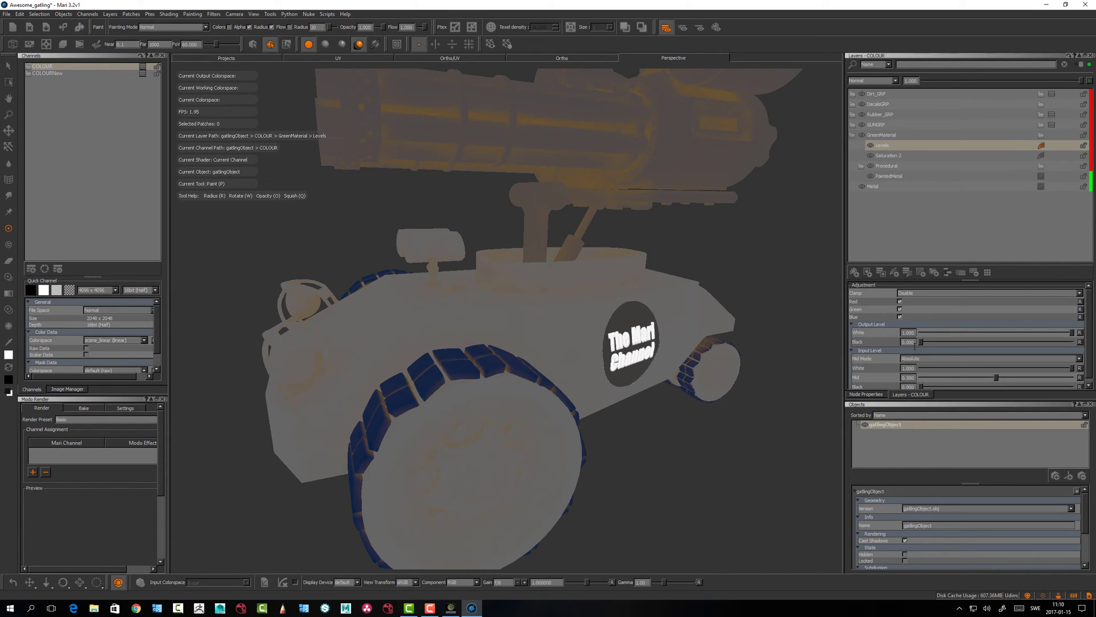
- Raise the output black level of GreenMaterial's Levels adjustment to brighten the vehicle body
left_click(891, 176)
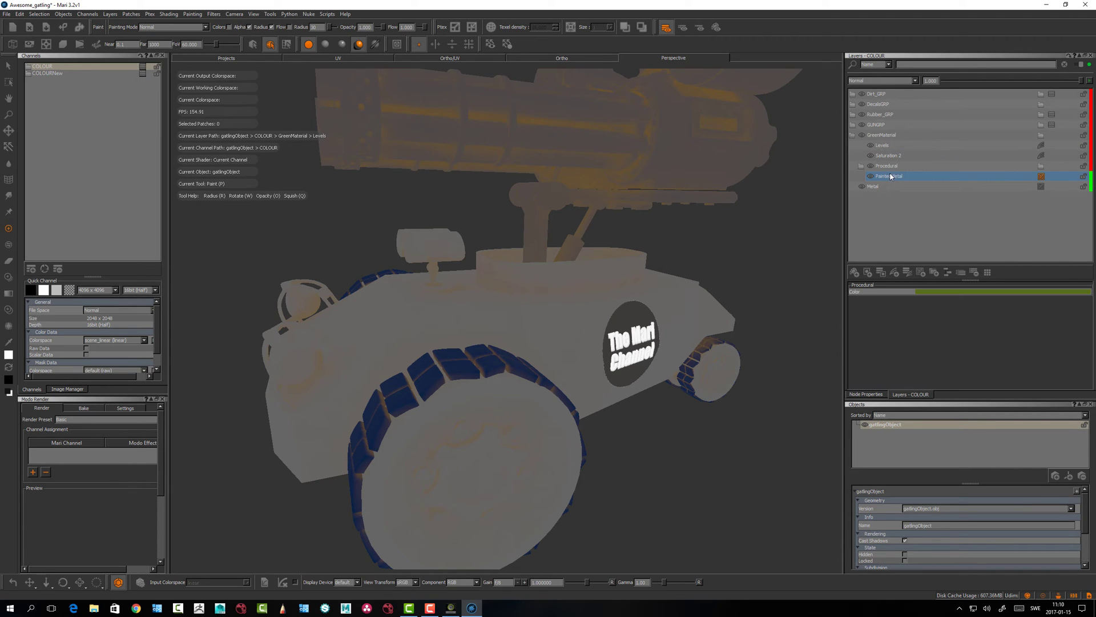
left_click(882, 135)
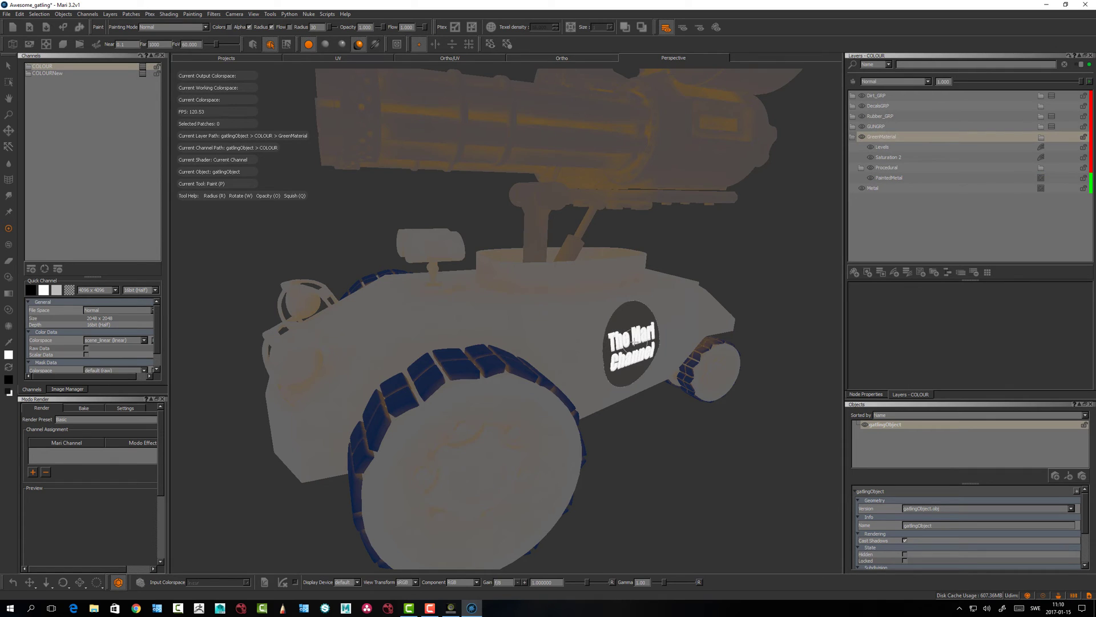
left_click_drag(611, 344, 606, 348, "alt")
right_click_drag(606, 348, 605, 351, "alt")
right_click_drag(580, 316, 597, 298, "alt")
left_click(885, 148)
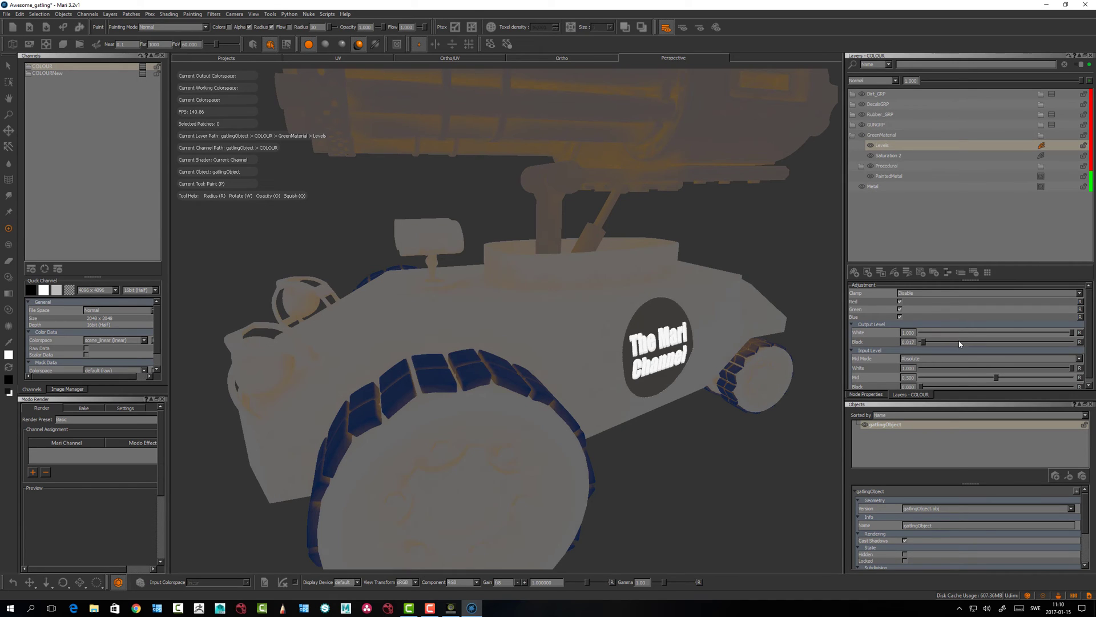
left_click_drag(935, 343, 933, 341)
left_click_drag(641, 347, 657, 337, "alt")
- Collapse GreenMaterial and add a Brightness Lookup above the GunMetal layer inside GUNGRP
left_click(853, 135)
left_click(852, 125)
left_click(852, 125)
left_click(876, 125)
middle_click_drag(668, 274, 650, 337, "alt")
right_click_drag(650, 337, 675, 317, "alt")
right_click_drag(870, 168, 878, 132, "alt")
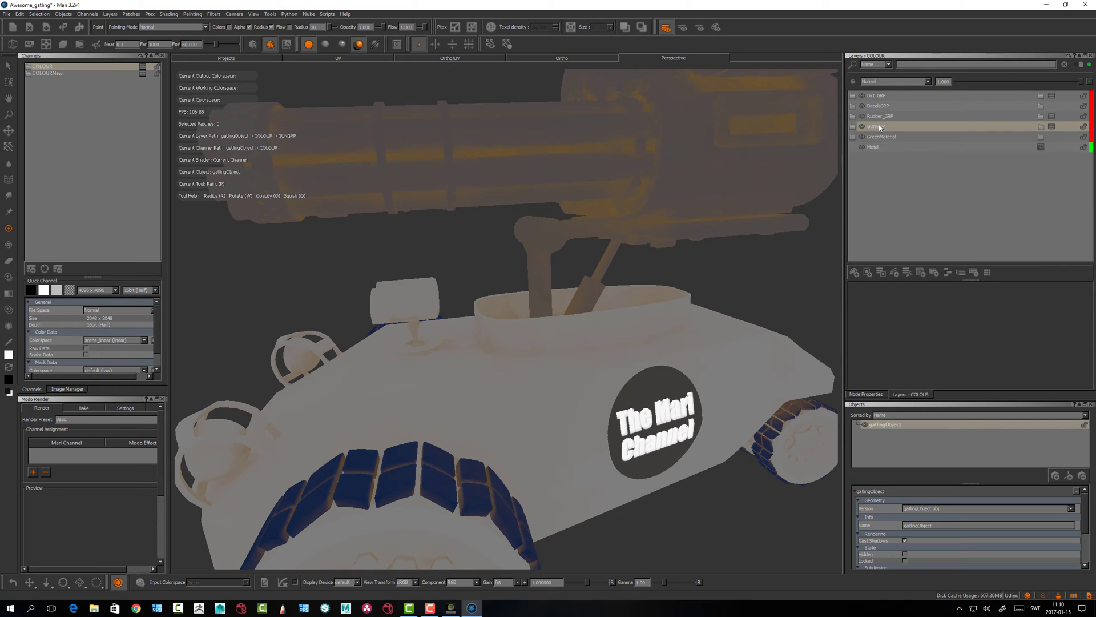
left_click(853, 126)
left_click(884, 134)
key("Tab")
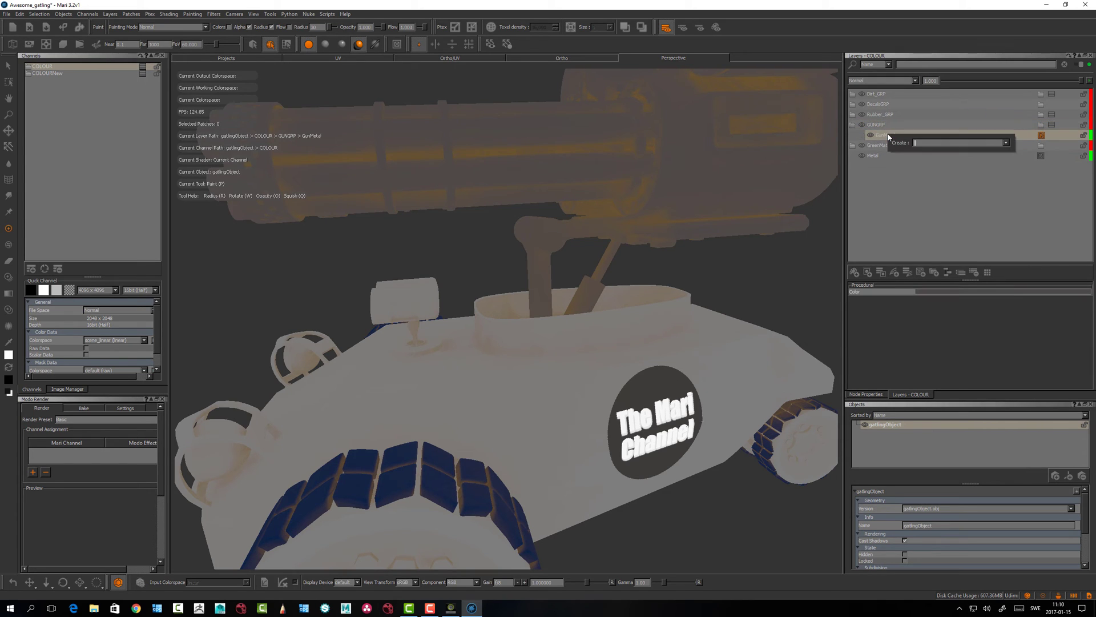
type("bri")
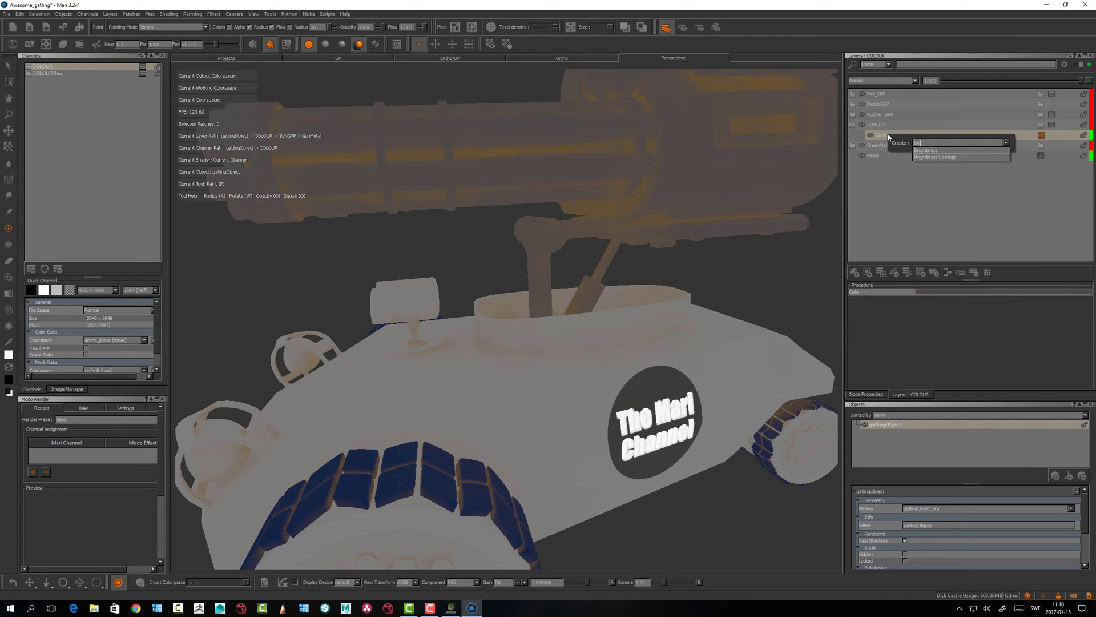
key("Down")
key("Down")
key("Return")
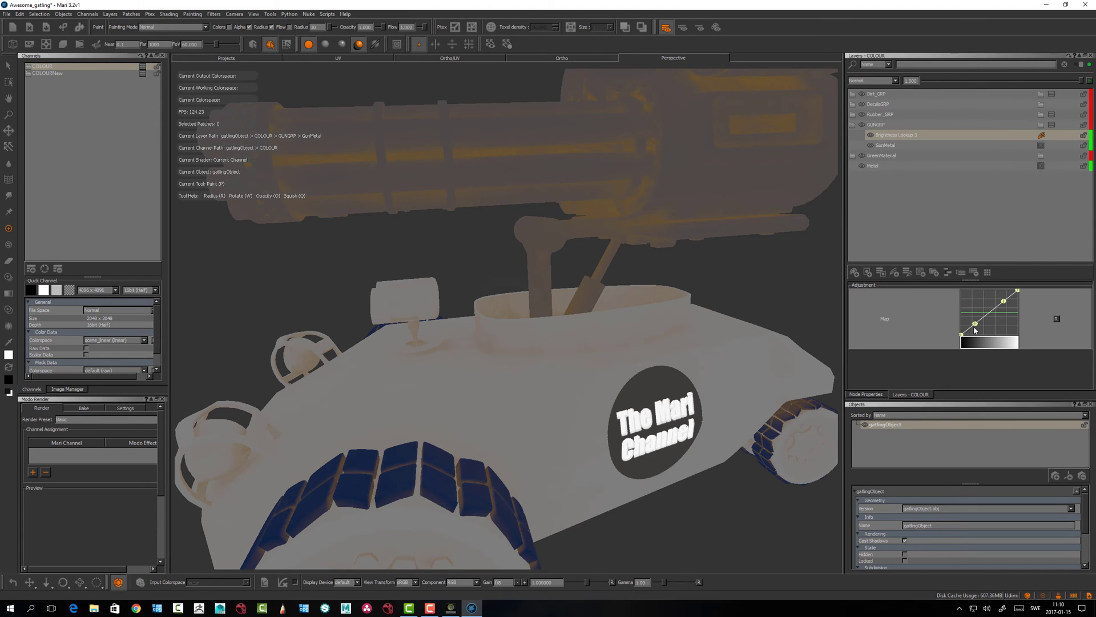
- Shift the lower inner point of GUNGRP's Brightness Lookup curve toward the dark side to darken the gun
left_click_drag(975, 324, 986, 329)
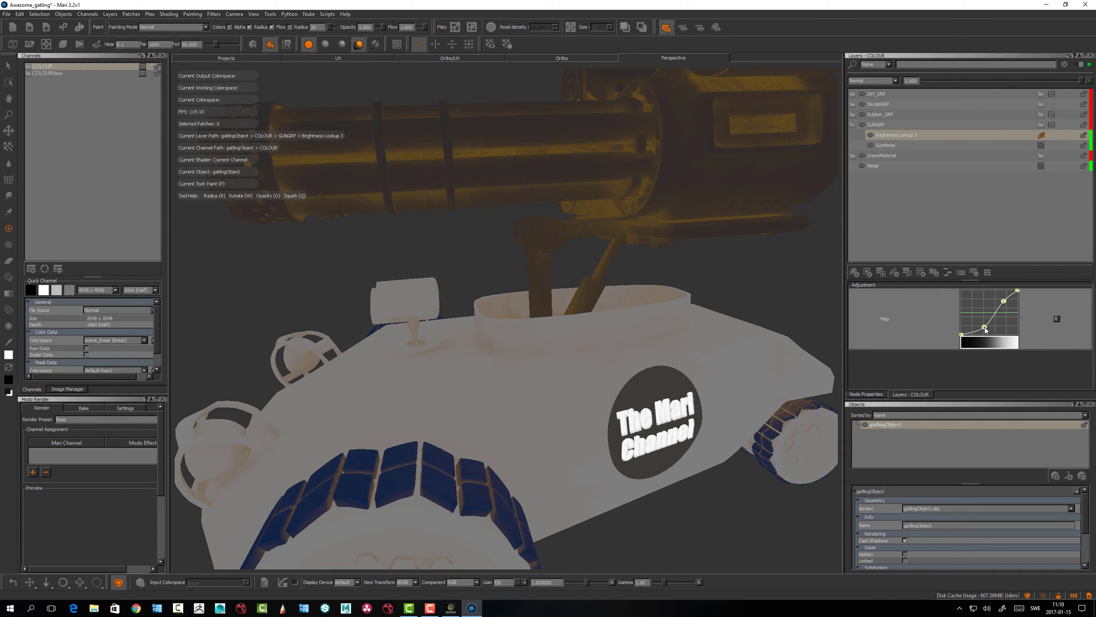
mouse_move(649, 342)
right_mouse_down("alt")
mouse_move(627, 373)
mouse_move(598, 306)
right_mouse_up("alt")
left_click_drag(596, 299, 549, 315, "alt")
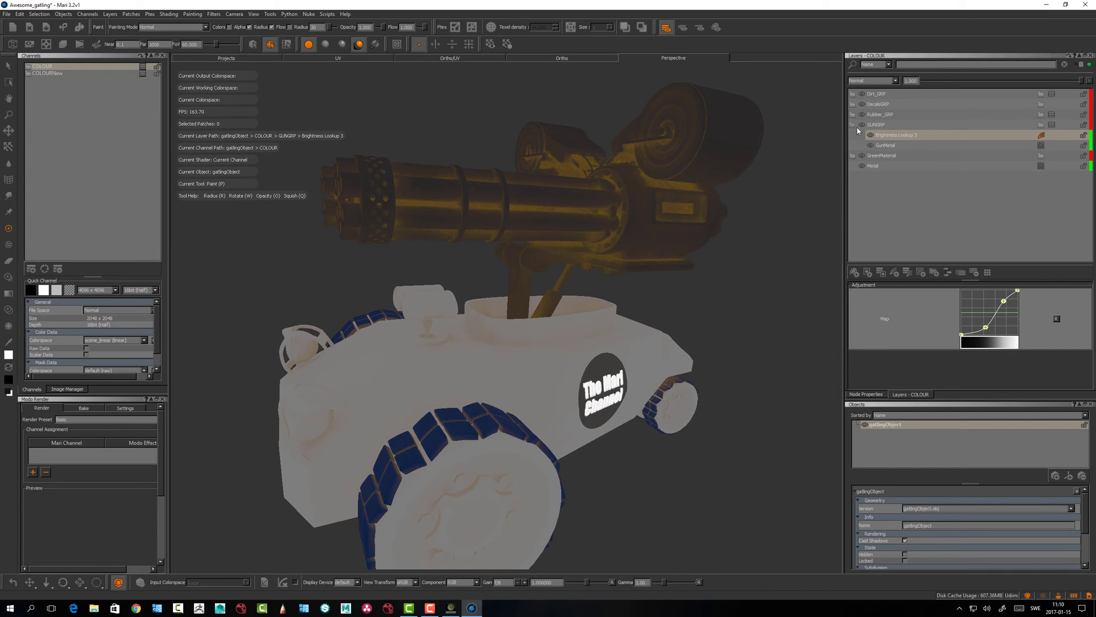
- Collapse GUNGRP, then add a Saturation adjustment above Color inside Rubber_GRP and set its saturation to 0
left_click(853, 124)
left_click(876, 115)
left_click(853, 116)
left_click_drag(630, 317, 463, 448, "alt")
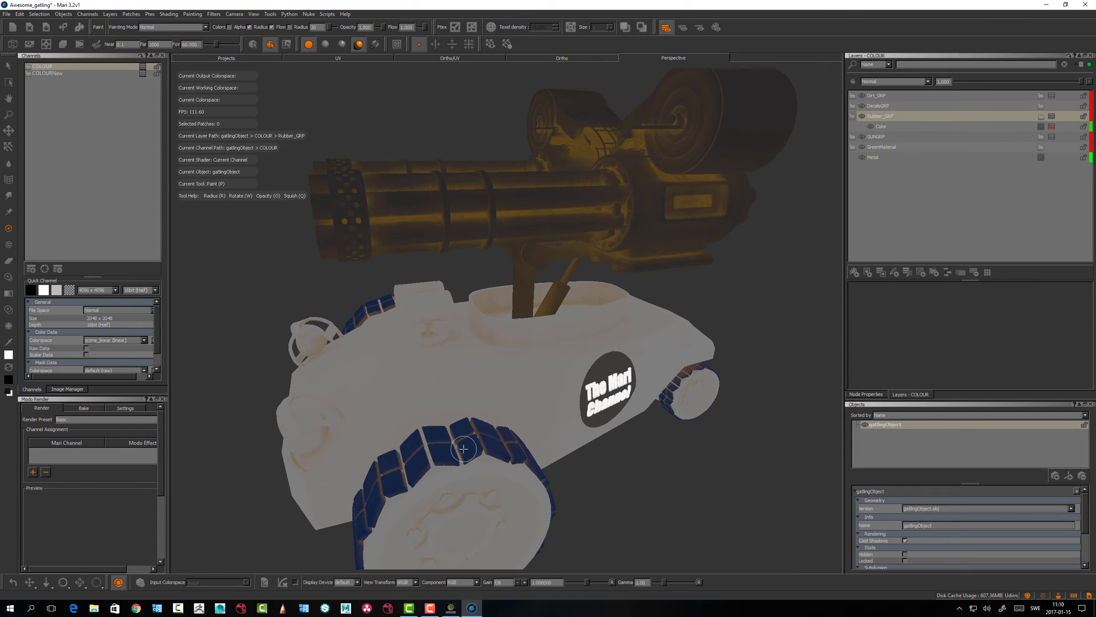
left_click(882, 126)
key("Tab")
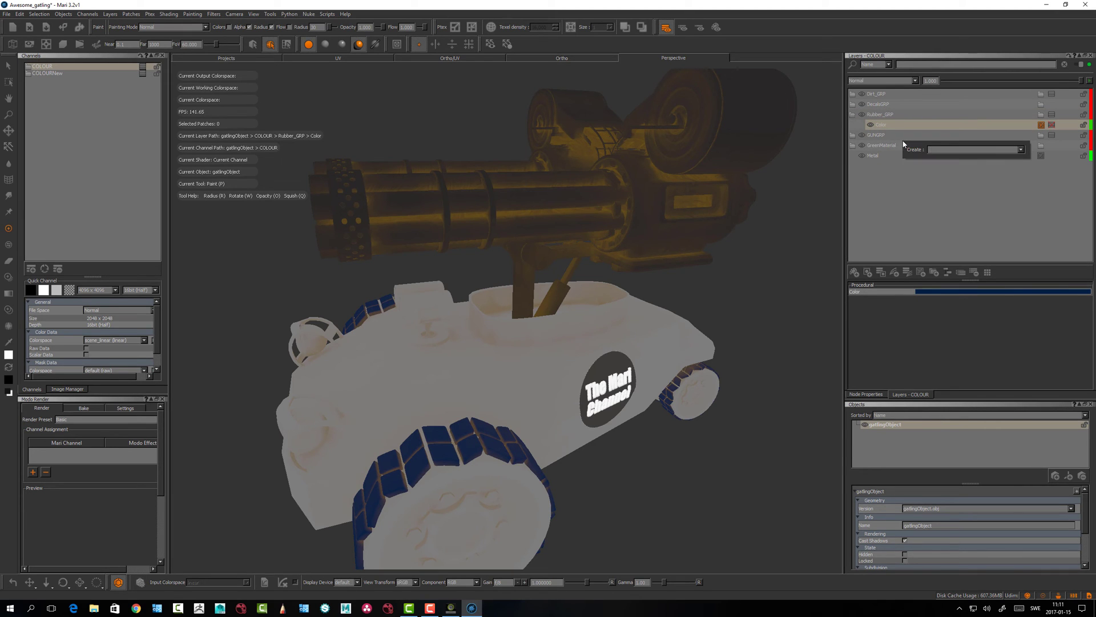
type("sat")
key("Down")
key("Return")
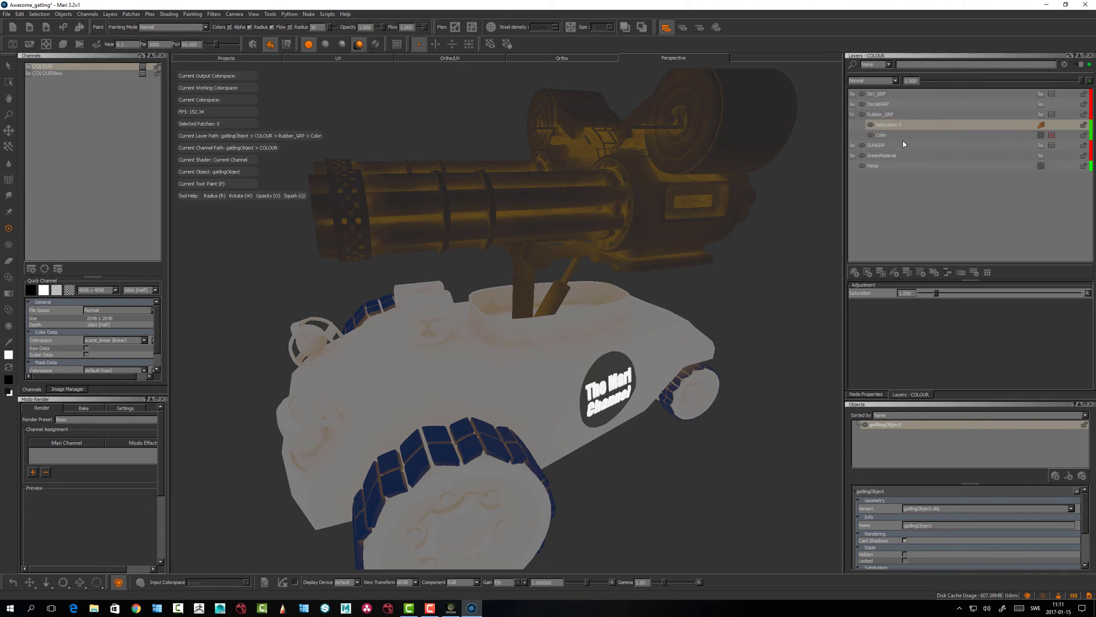
left_click_drag(937, 293, 890, 294)
- Add a Levels adjustment above Saturation in Rubber_GRP and raise its output black level to about 0.1
key("Tab")
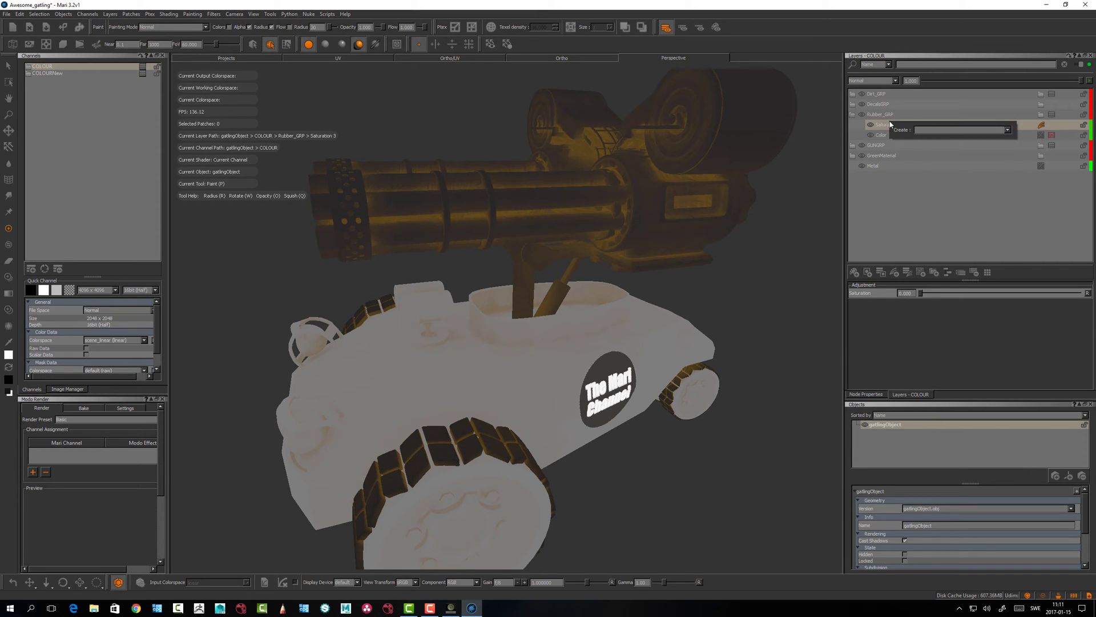
type("lev")
key("Return")
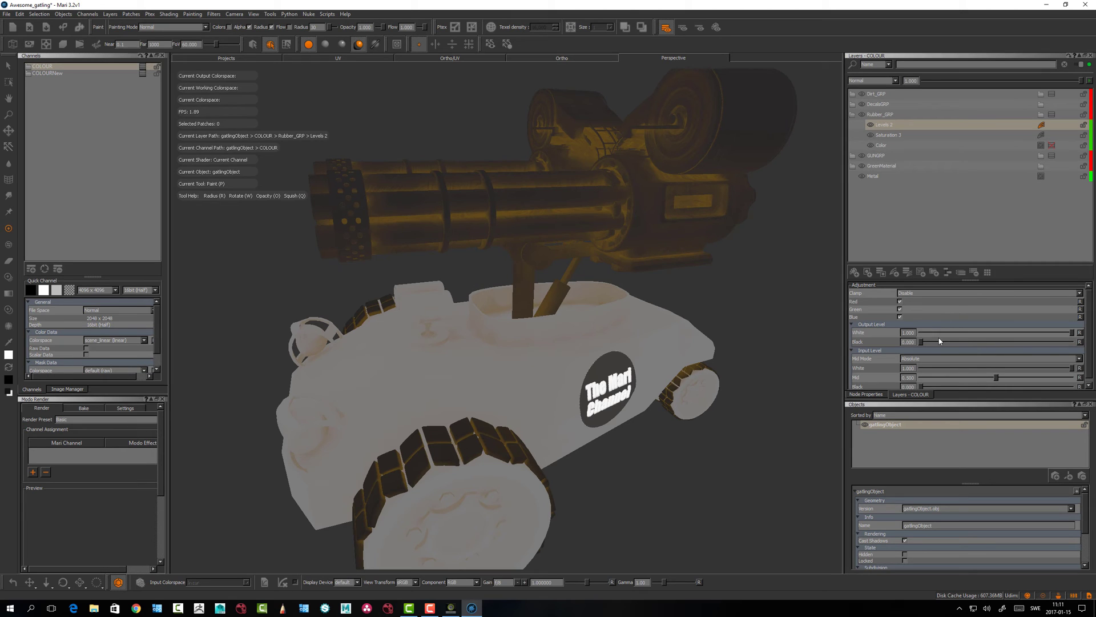
mouse_move(924, 344)
left_mouse_down()
mouse_move(950, 345)
mouse_move(940, 345)
left_mouse_up()
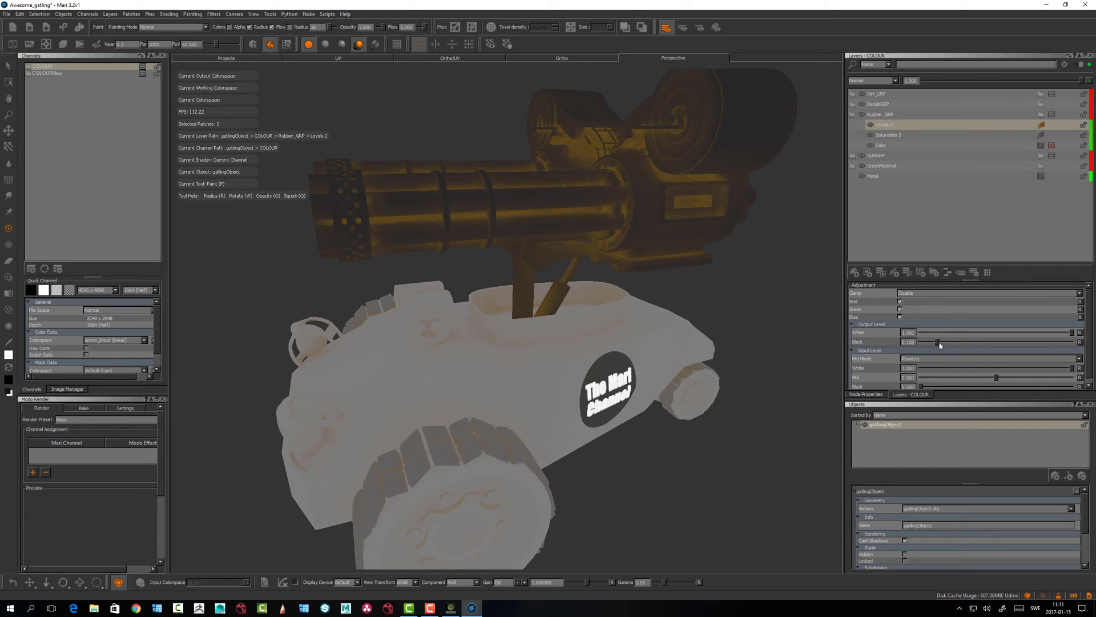
left_click_drag(685, 320, 639, 322, "alt")
- Expand DecalsGRP and delete its Brightness Lookup and Invert adjustments
left_click(889, 105)
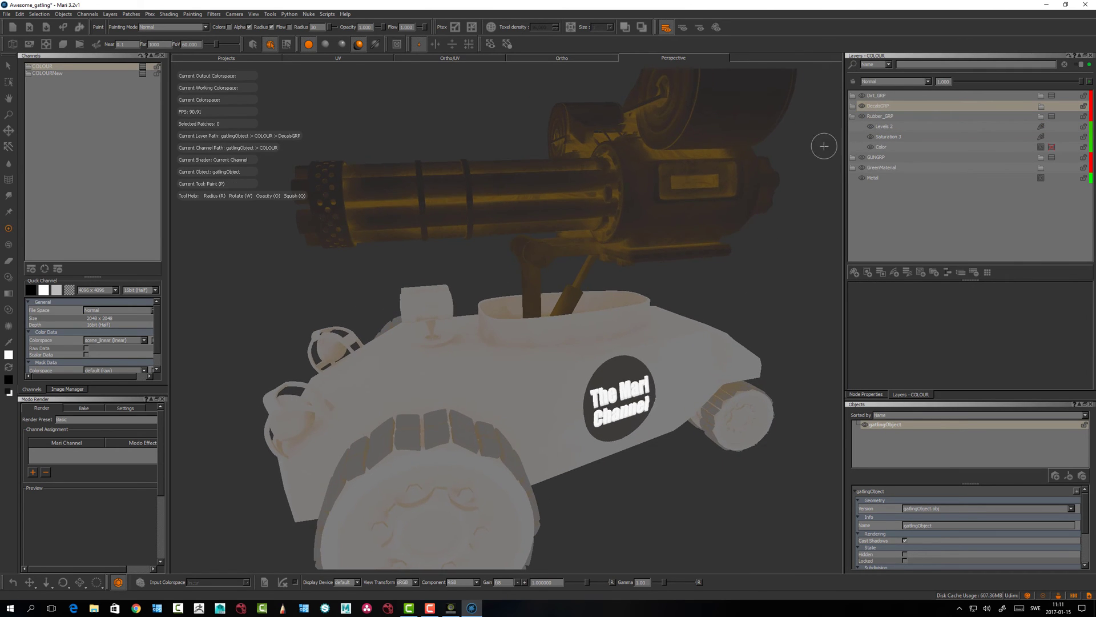
left_click(853, 106)
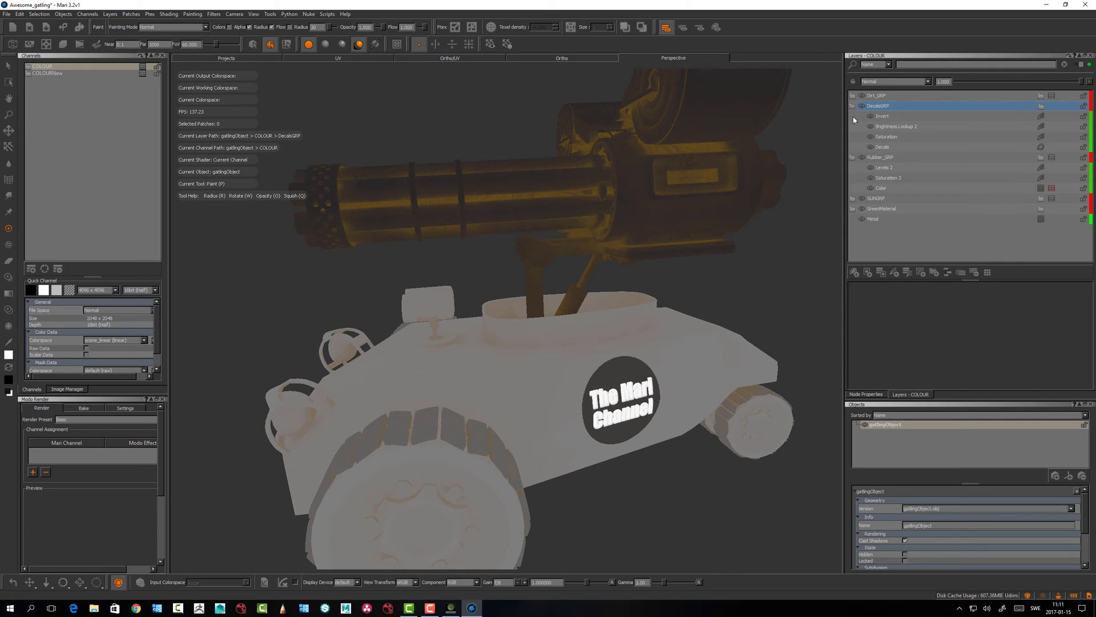
mouse_move(656, 315)
left_mouse_down("alt")
mouse_move(622, 289)
mouse_move(642, 331)
left_mouse_up("alt")
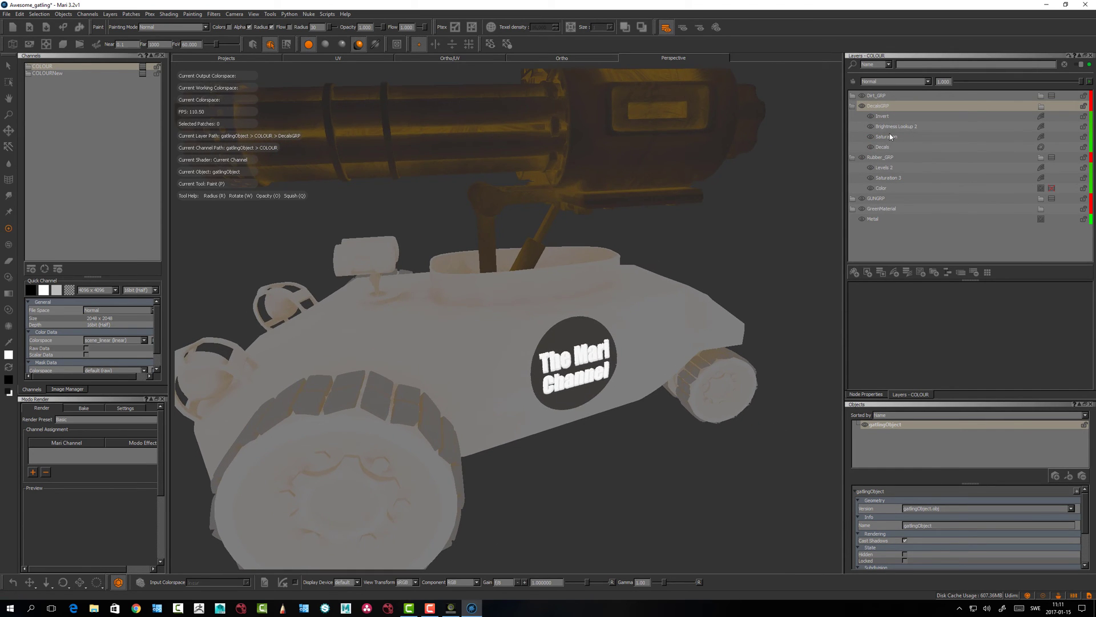
left_click(890, 137)
left_click(894, 124)
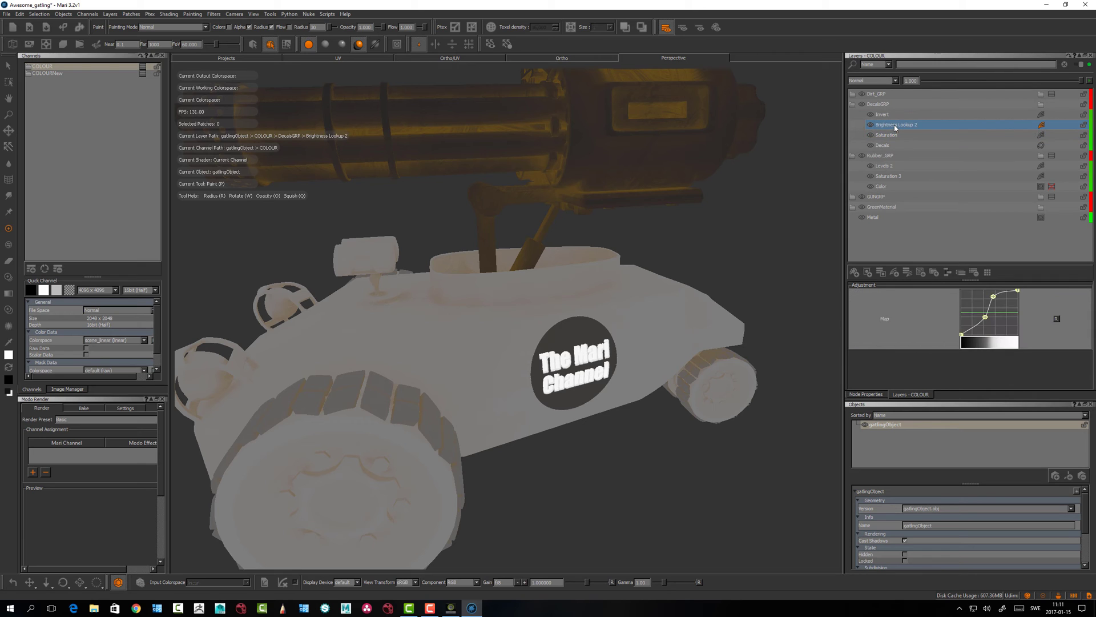
key("Delete")
left_click(882, 115)
key("Delete")
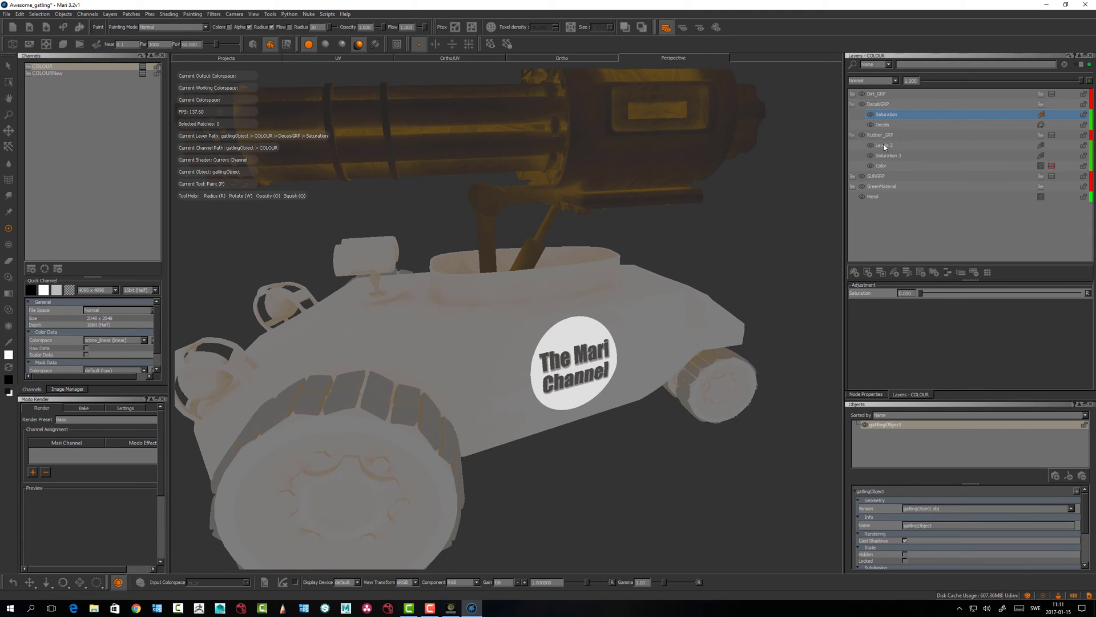
- Add a Levels adjustment above Saturation in DecalsGRP and set its output white level to 0
key("Tab")
type("le")
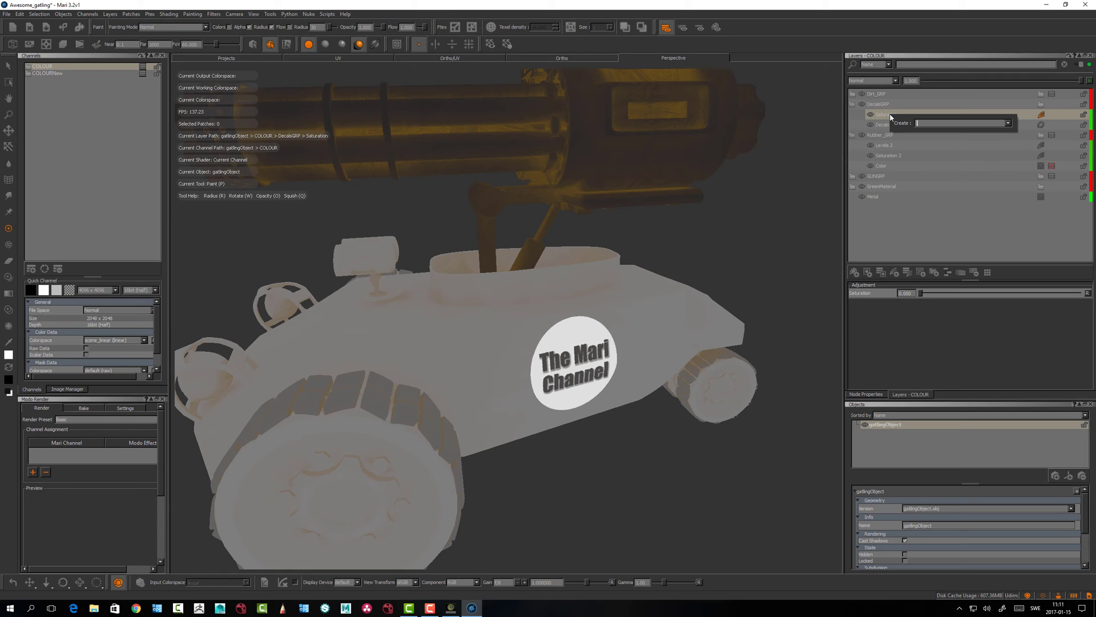
type("lev")
key("Down")
key("Return")
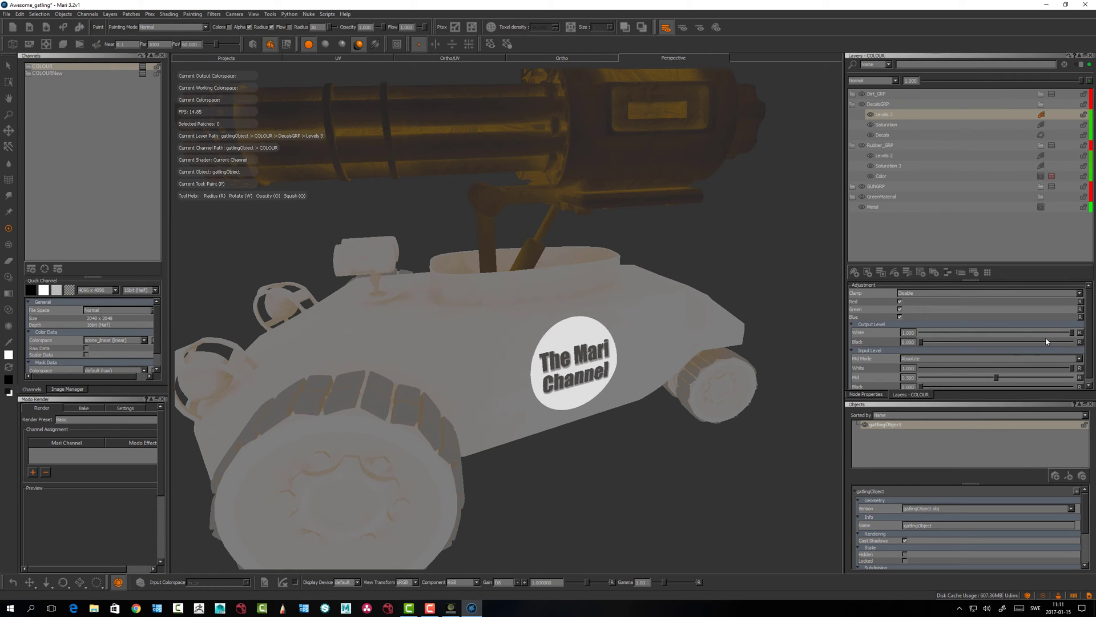
left_click_drag(954, 331, 921, 332)
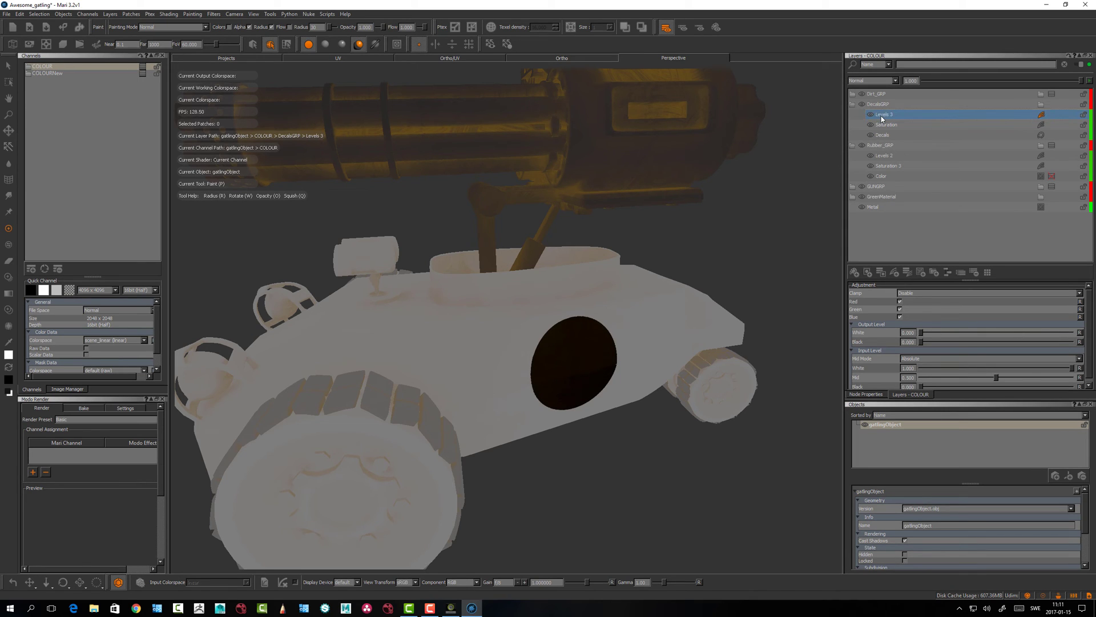
- Add a second Levels adjustment above the first one in DecalsGRP and raise its output black level to about 0.12
key("Tab")
type("lev")
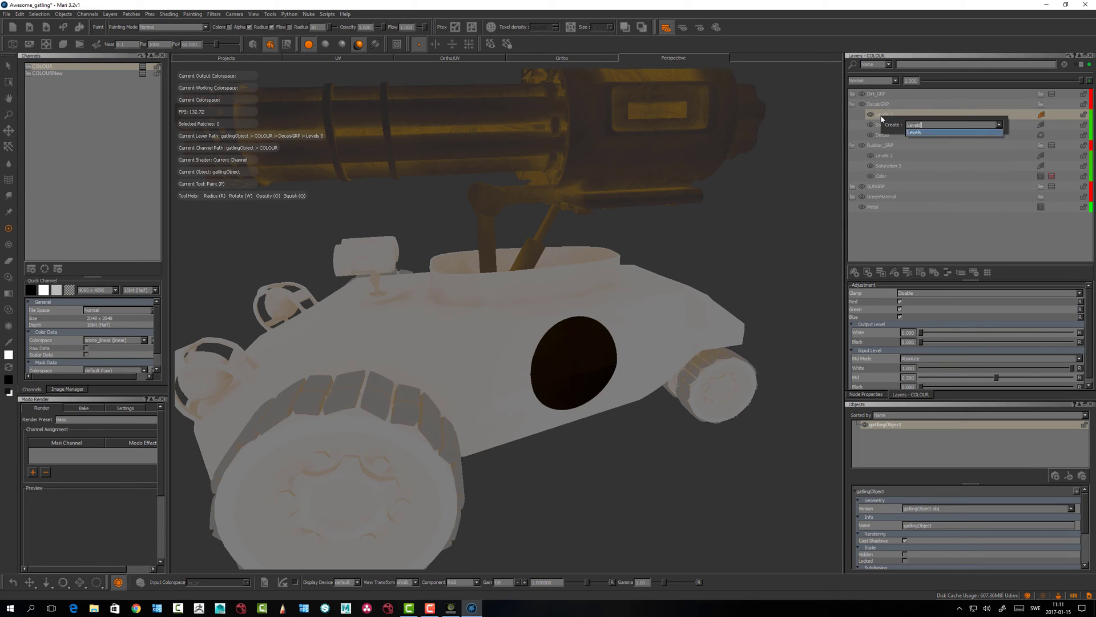
key("Return")
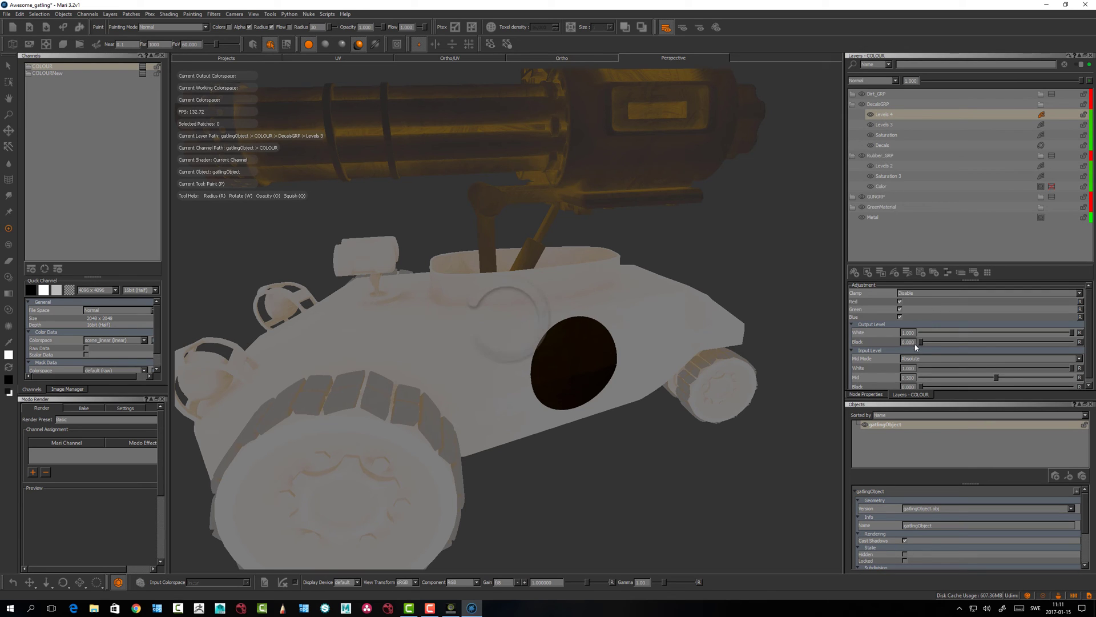
mouse_move(921, 342)
left_mouse_down()
mouse_move(949, 345)
mouse_move(941, 343)
left_mouse_up()
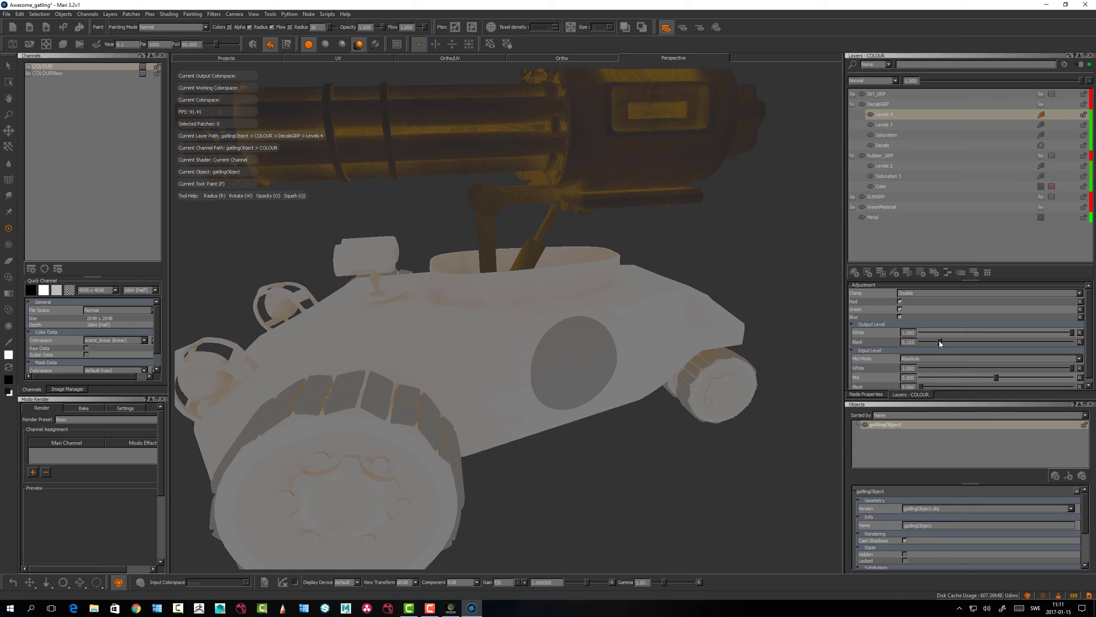
- Toggle the visibility of the Levels and Saturation adjustments in DecalsGRP to compare each one's effect on the decal
left_click_drag(594, 385, 497, 384, "alt")
right_click_drag(497, 384, 537, 383, "alt")
left_click_drag(537, 384, 506, 389, "alt")
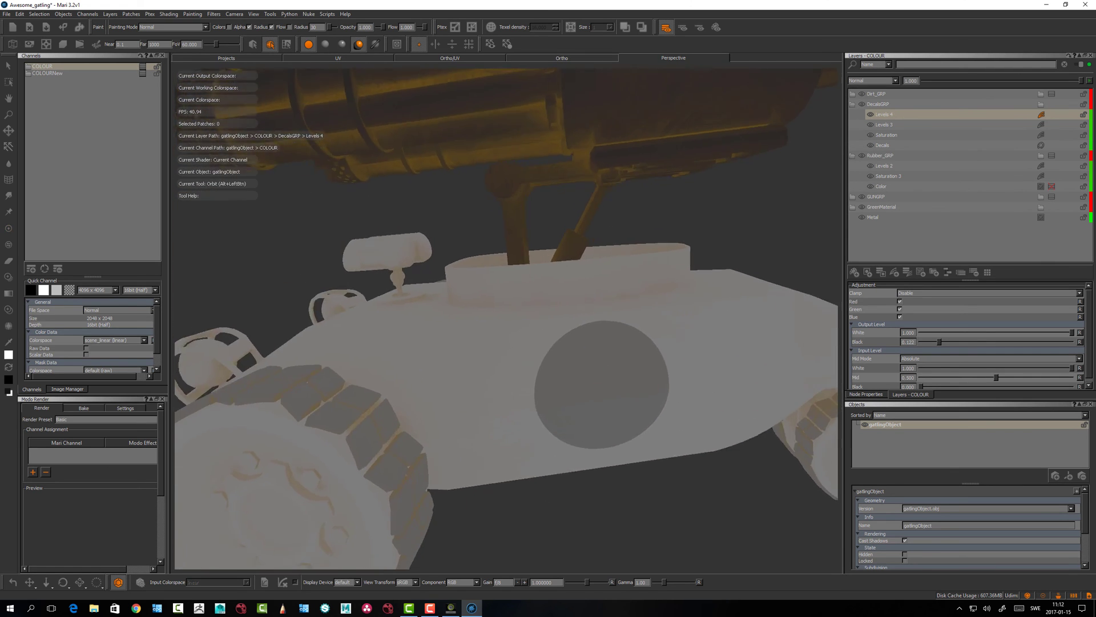
right_click_drag(505, 389, 526, 398, "alt")
left_click(889, 136)
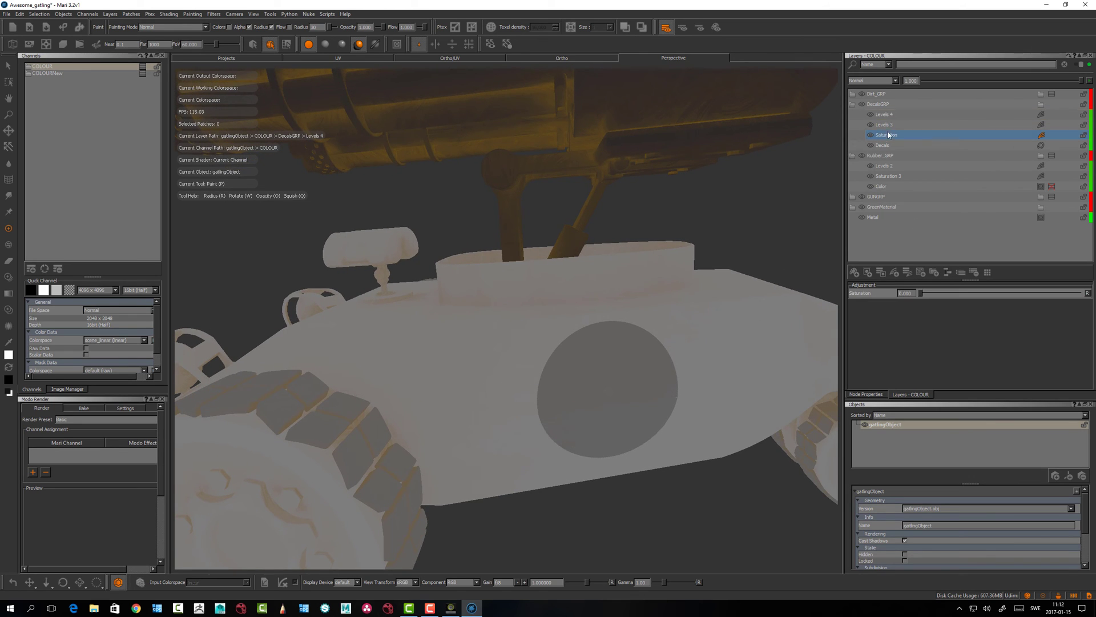
left_click(871, 116)
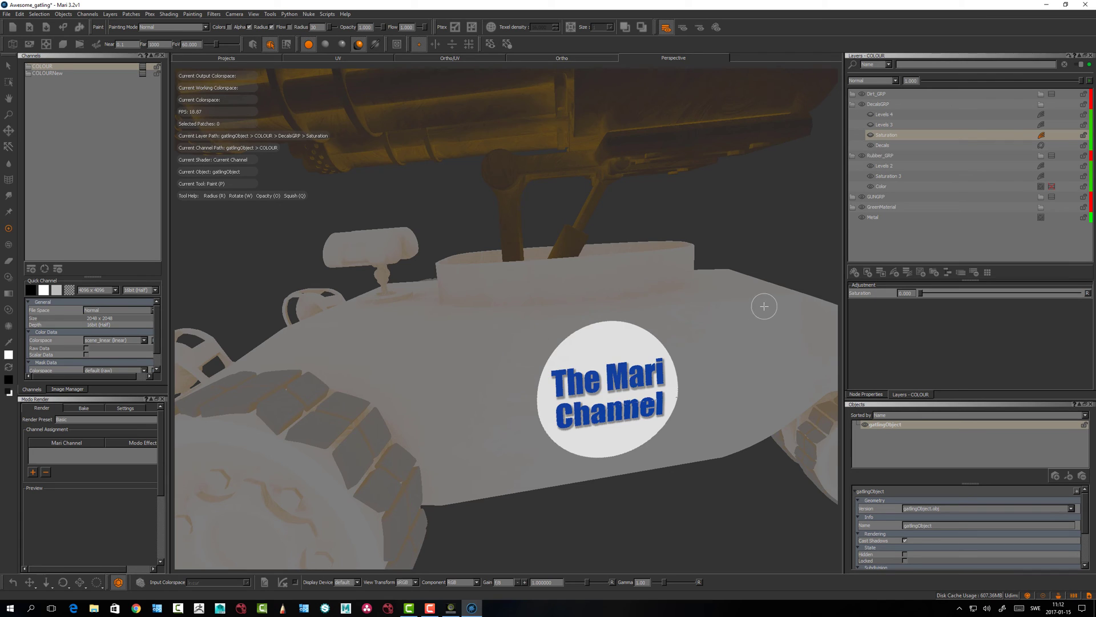
left_click_drag(766, 306, 793, 321, "alt")
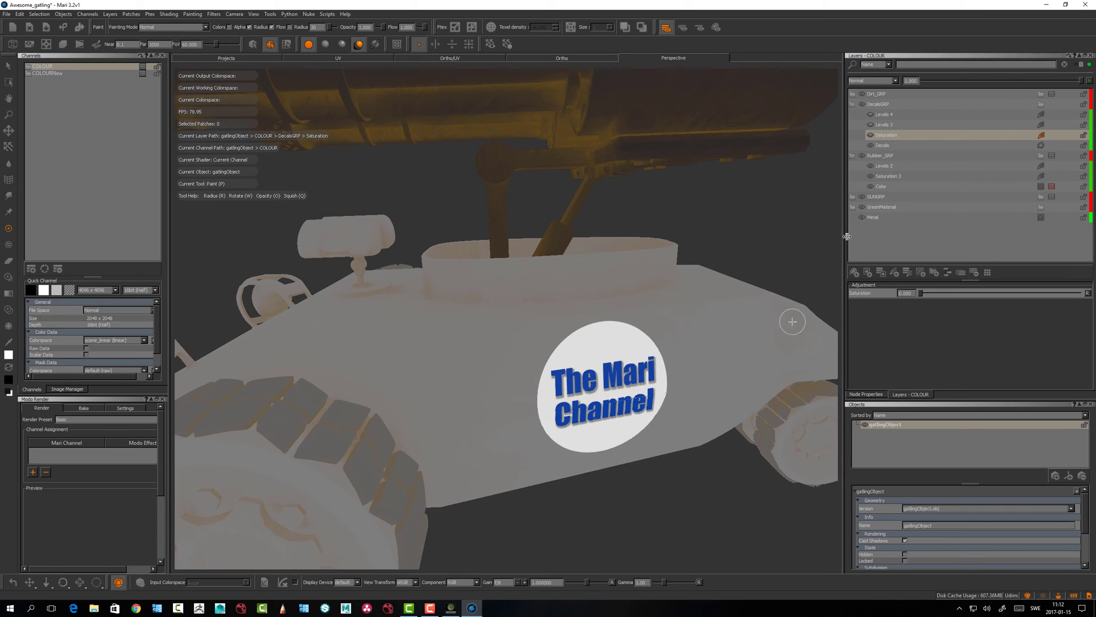
left_click(872, 136)
left_click(872, 135)
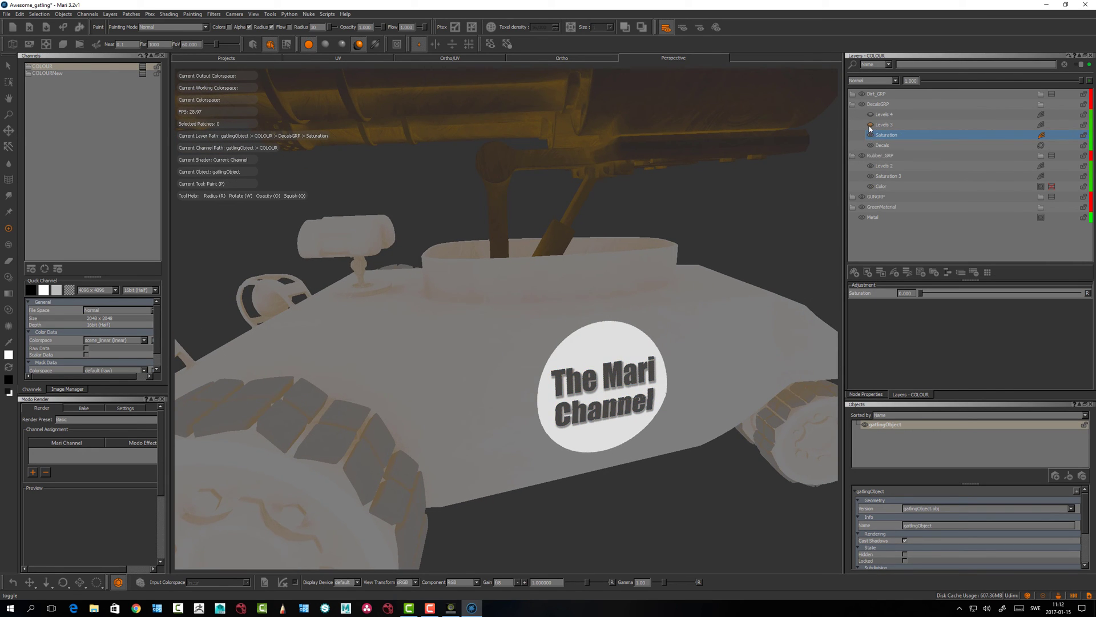
left_click(869, 124)
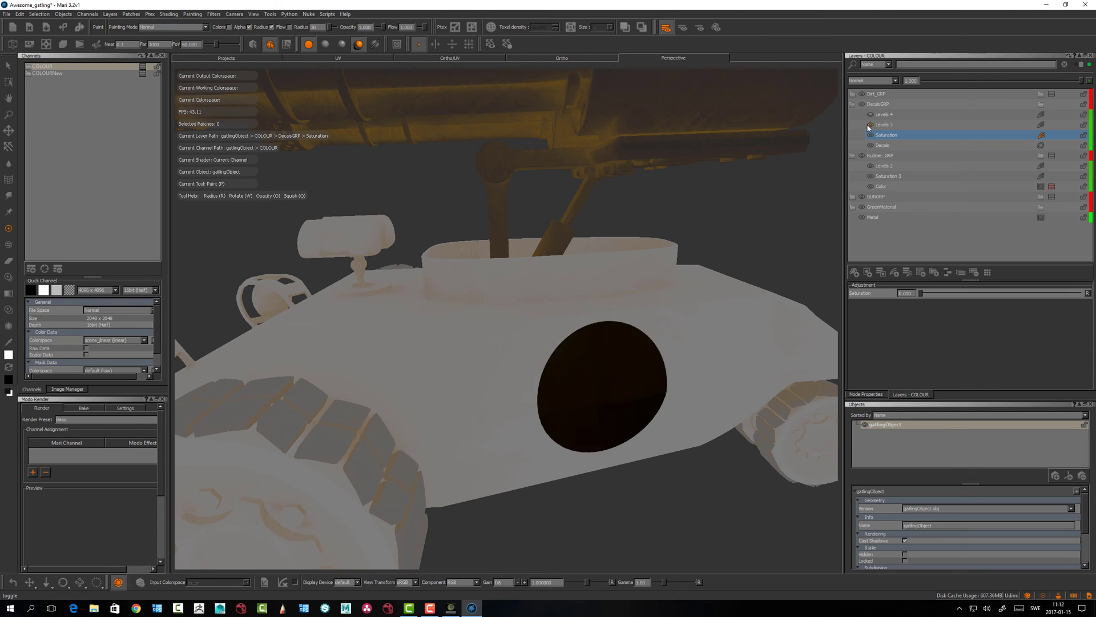
left_click_drag(632, 377, 604, 384, "alt")
left_click(886, 126)
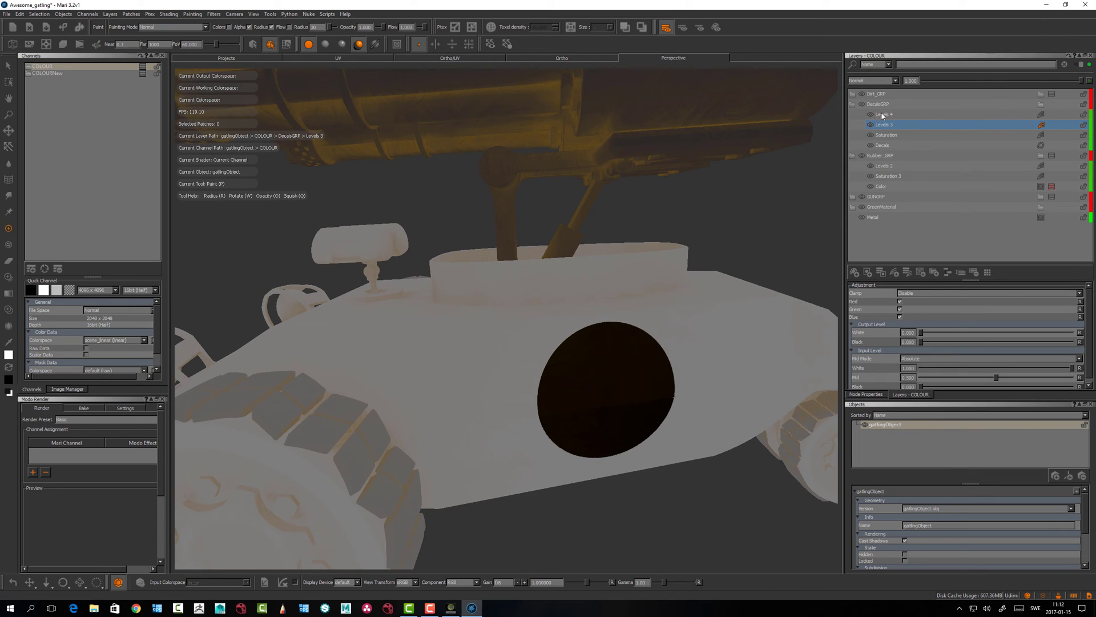
left_click(882, 116)
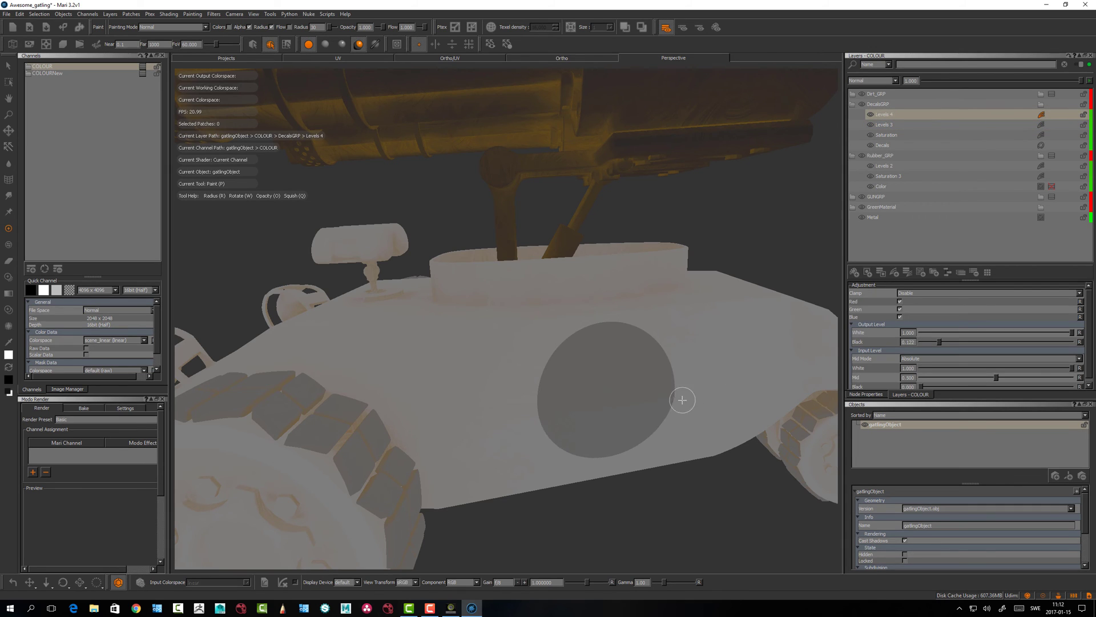
- Try a much higher output black level on the upper decal Levels adjustment, and settle on about 0.144
left_click_drag(680, 399, 725, 385, "alt")
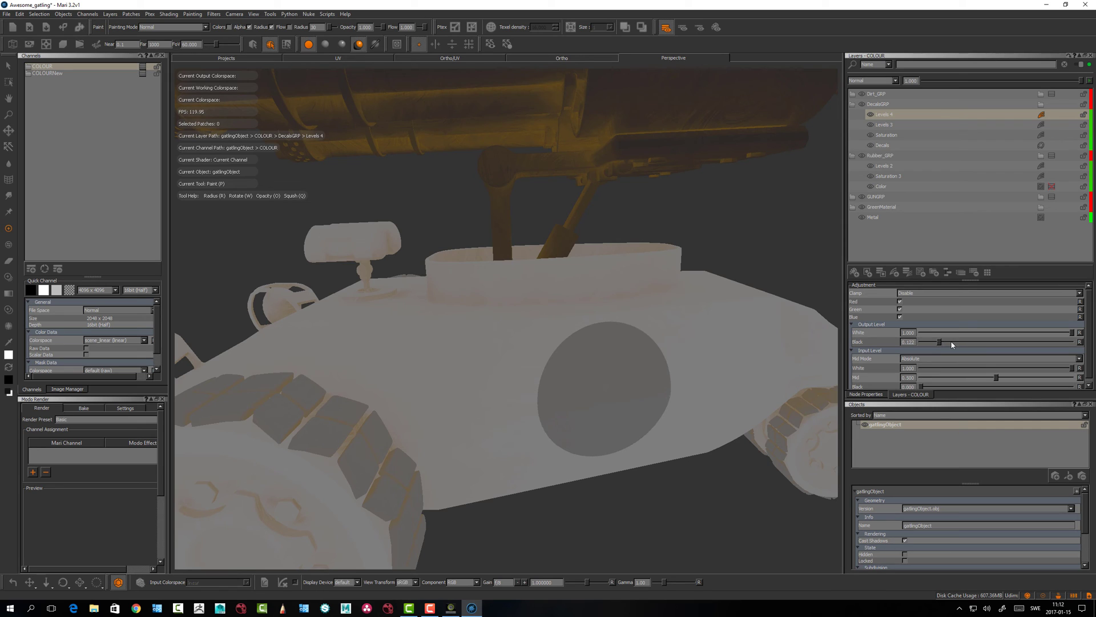
left_click_drag(952, 341, 1012, 339)
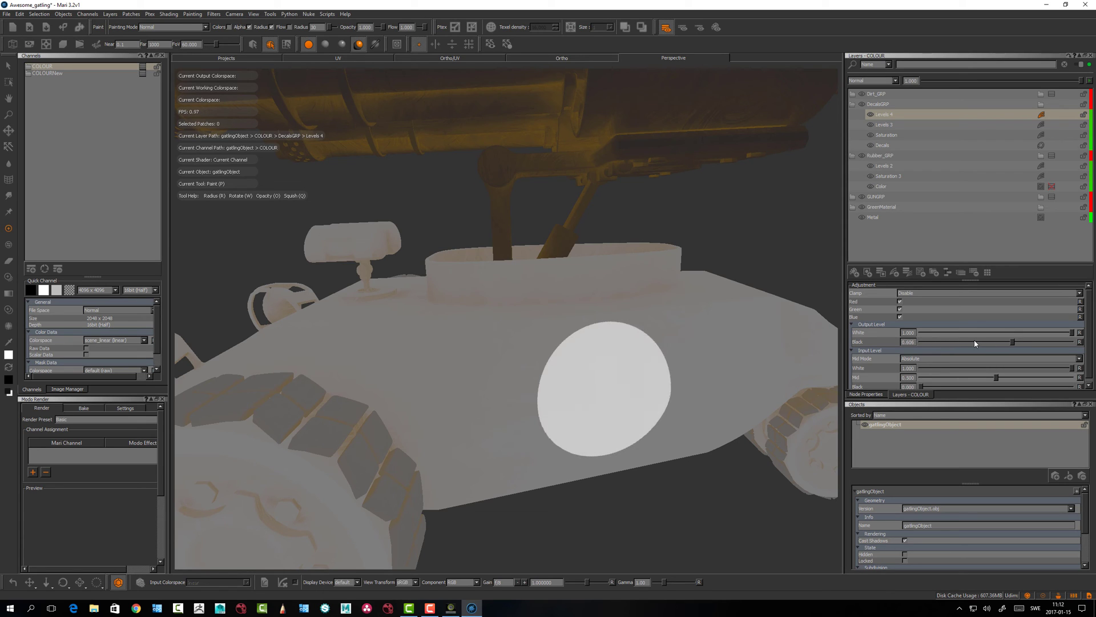
left_click(946, 342)
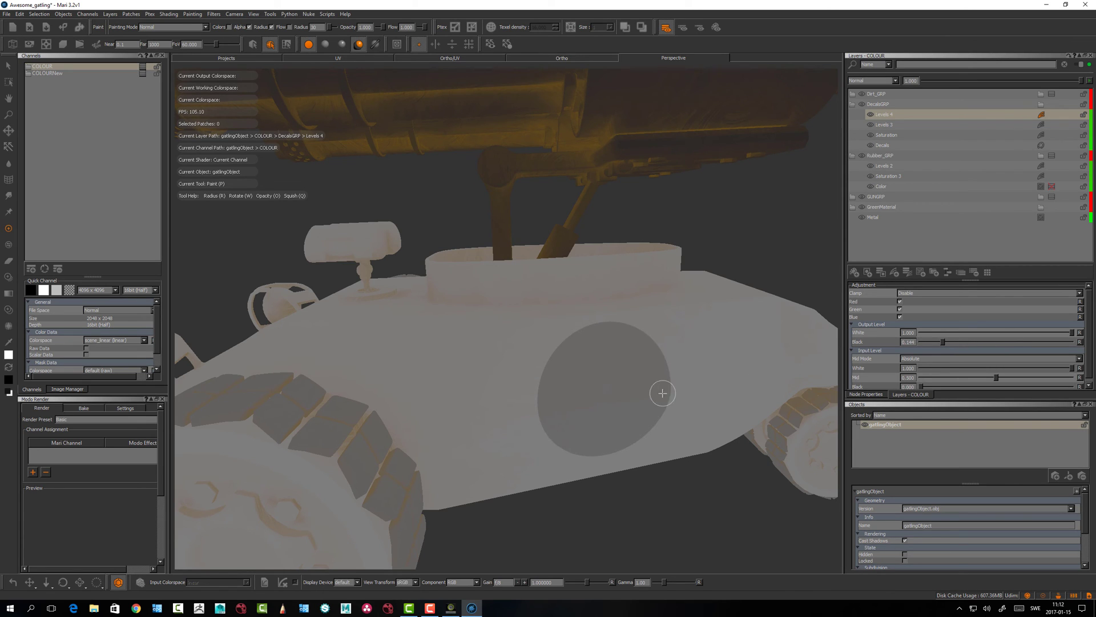
- Expand Dirt_GRP, add a Saturation adjustment above the dirt layer and set its saturation to 0
right_click_drag(663, 393, 577, 397, "alt")
left_click_drag(577, 397, 590, 400, "alt")
right_click_drag(590, 399, 596, 430, "alt")
left_click_drag(596, 429, 627, 421, "alt")
right_click_drag(626, 421, 573, 399, "alt")
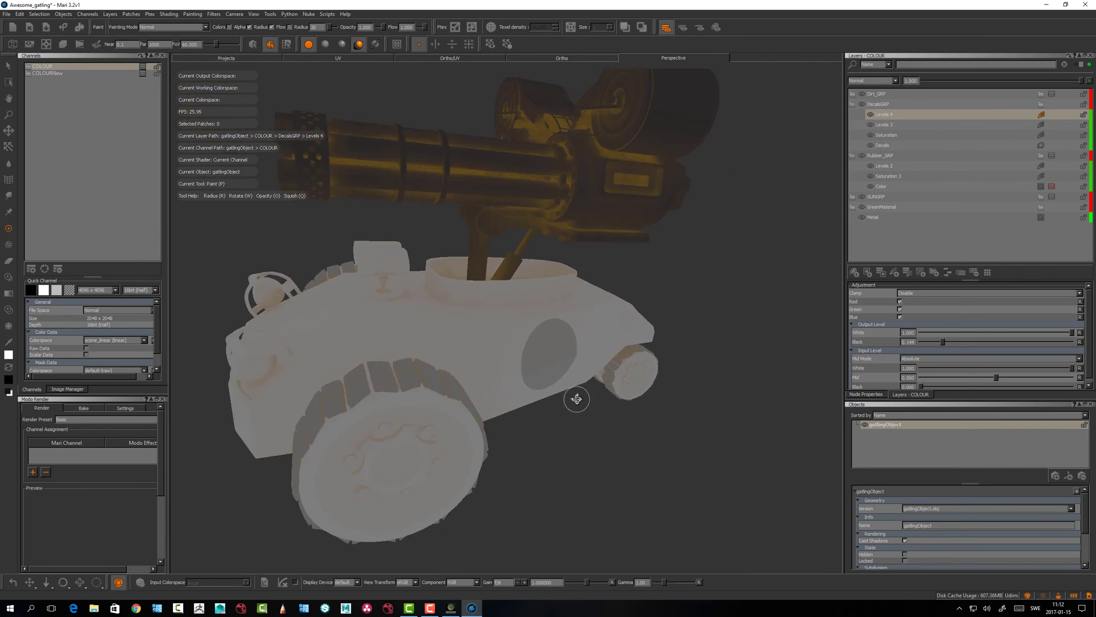
mouse_move(573, 399)
left_mouse_down("alt")
mouse_move(565, 387)
mouse_move(588, 392)
mouse_move(788, 215)
left_mouse_up("alt")
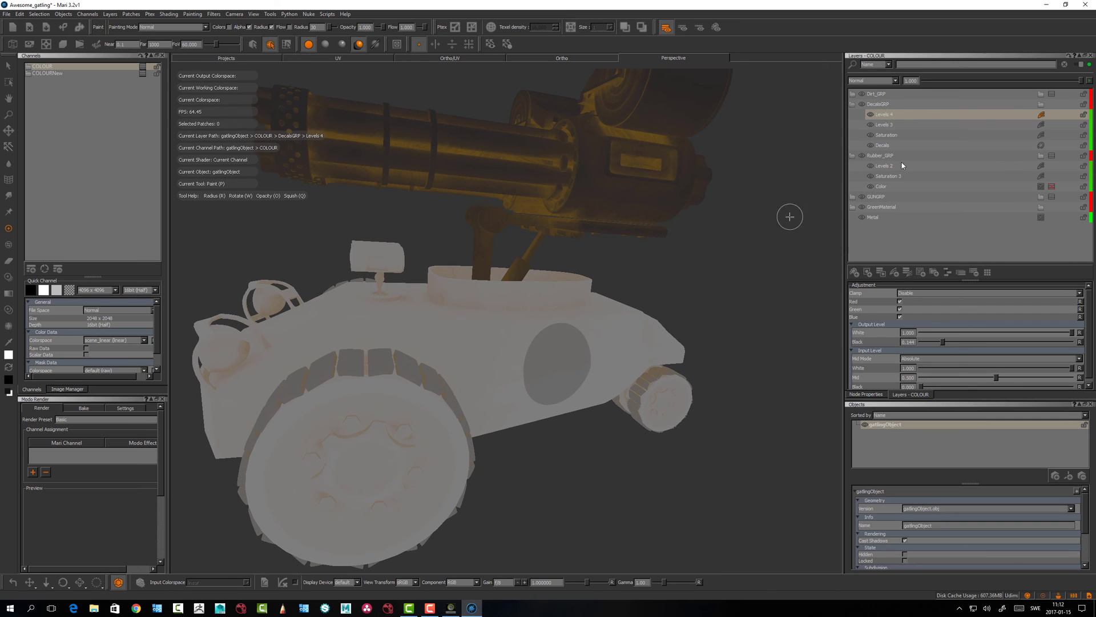
left_click(878, 94)
left_click(851, 95)
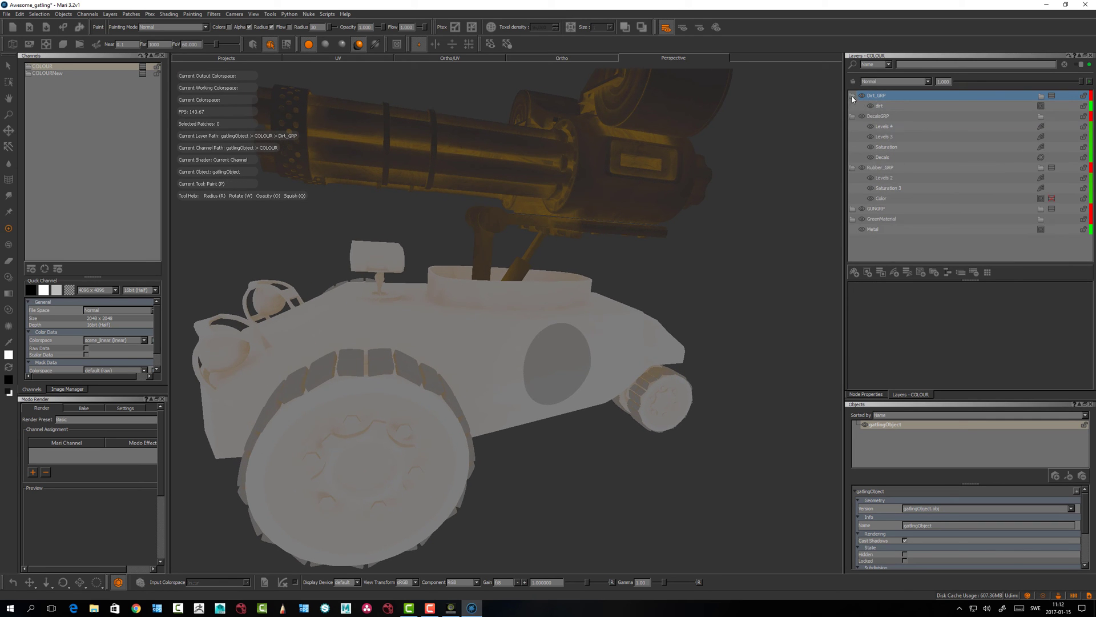
left_click(882, 106)
key("Tab")
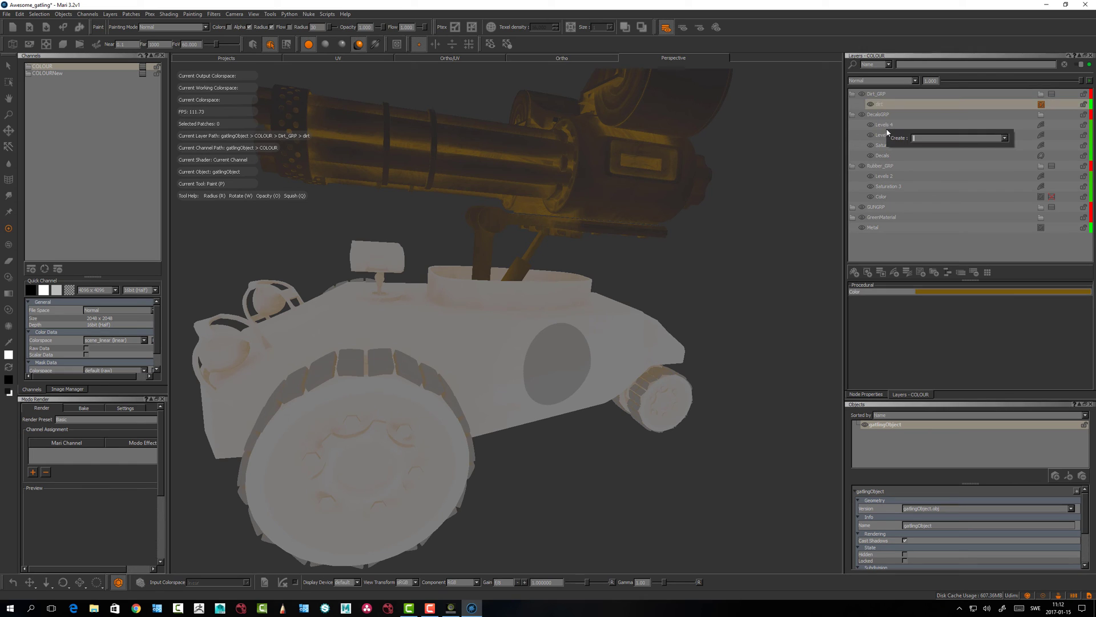
type("sat")
key("Return")
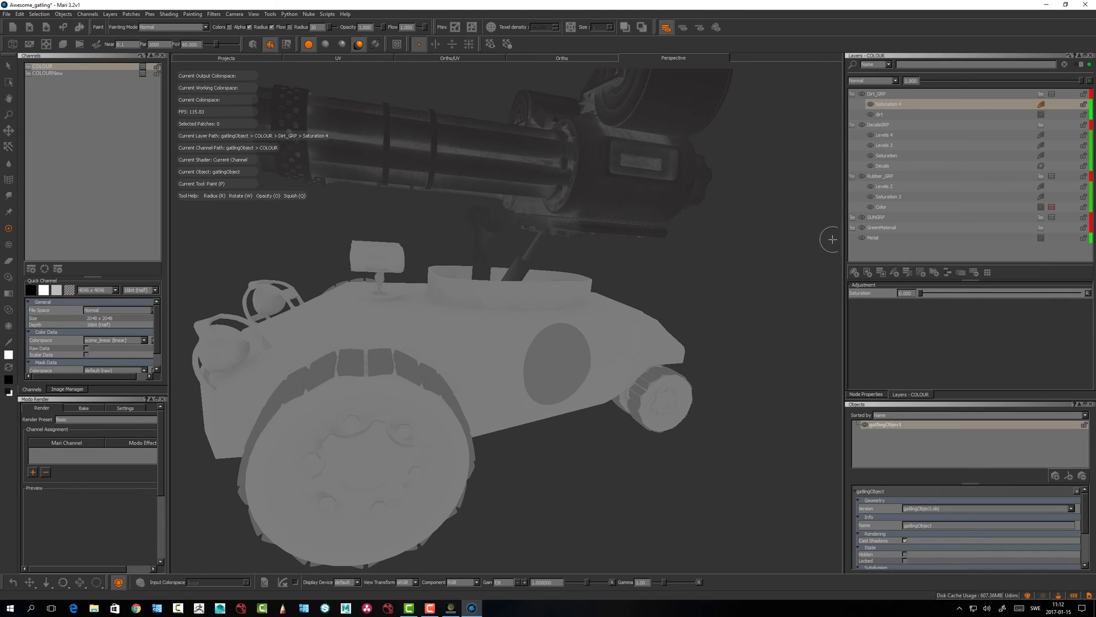
- Add a Brightness Lookup adjustment above Saturation inside Dirt_GRP
left_click_drag(587, 257, 591, 281, "alt")
left_click(891, 106)
key("Tab")
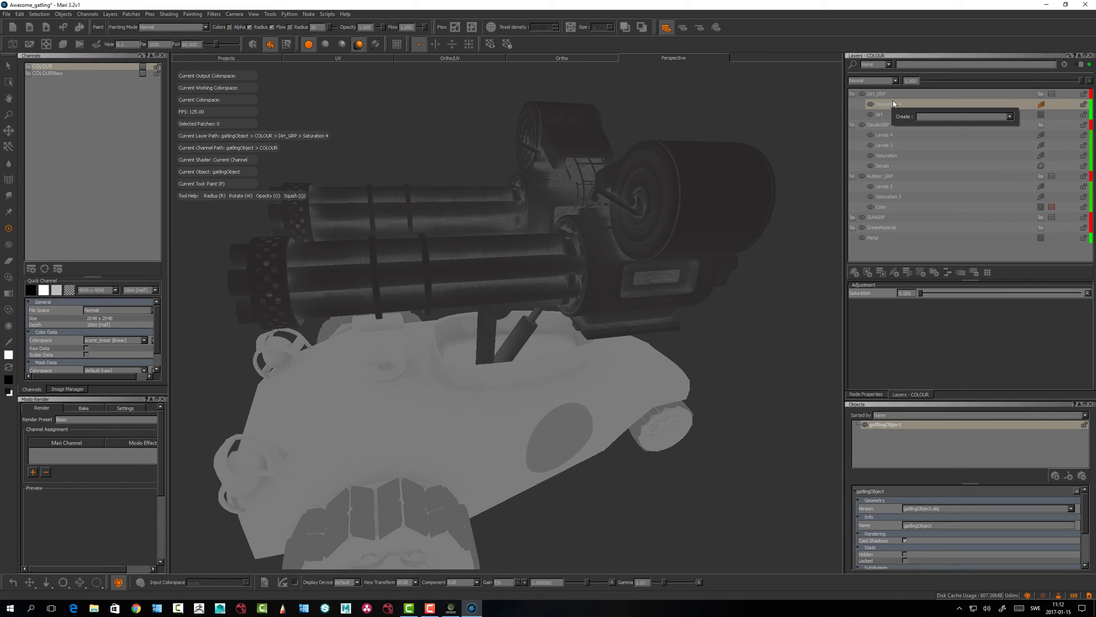
type("bri")
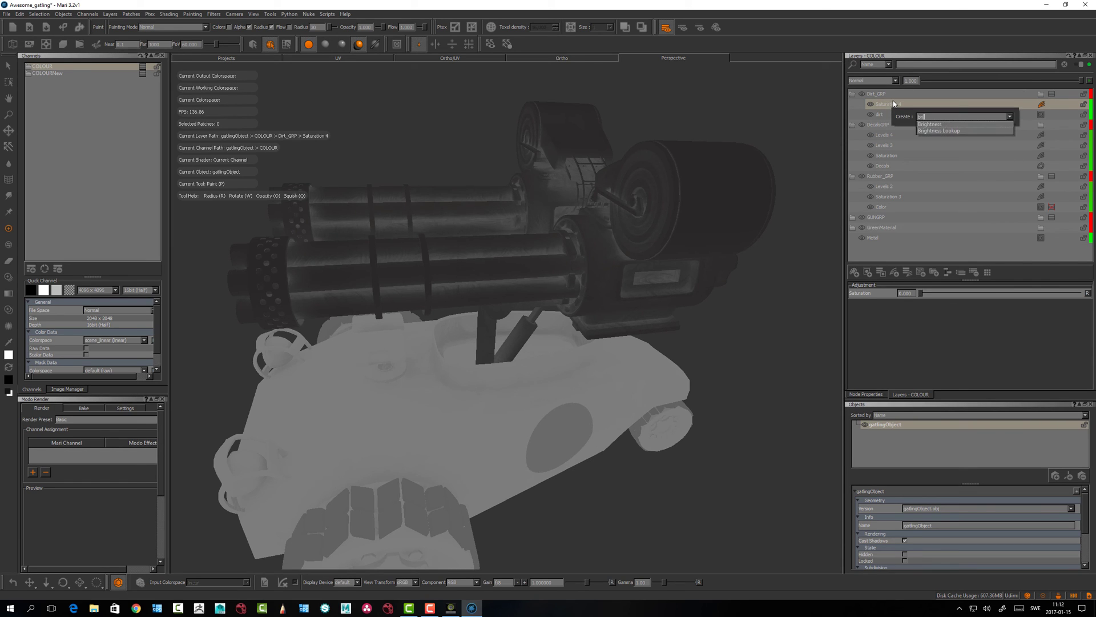
key("Down")
key("Down")
key("Return")
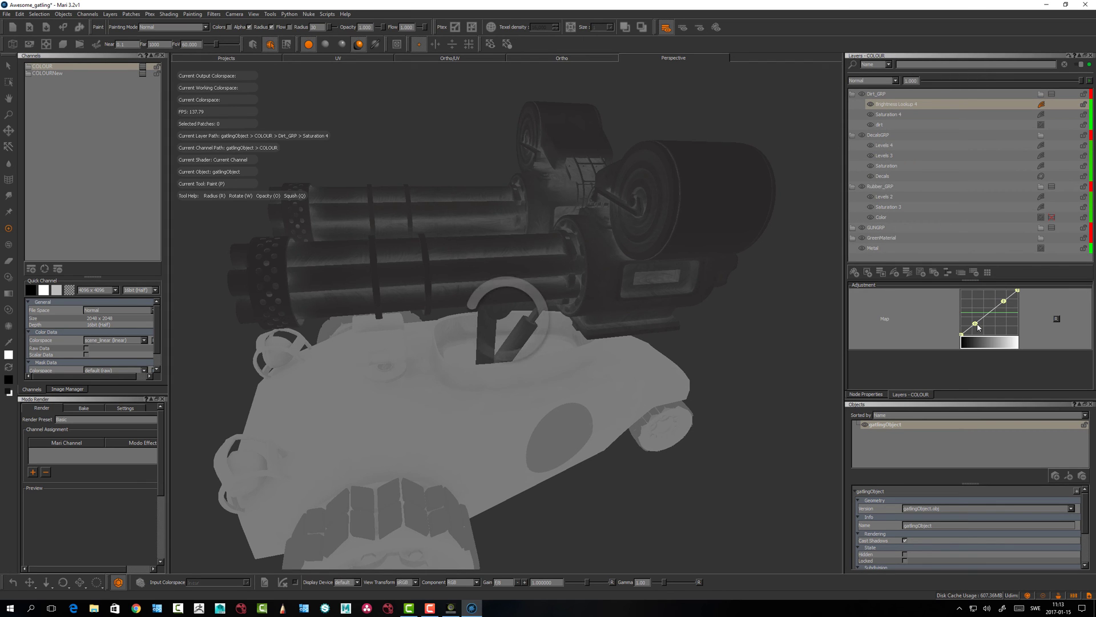
- Raise both inner points of Dirt_GRP's Brightness Lookup curve to brighten the dirt, and check the whole vehicle
left_click_drag(975, 324, 972, 313)
left_click_drag(760, 348, 771, 314, "alt")
left_click_drag(998, 304, 967, 307)
left_click_drag(480, 280, 559, 301, "alt")
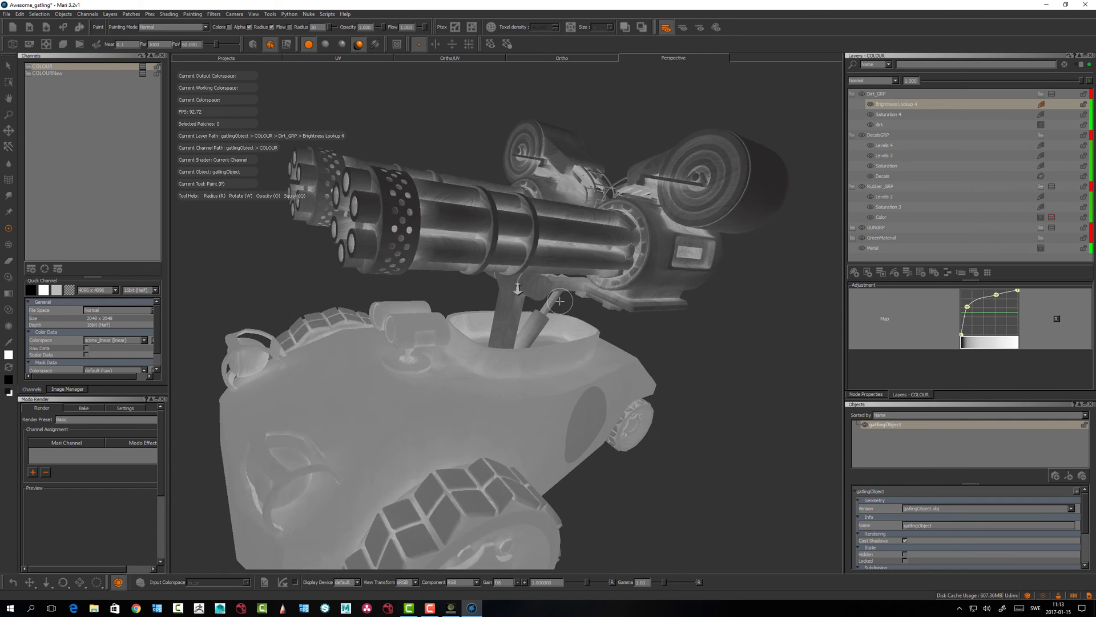
right_click_drag(481, 281, 503, 354, "alt")
left_click_drag(503, 354, 514, 365, "alt")
right_click_drag(514, 365, 487, 384, "alt")
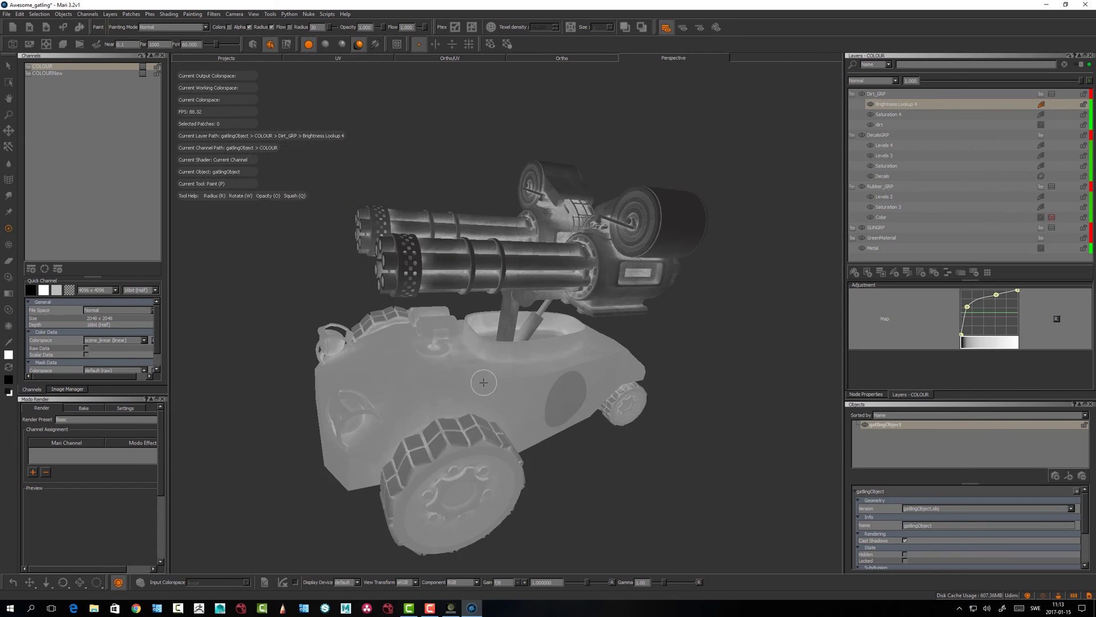
- Expand the GreenMaterial group and add a Tri-Planar Projection layer above its Levels adjustment
middle_click_drag(487, 385, 453, 410)
mouse_move(453, 410)
left_mouse_down("alt")
mouse_move(456, 443)
mouse_move(470, 451)
left_mouse_up("alt")
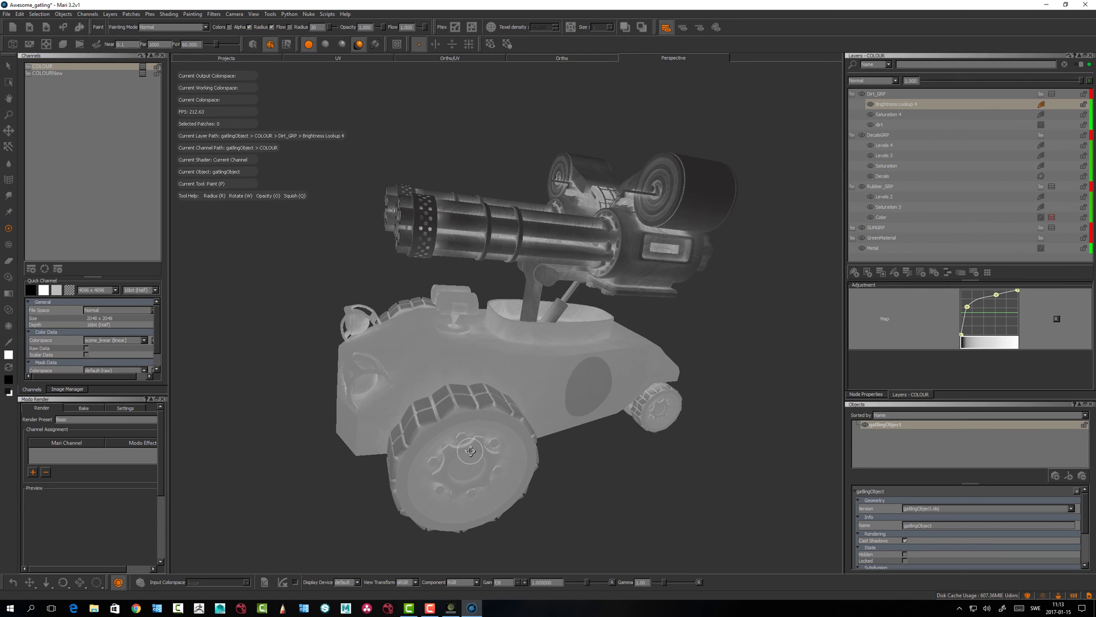
mouse_move(618, 408)
left_mouse_down("alt")
mouse_move(622, 438)
mouse_move(577, 362)
mouse_move(627, 371)
mouse_move(549, 370)
left_mouse_up("alt")
right_click_drag(550, 370, 581, 394, "alt")
mouse_move(581, 394)
left_mouse_down("alt")
mouse_move(604, 346)
mouse_move(615, 375)
mouse_move(613, 321)
mouse_move(563, 325)
left_mouse_up("alt")
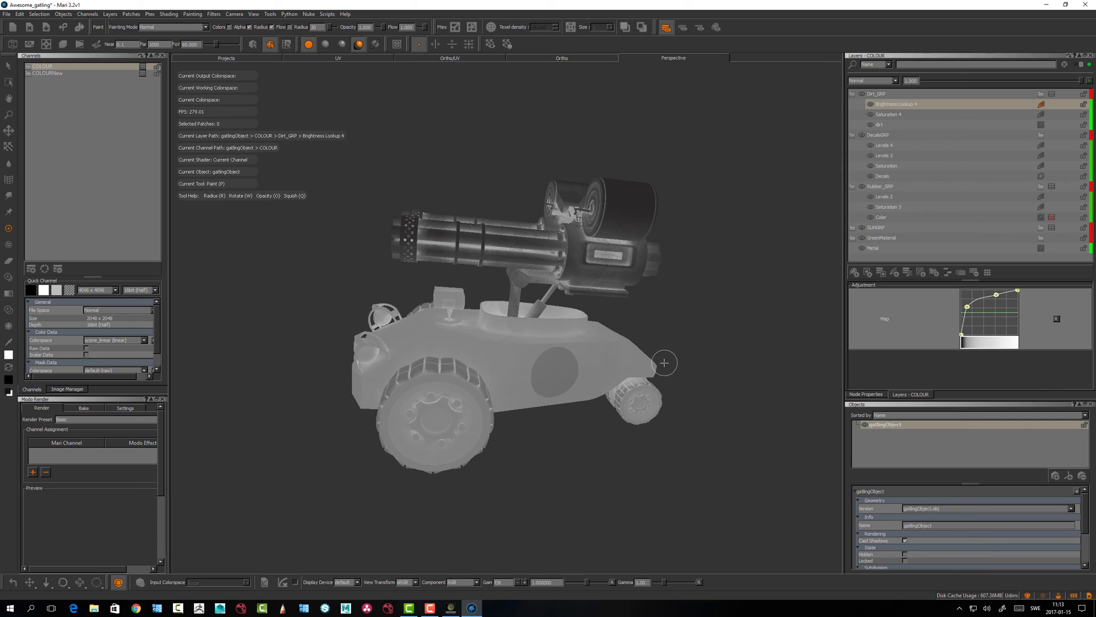
left_click(853, 238)
left_click(890, 250)
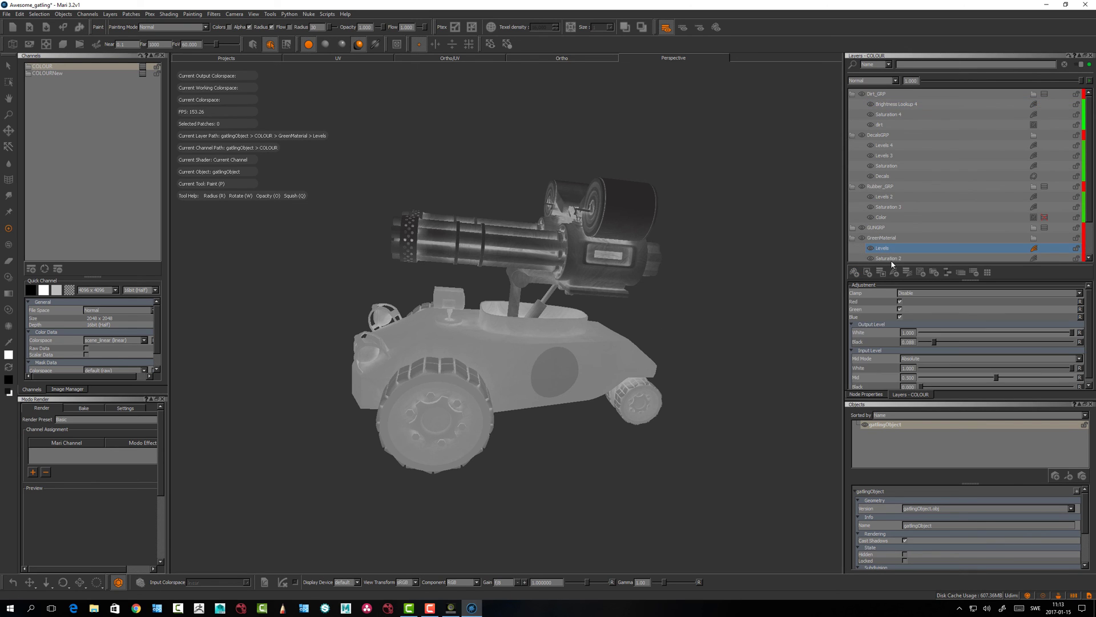
key("Tab")
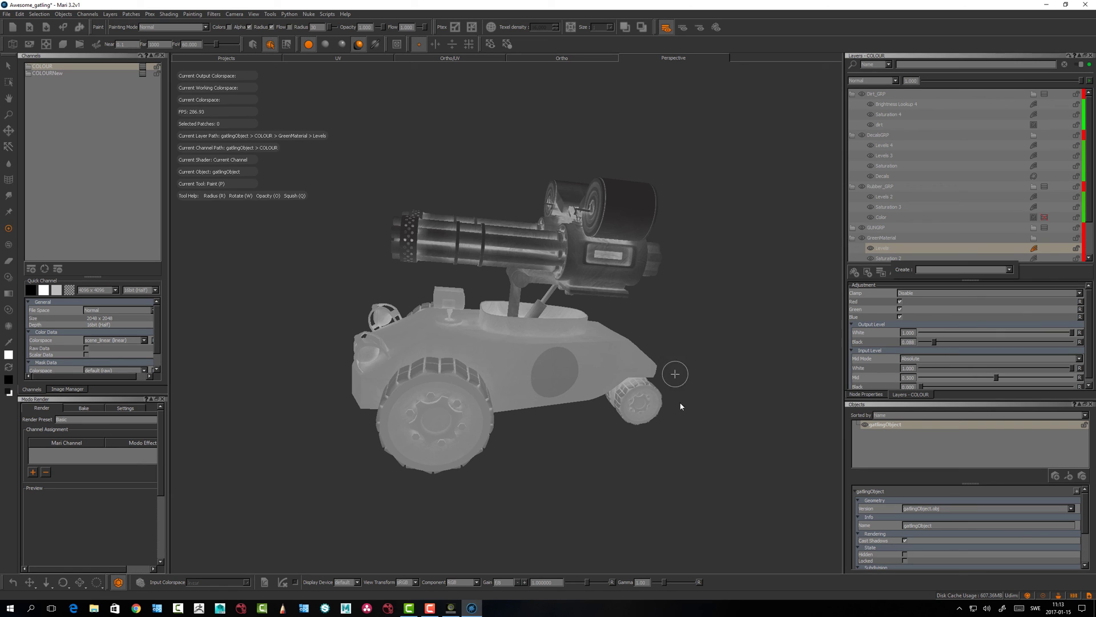
type("tri")
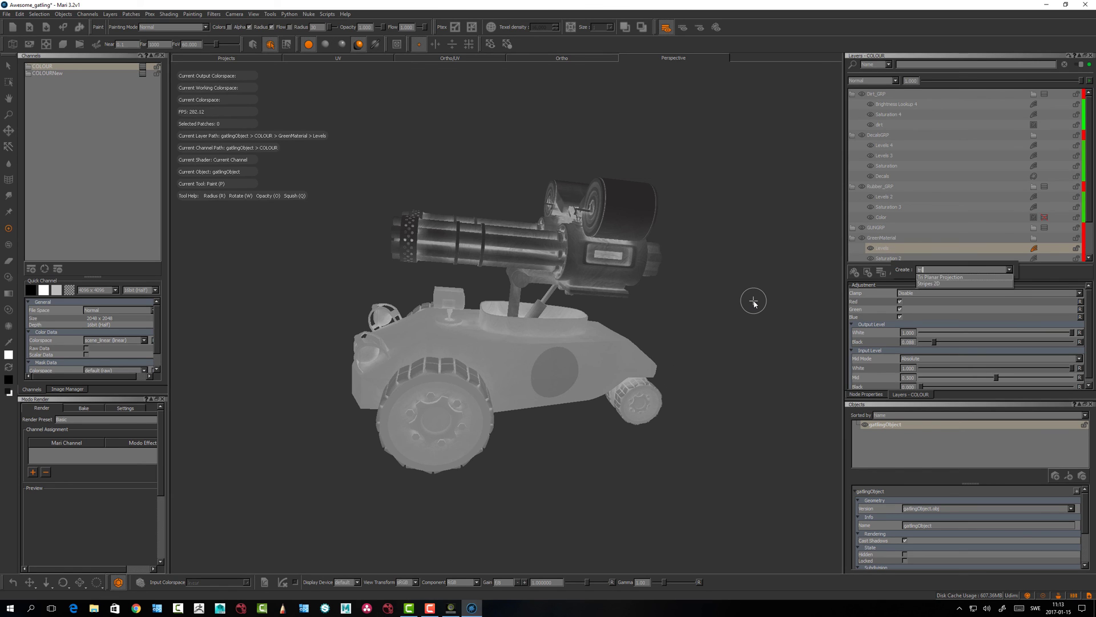
key("Down")
key("Return")
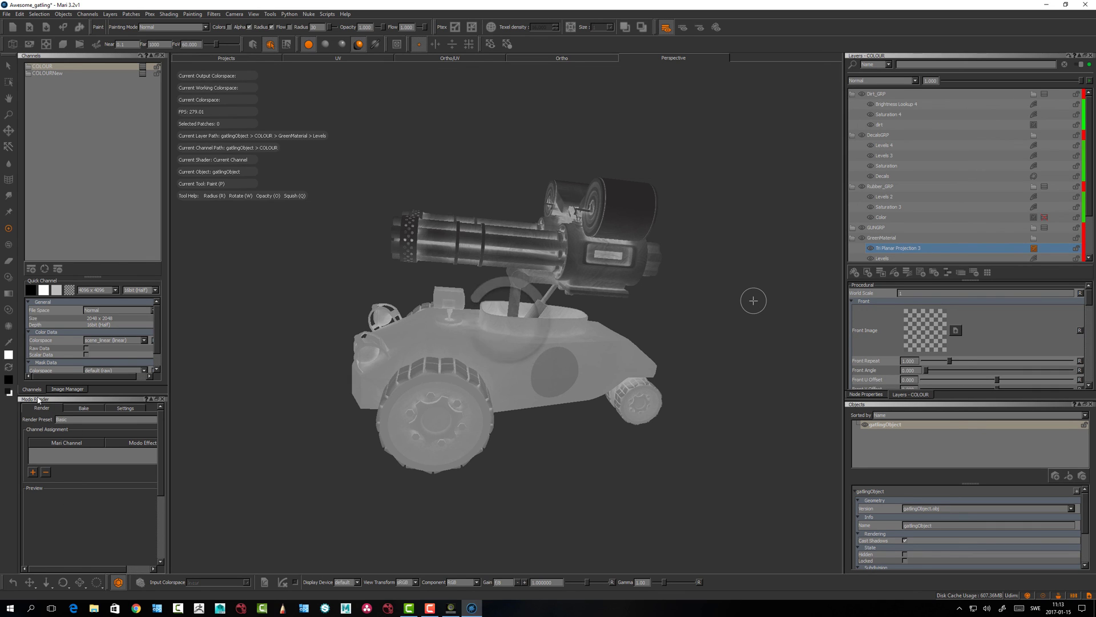
- Assign the same dark mottled grunge map to the front image and the remaining image slots of GreenMaterial's Tri-Planar Projection
left_click(66, 389)
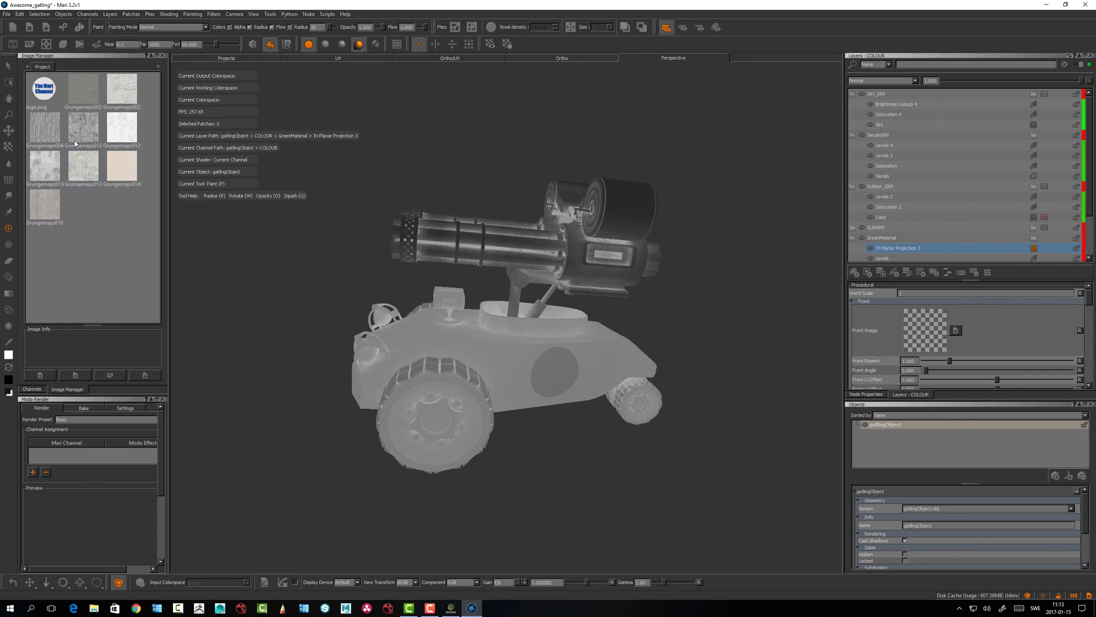
left_click_drag(81, 153, 925, 330)
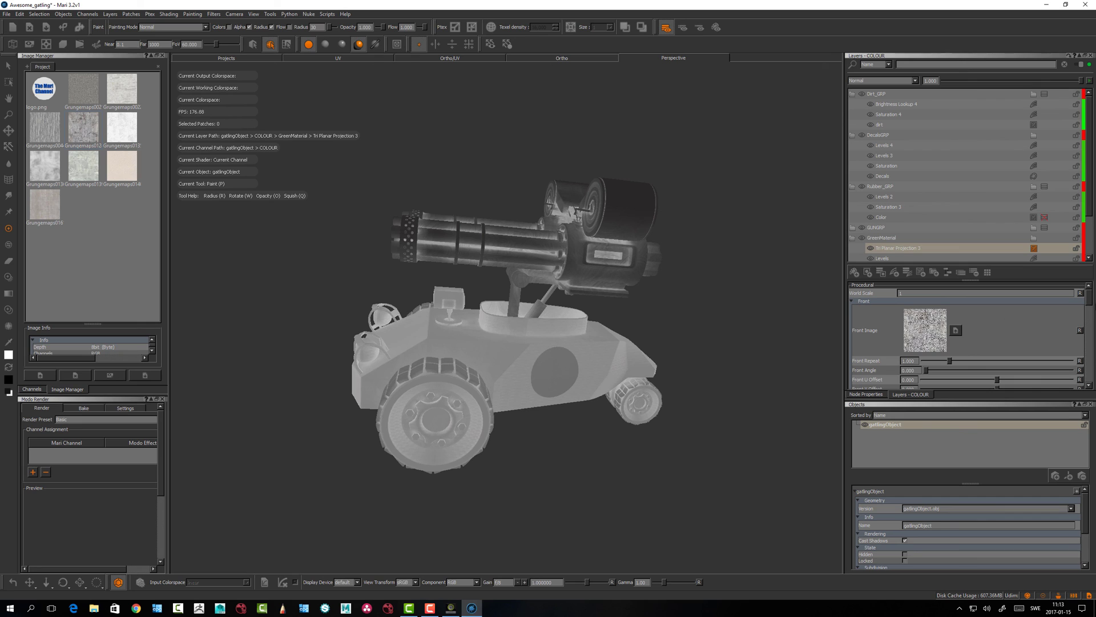
left_click_drag(1090, 299, 1089, 328)
left_click_drag(98, 136, 925, 339)
left_click_drag(1092, 333, 1092, 378)
left_click_drag(77, 129, 925, 336)
- Set the world scale of the Tri-Planar Projection to 50, judging the grunge tiling close up on the vehicle body
middle_click_drag(600, 383, 597, 303, "alt")
right_click_drag(596, 302, 619, 245, "alt")
middle_click_drag(619, 245, 610, 424, "alt")
right_click_drag(611, 424, 634, 424, "alt")
scroll(1092, 365, "up", 5)
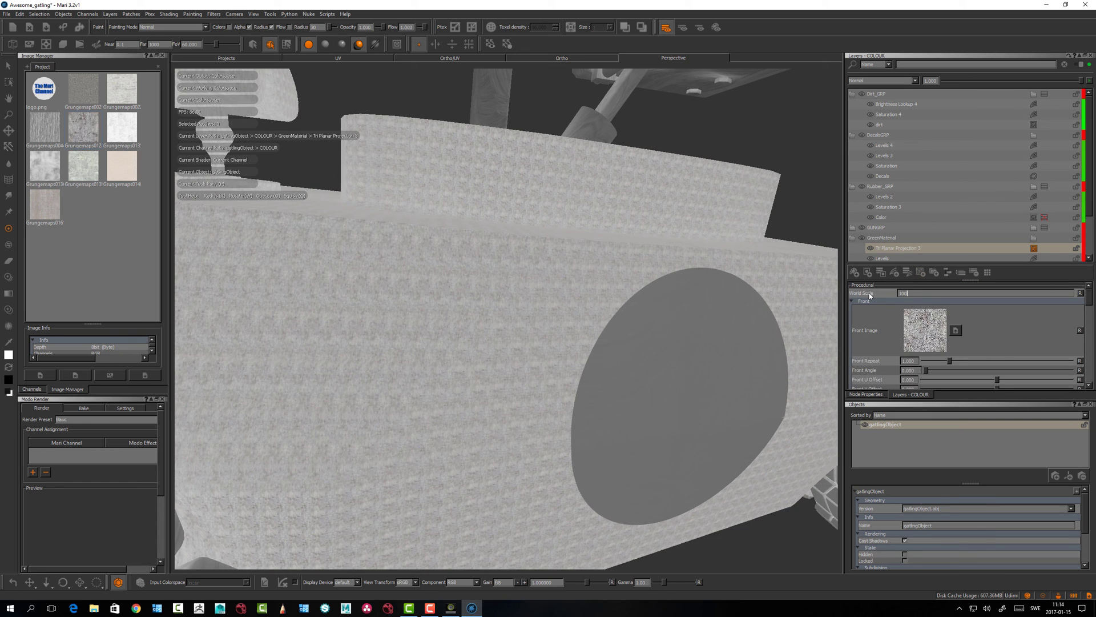
key("BackSpace")
key("BackSpace")
key("BackSpace")
type("50")
key("Return")
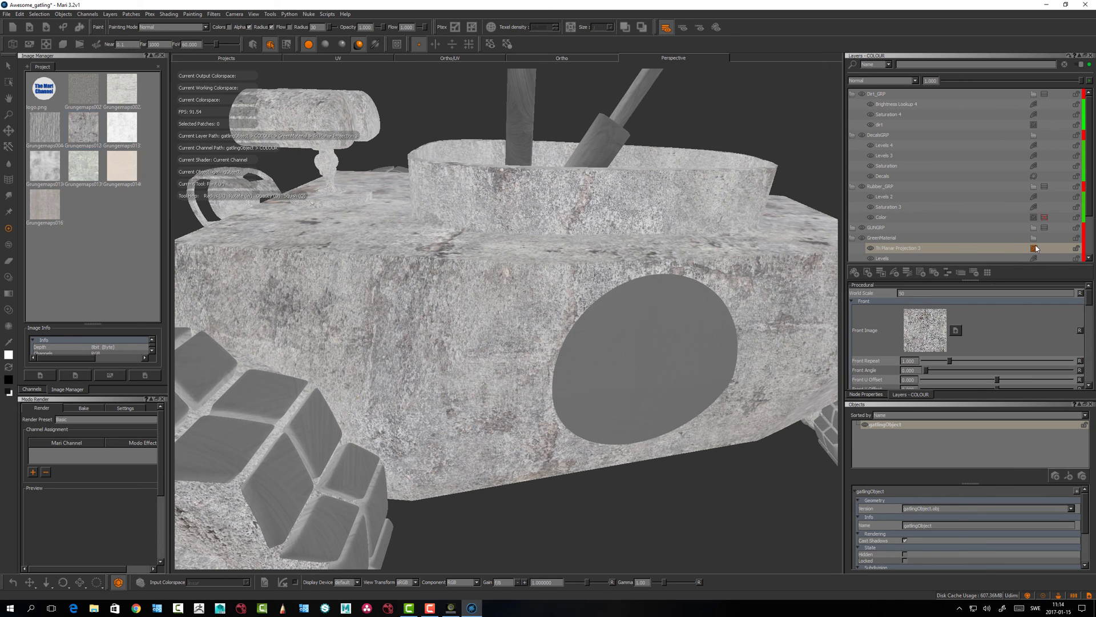
- Lower the Tri-Planar Projection layer's opacity to about 0.115 and check the subtle grunge across the vehicle
left_click(970, 248)
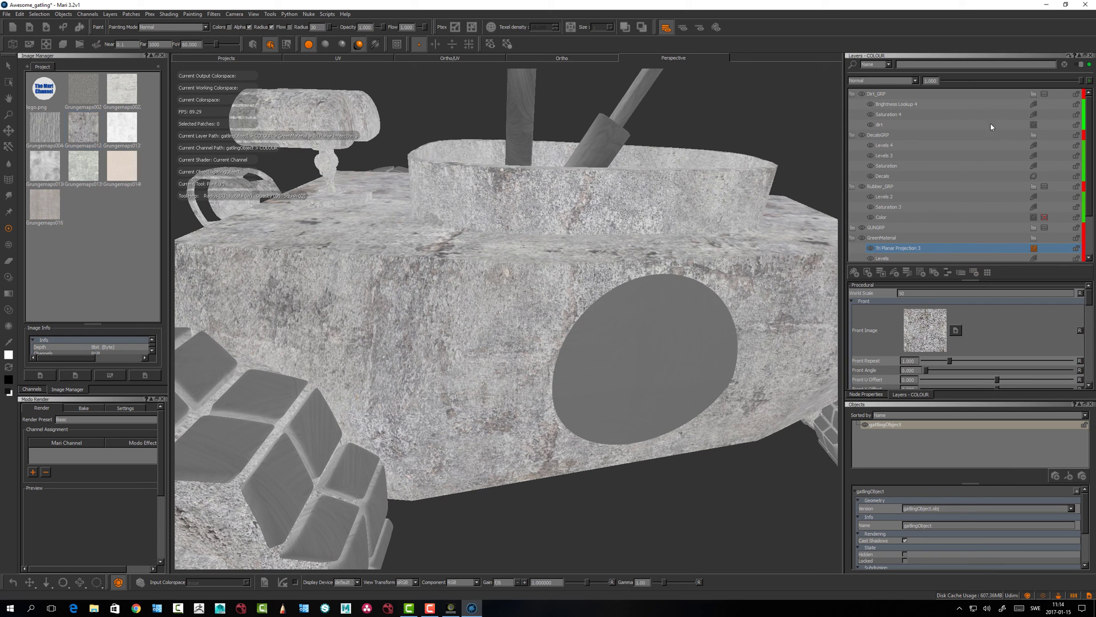
left_click_drag(1079, 81, 959, 81)
left_click_drag(560, 397, 594, 417, "alt")
right_click_drag(594, 417, 504, 412, "alt")
mouse_move(529, 470)
left_mouse_down("alt")
mouse_move(462, 459)
mouse_move(521, 445)
left_mouse_up("alt")
scroll(729, 362, "up", 8)
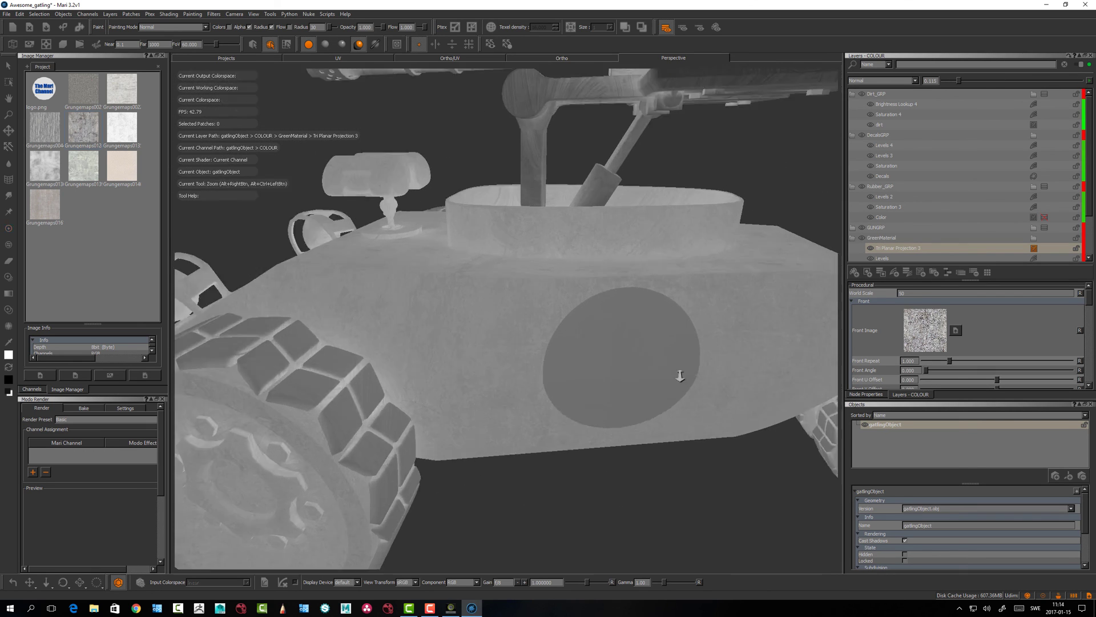
key("p")
right_click_drag(582, 389, 502, 357, "alt")
left_click_drag(501, 357, 592, 496, "alt")
right_click_drag(592, 496, 485, 457, "alt")
left_click_drag(485, 457, 506, 413, "alt")
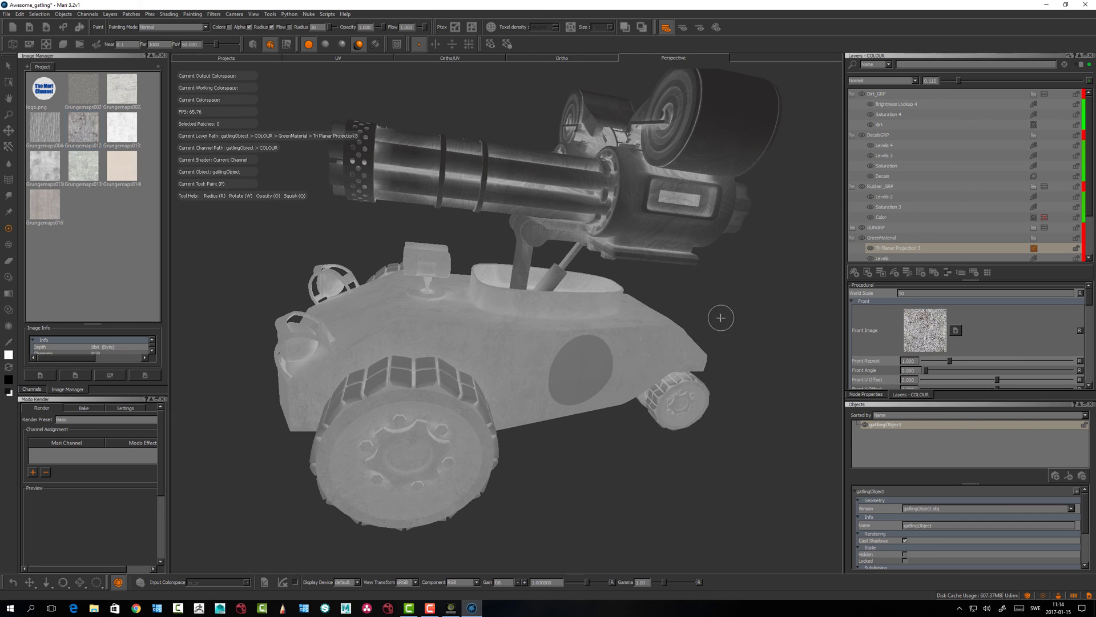
- Hide the Tri-Planar Projection layer inside GreenMaterial to compare the body without the grunge
left_click(882, 238)
left_click(871, 250)
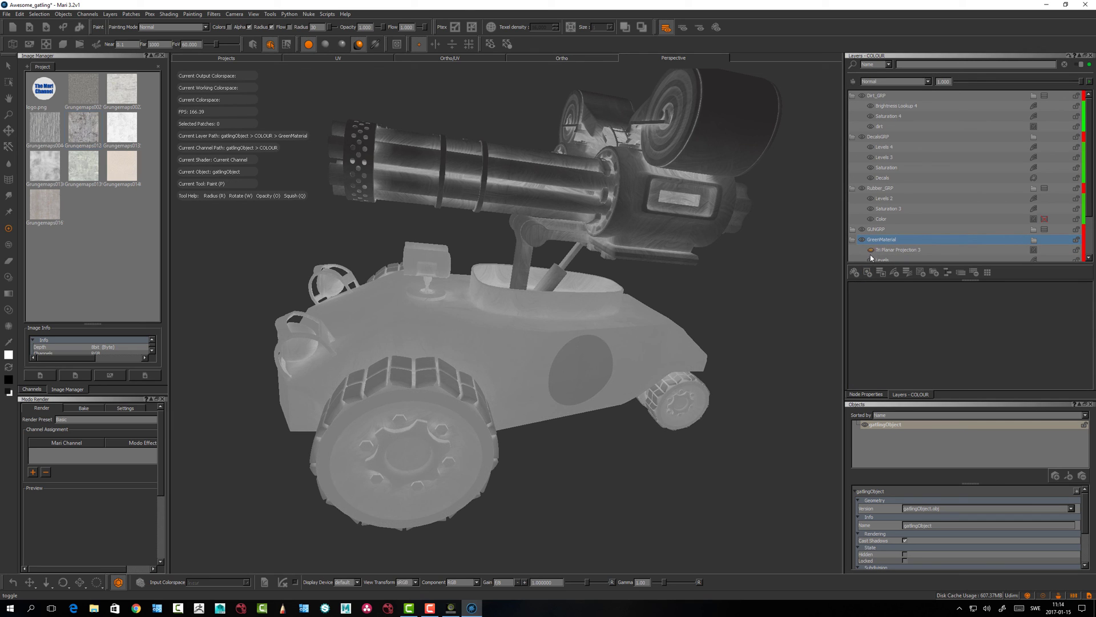